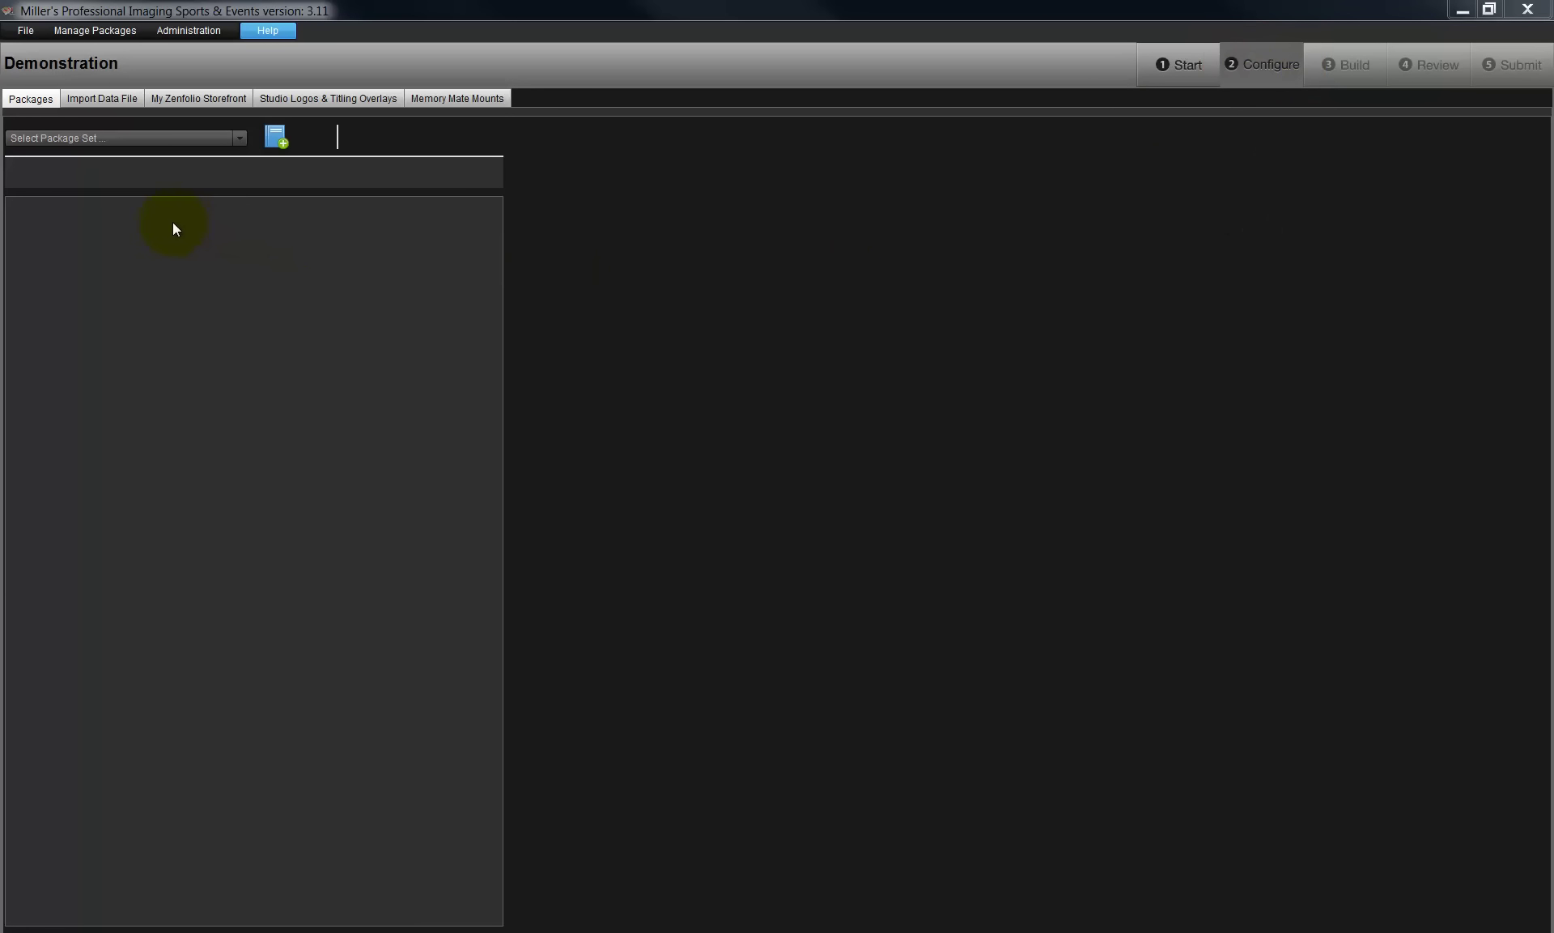
Step: Create a new package set named Demonstration without copying from an existing set
left_click(33, 95)
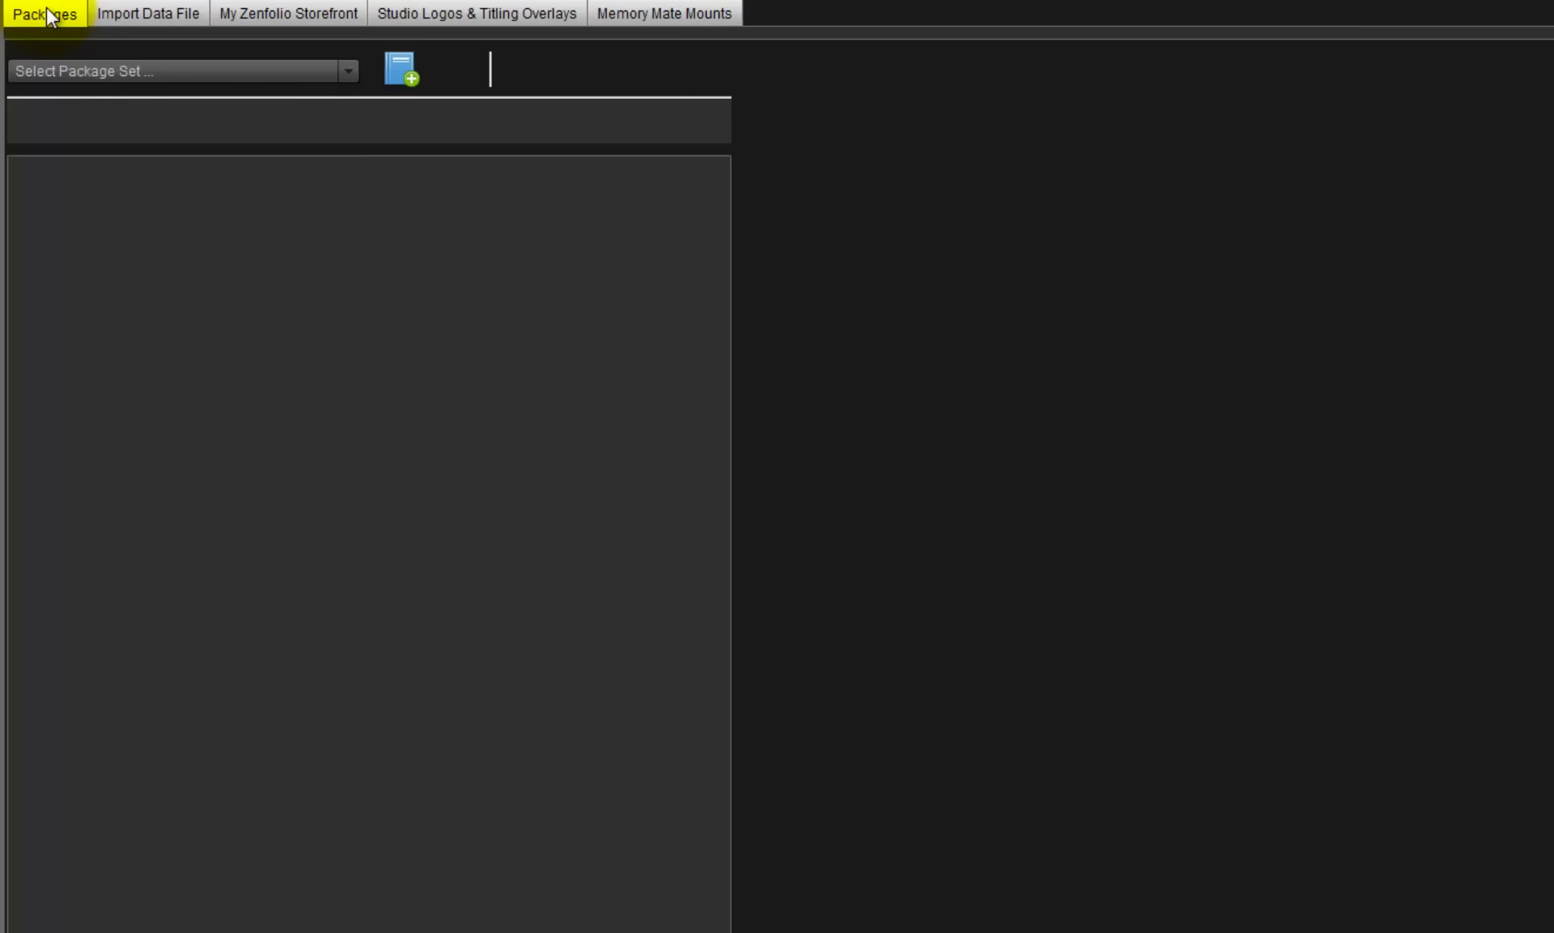
left_click(169, 71)
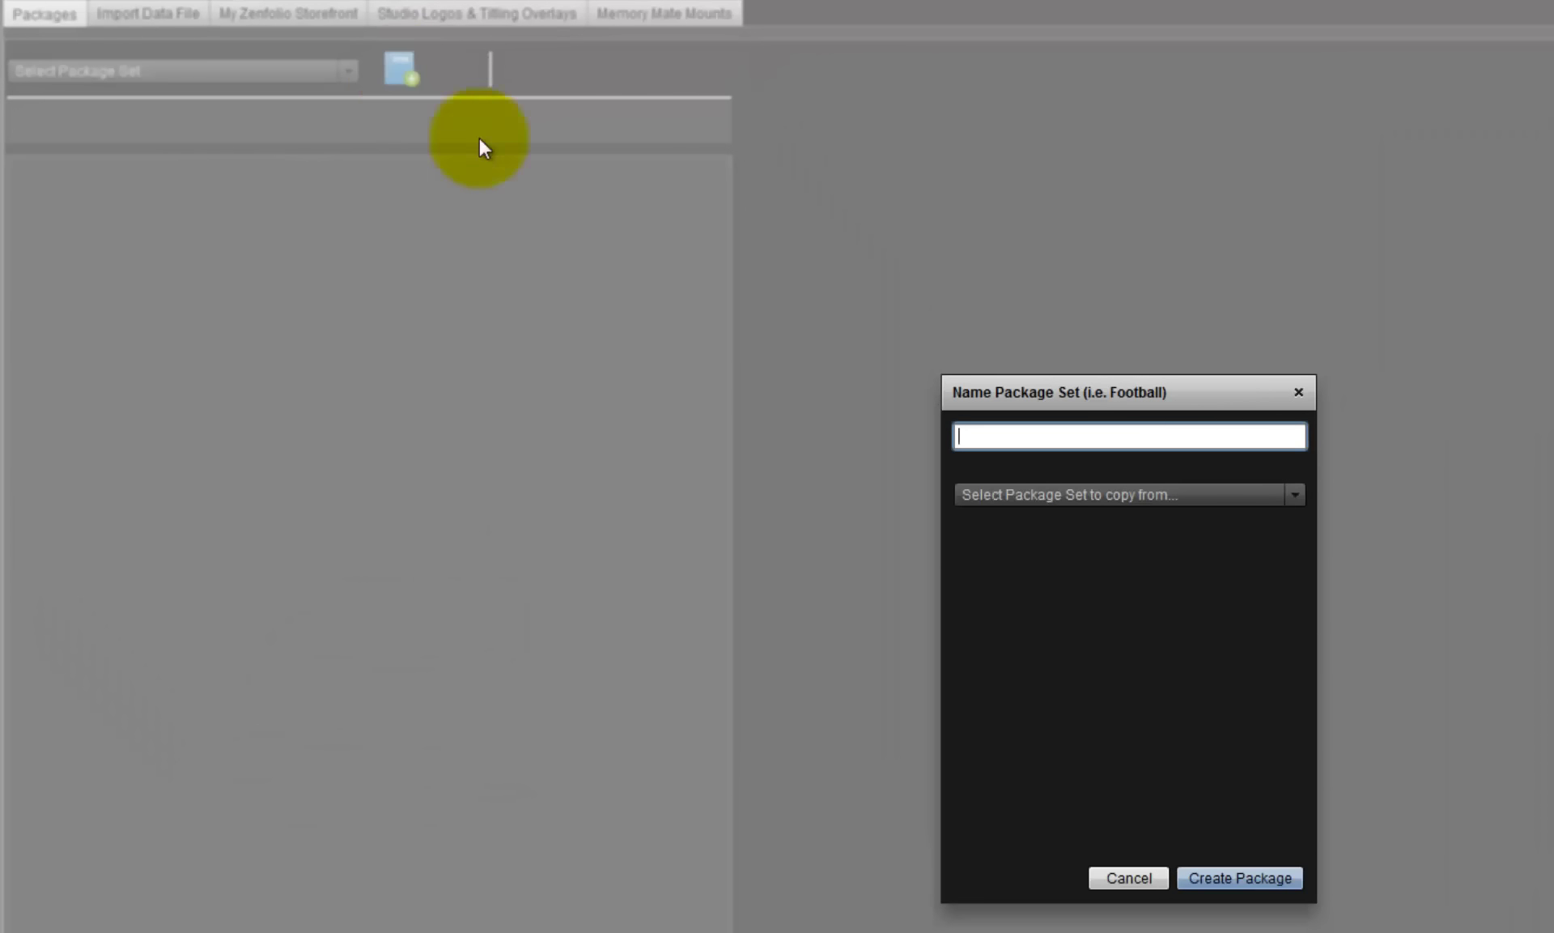
left_click(988, 437)
type("Demonstration")
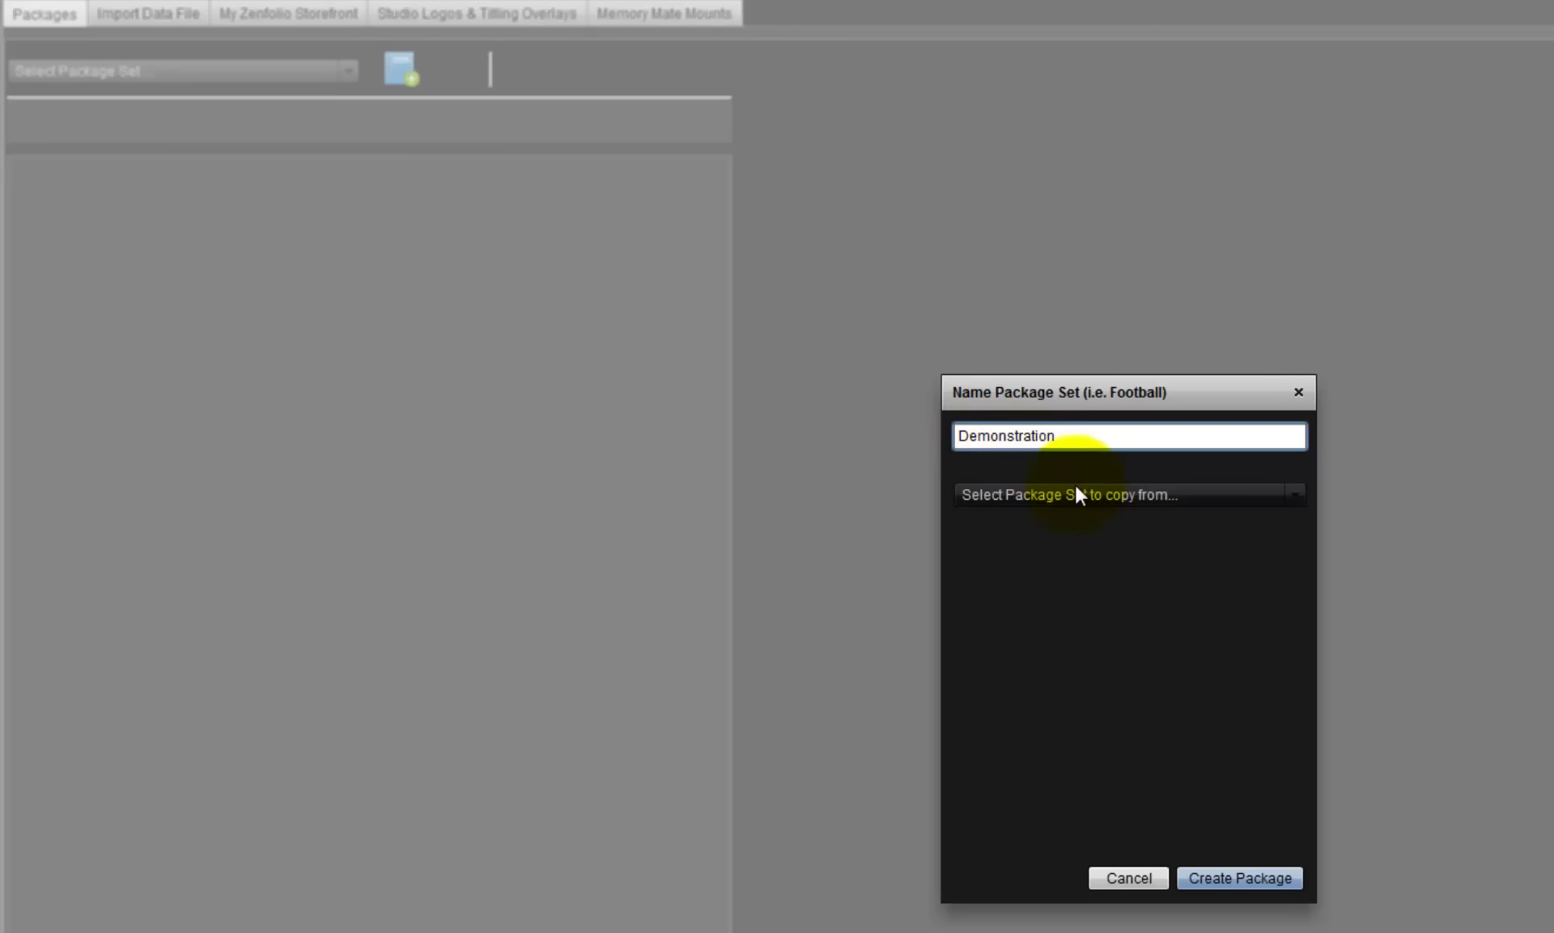
left_click(1090, 493)
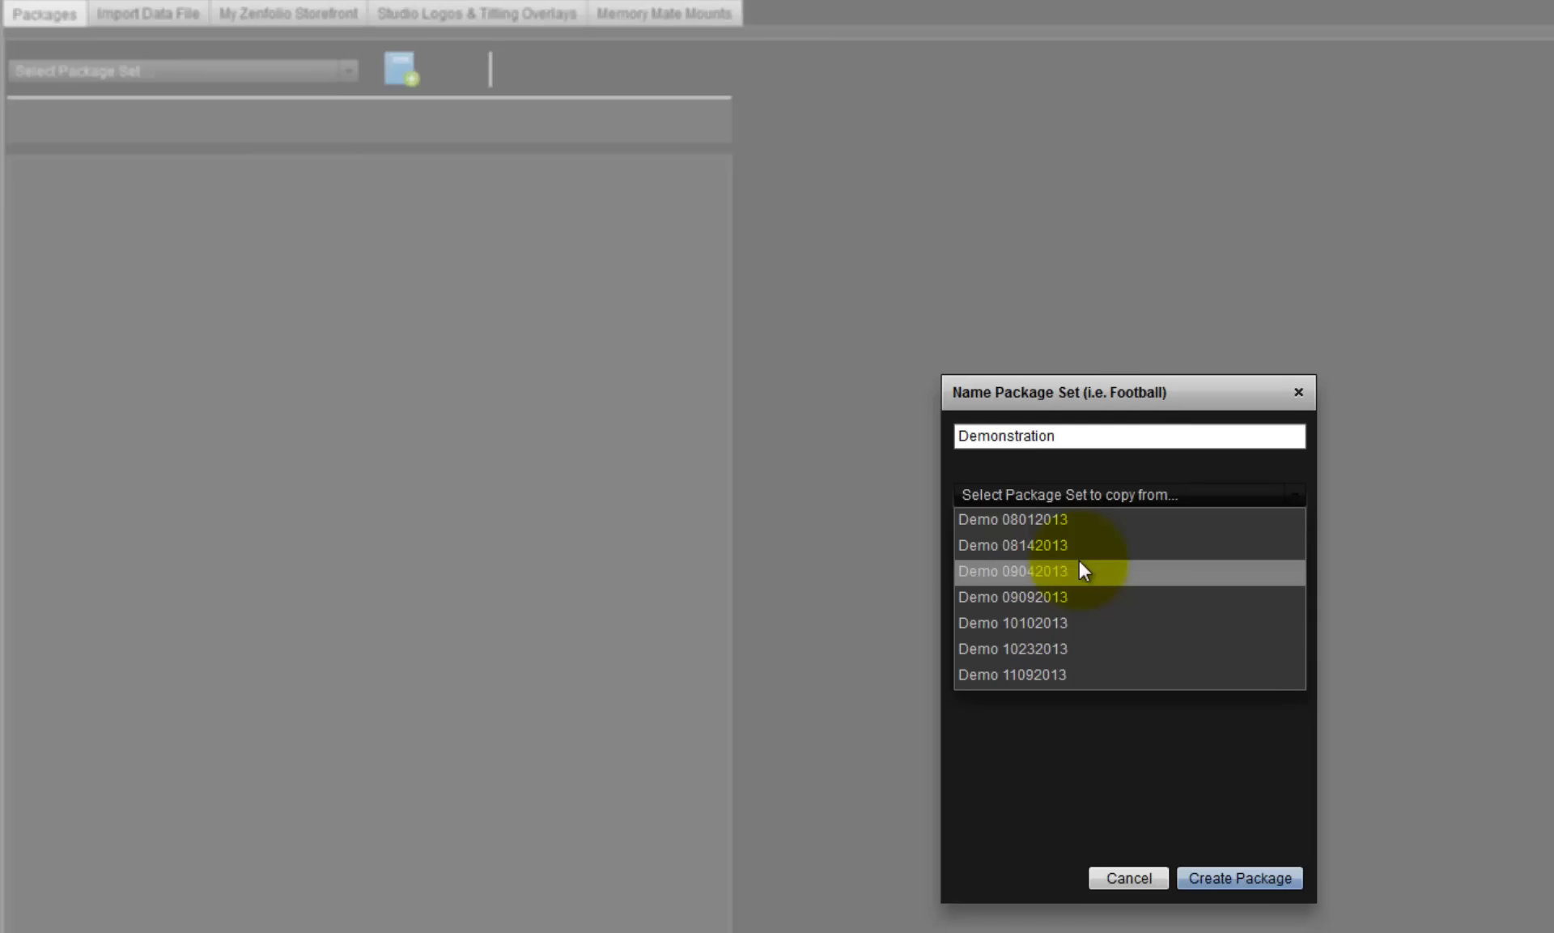
left_click(1172, 726)
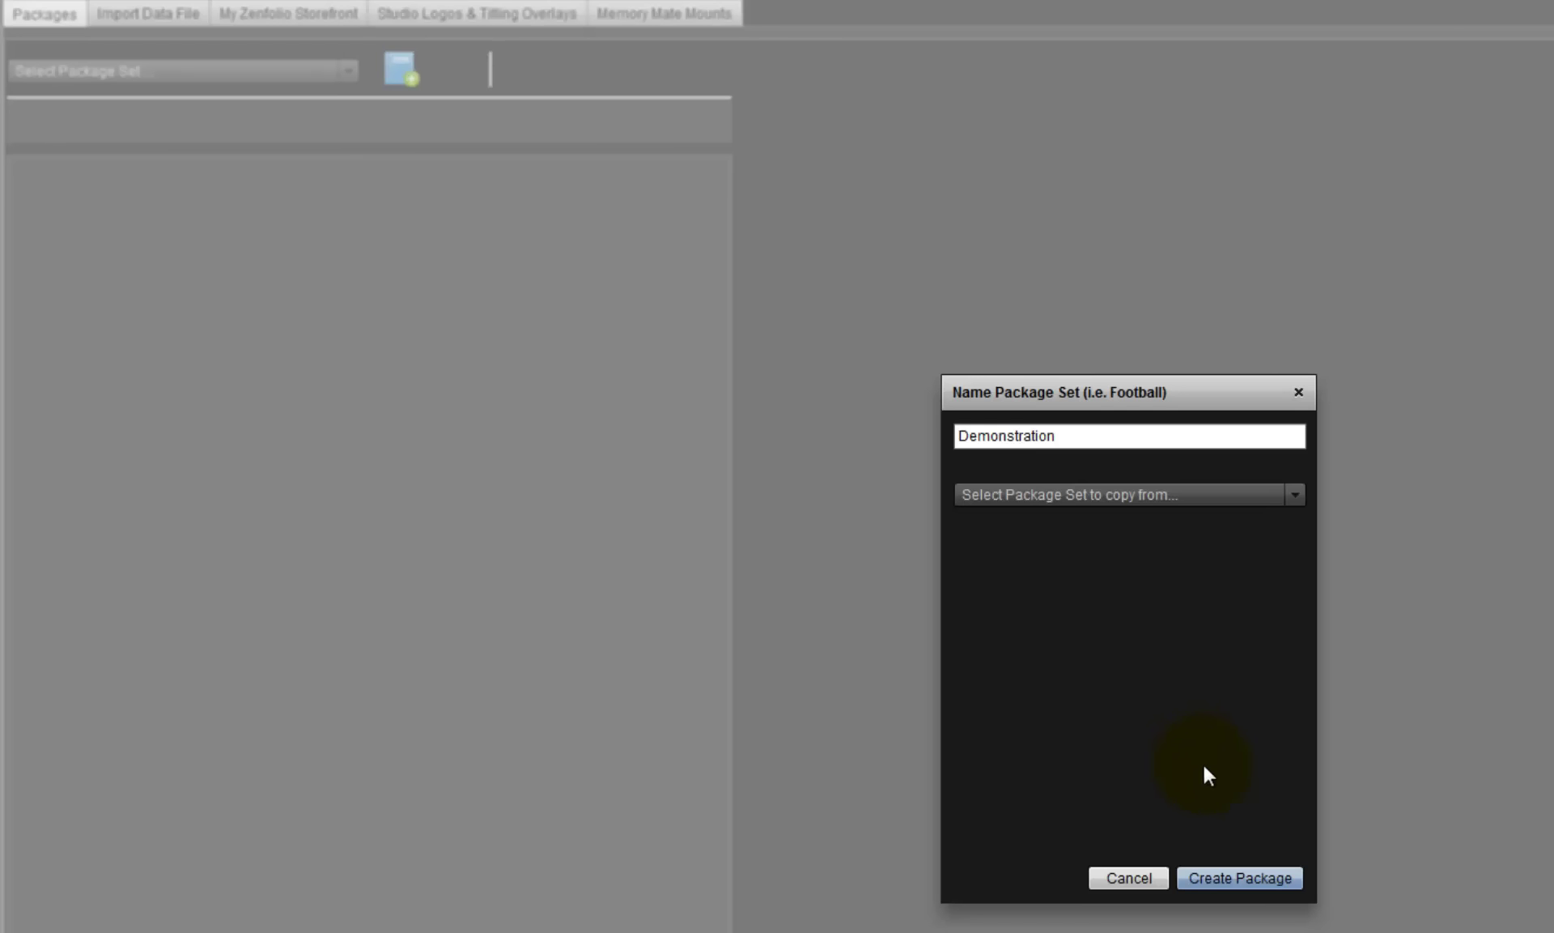
left_click(1242, 881)
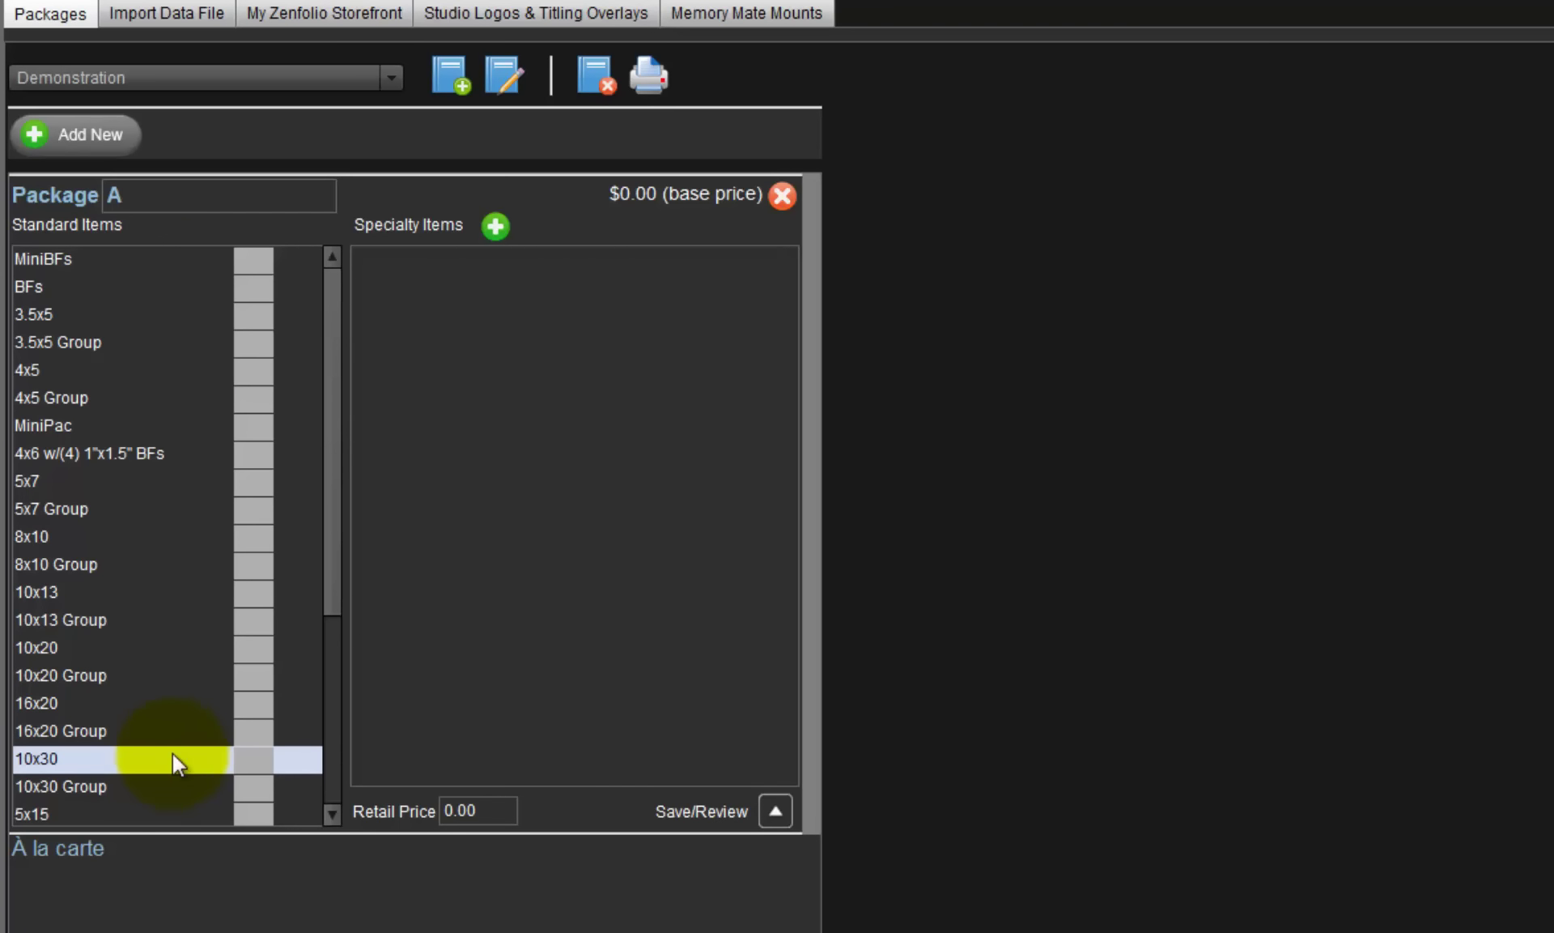
Step: Set the Package A quantities to 1 for the 8x10 and 2 for the 5x7
left_click(118, 539)
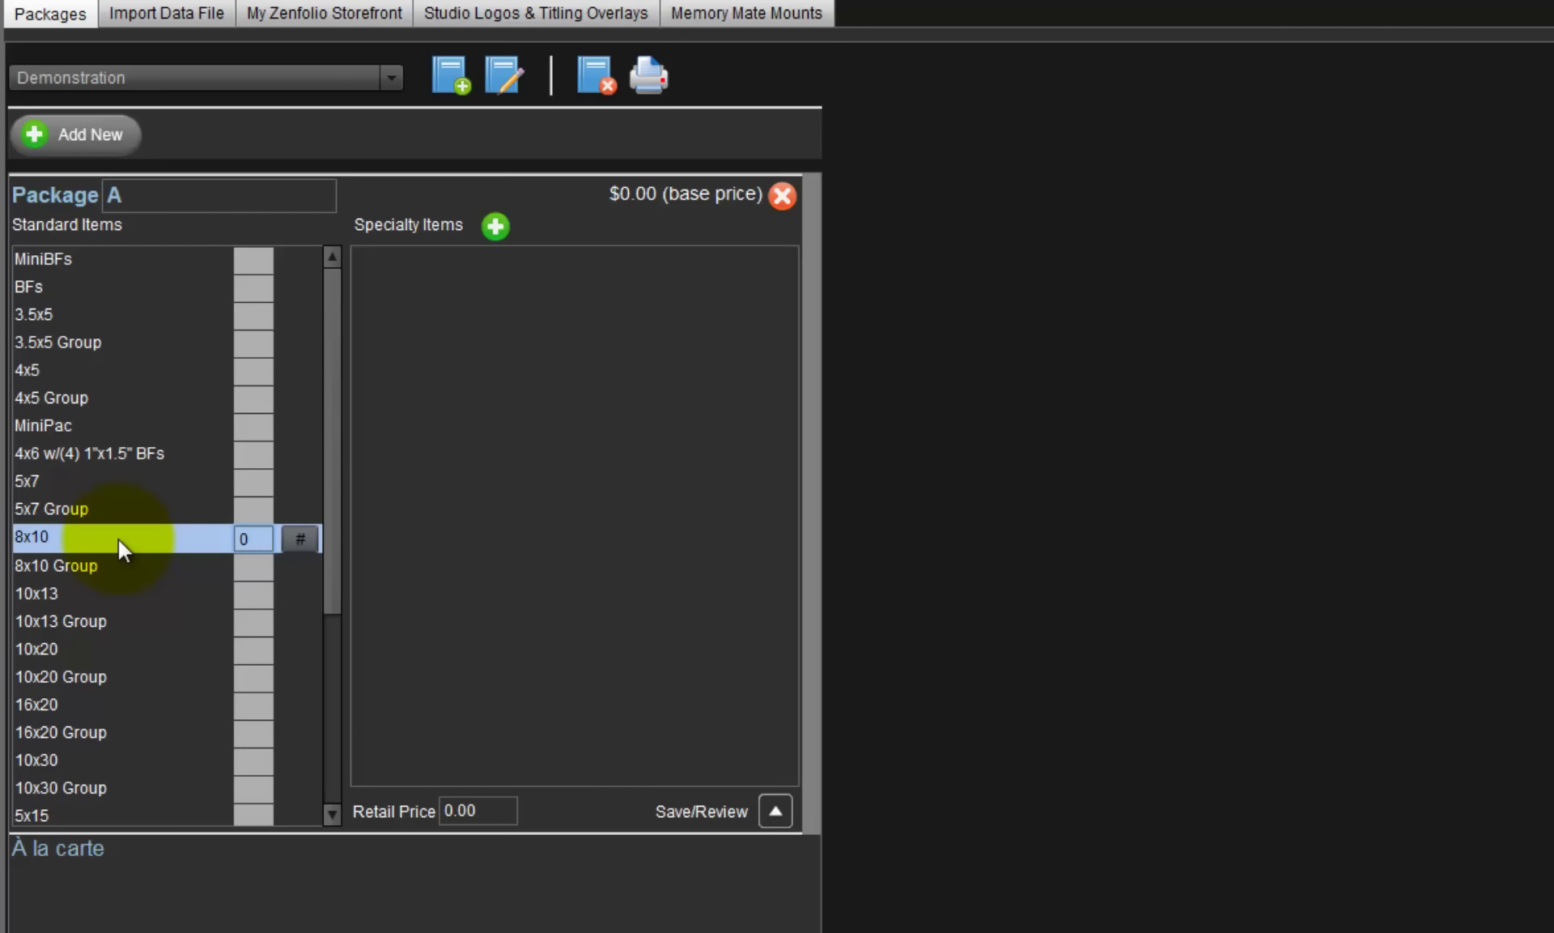
type("1")
left_click(215, 483)
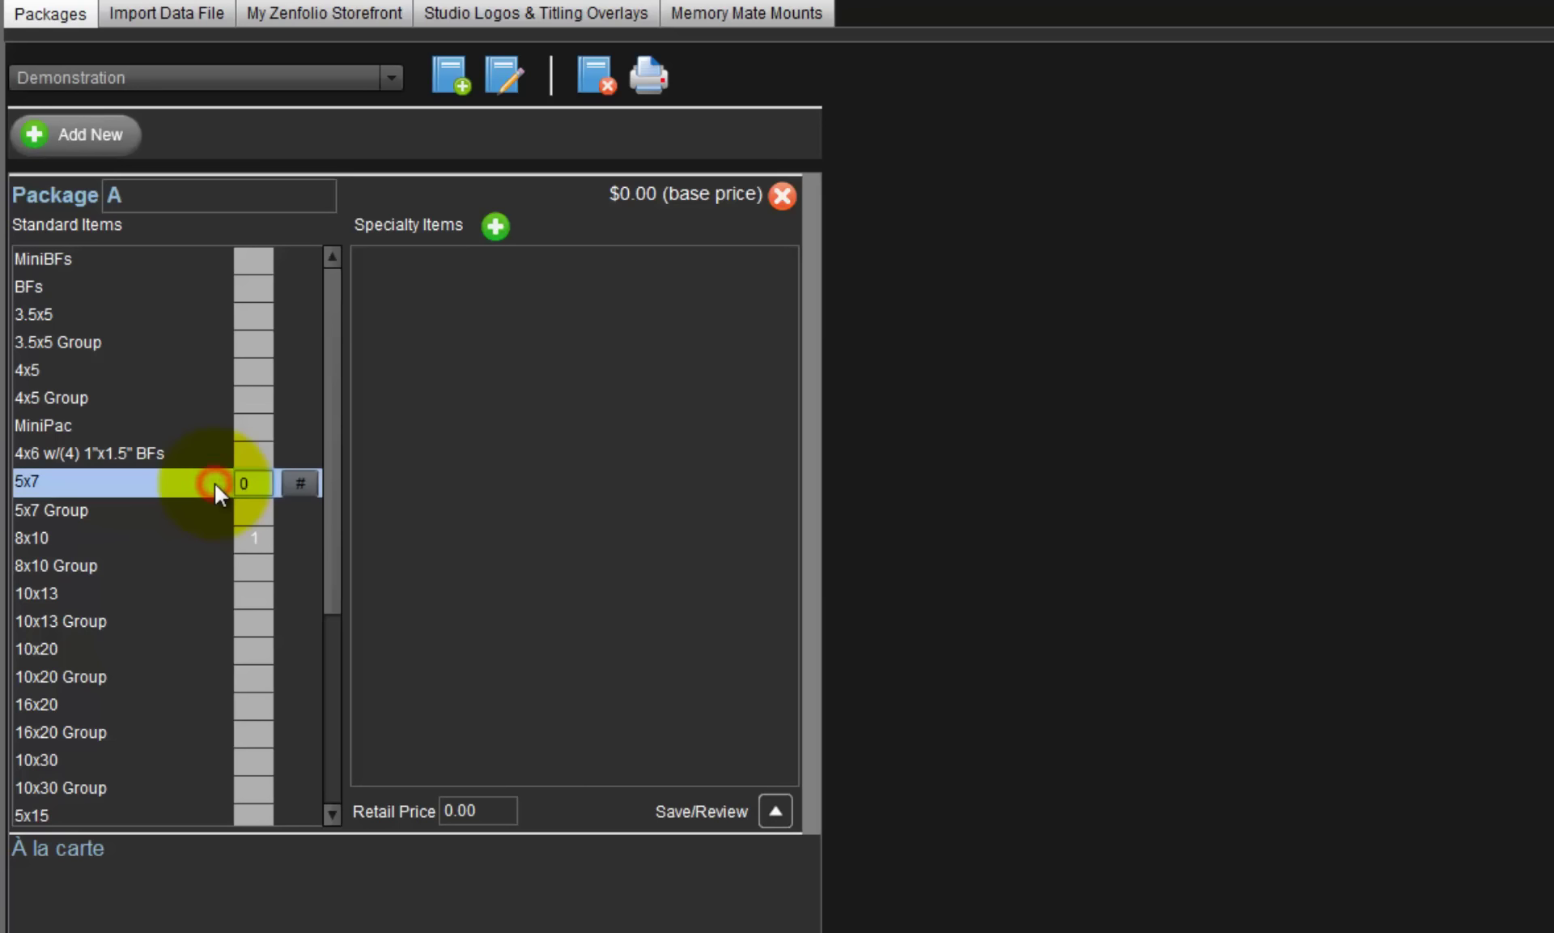
left_click(267, 486)
key("BackSpace")
type("2")
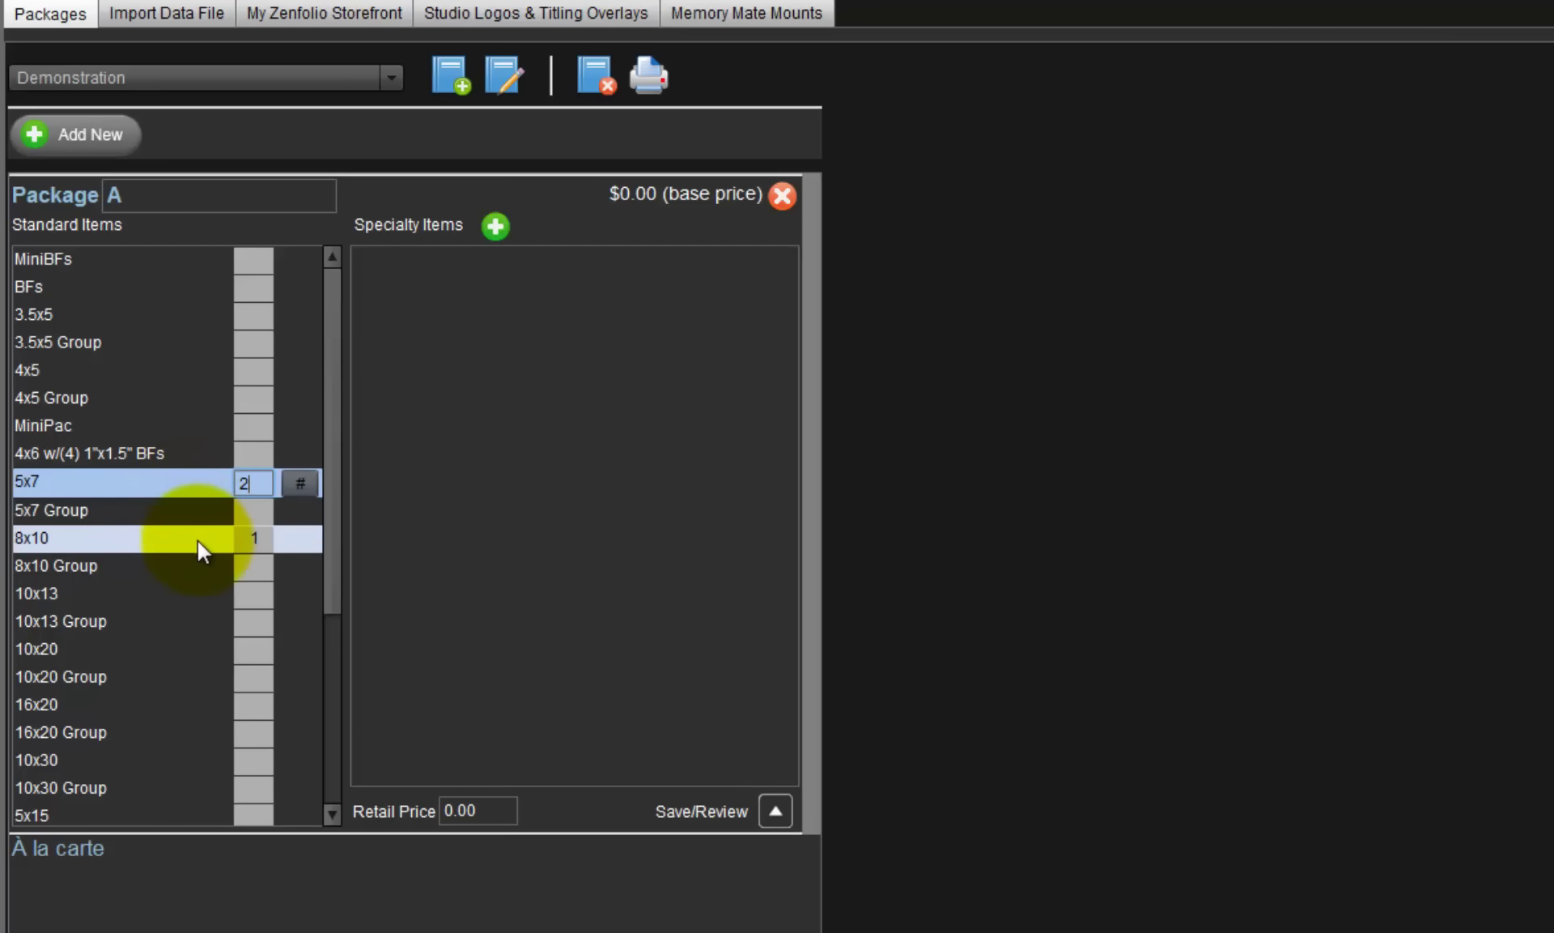
Step: Set the quantity of the 4x5 standard item in Package A to 4
left_click(170, 455)
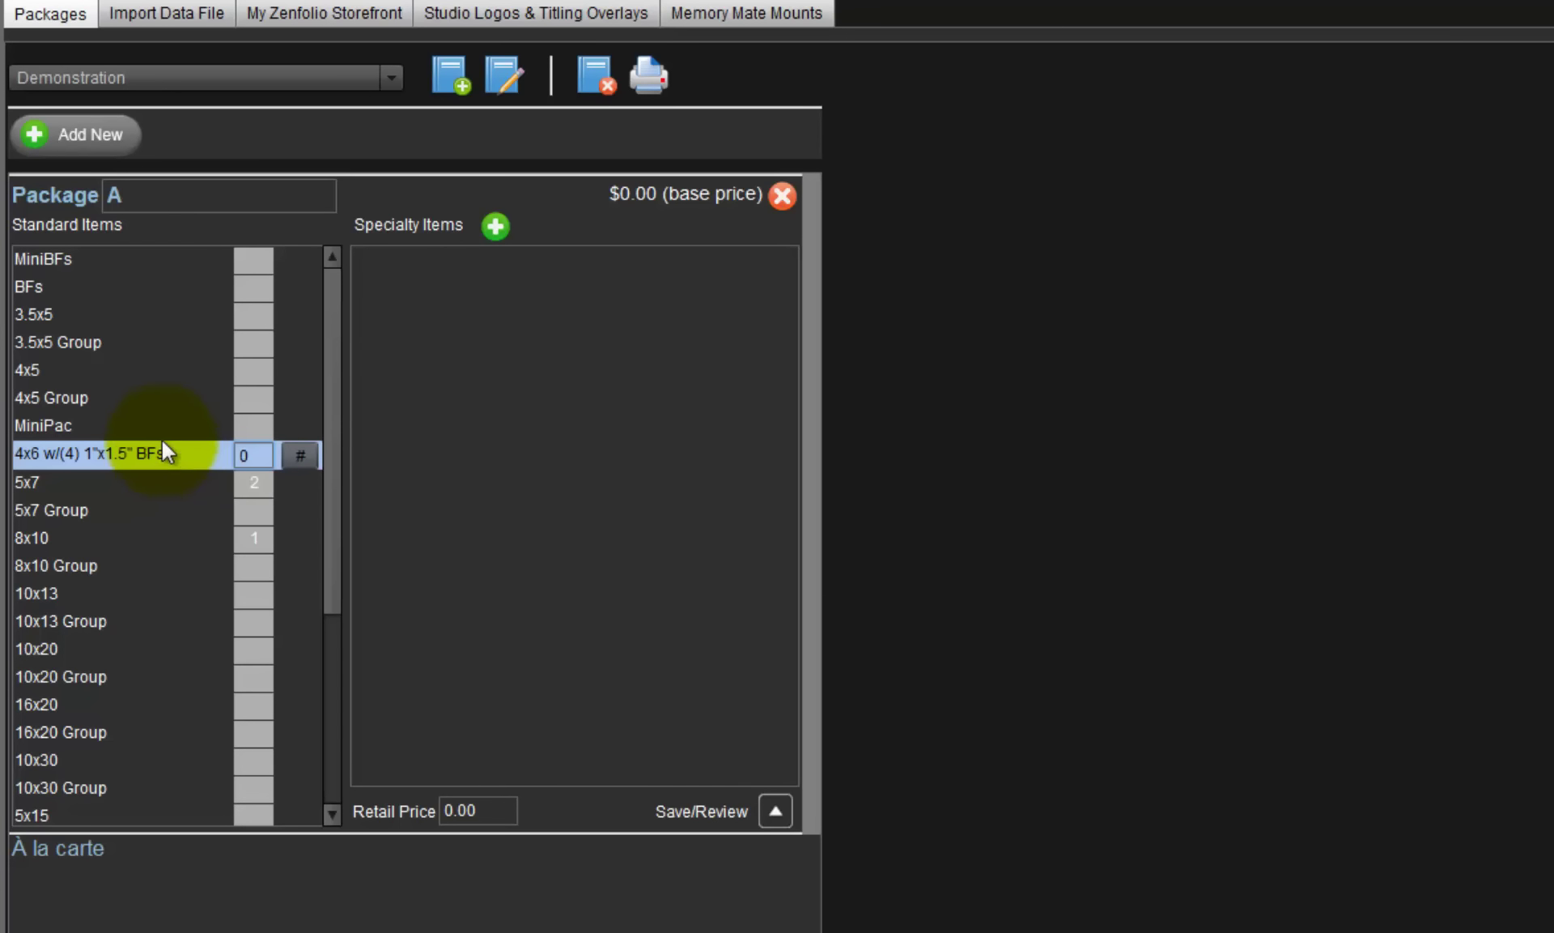
left_click(153, 424)
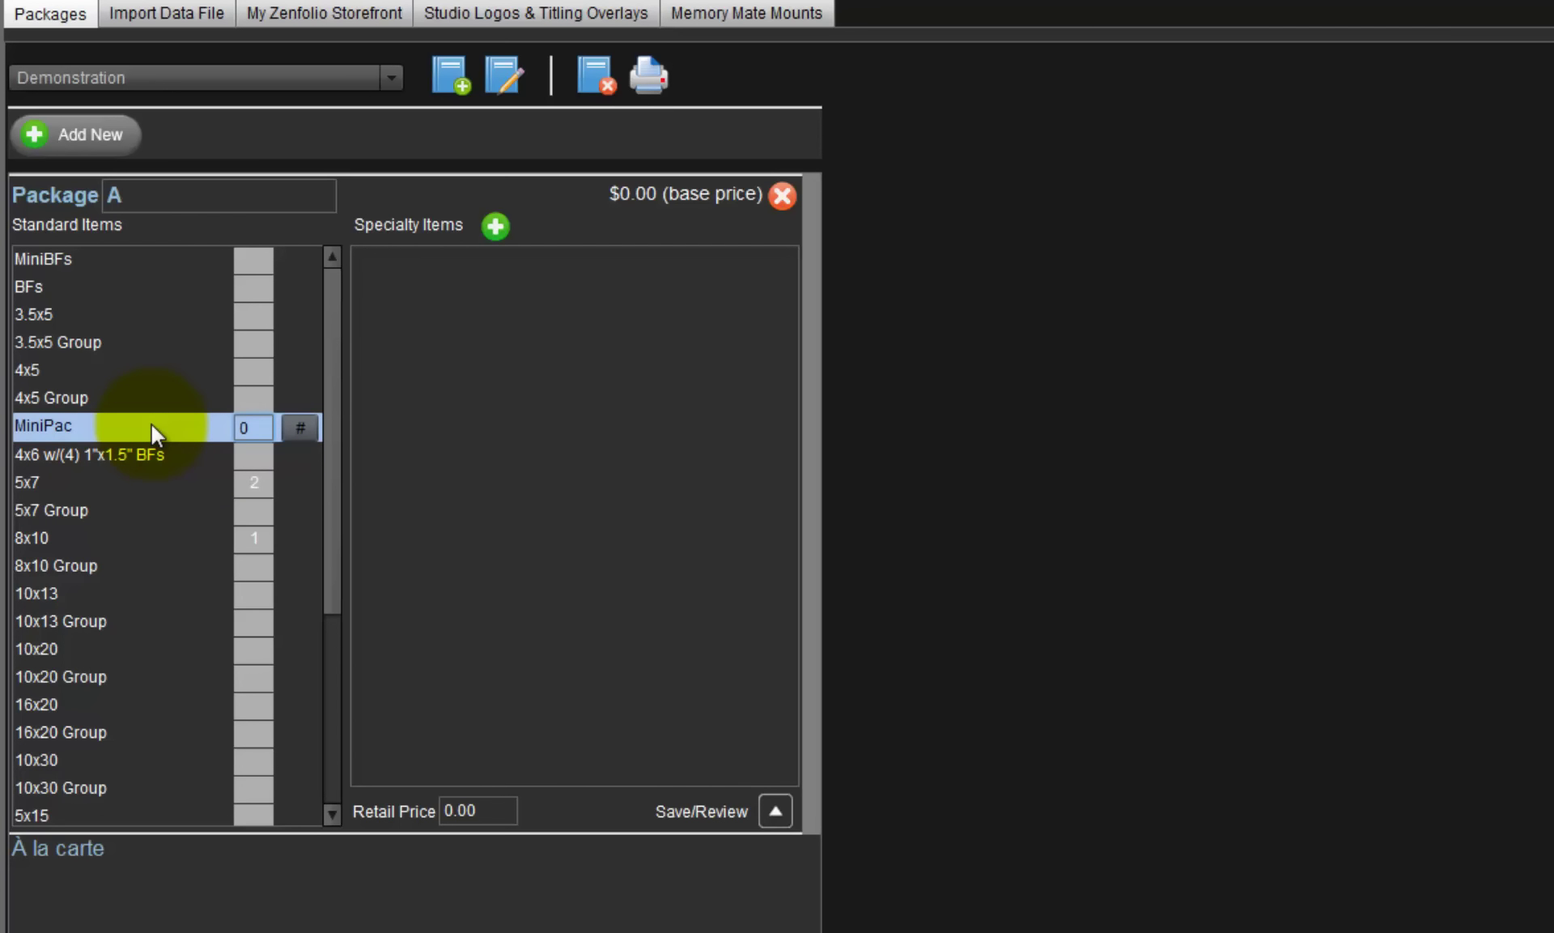
left_click(137, 370)
left_click(131, 316)
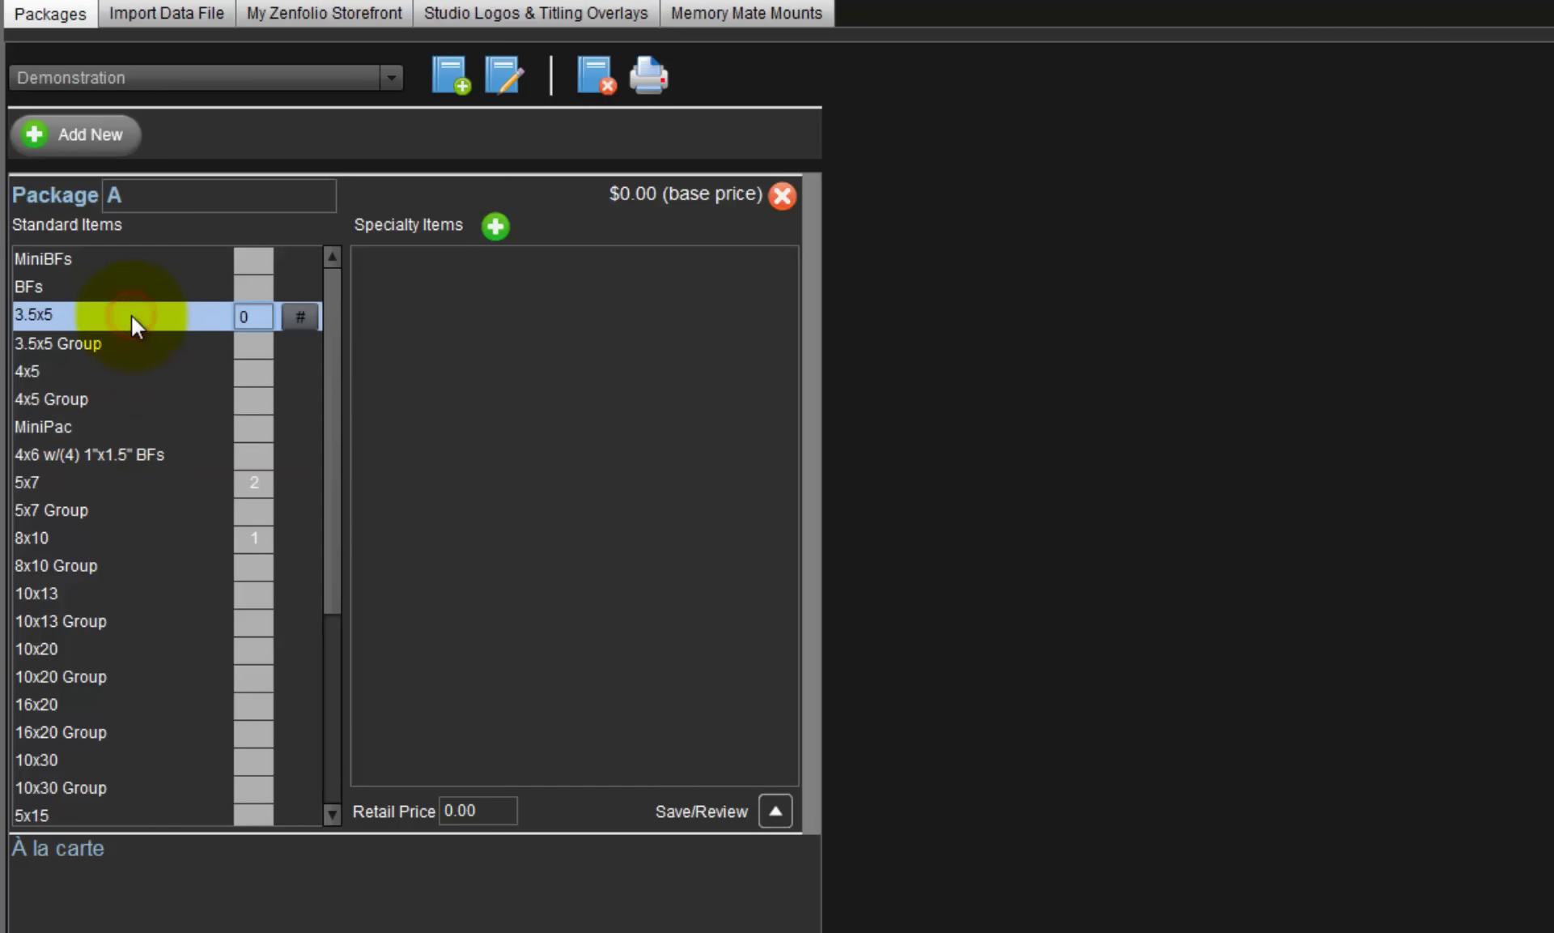
left_click(134, 373)
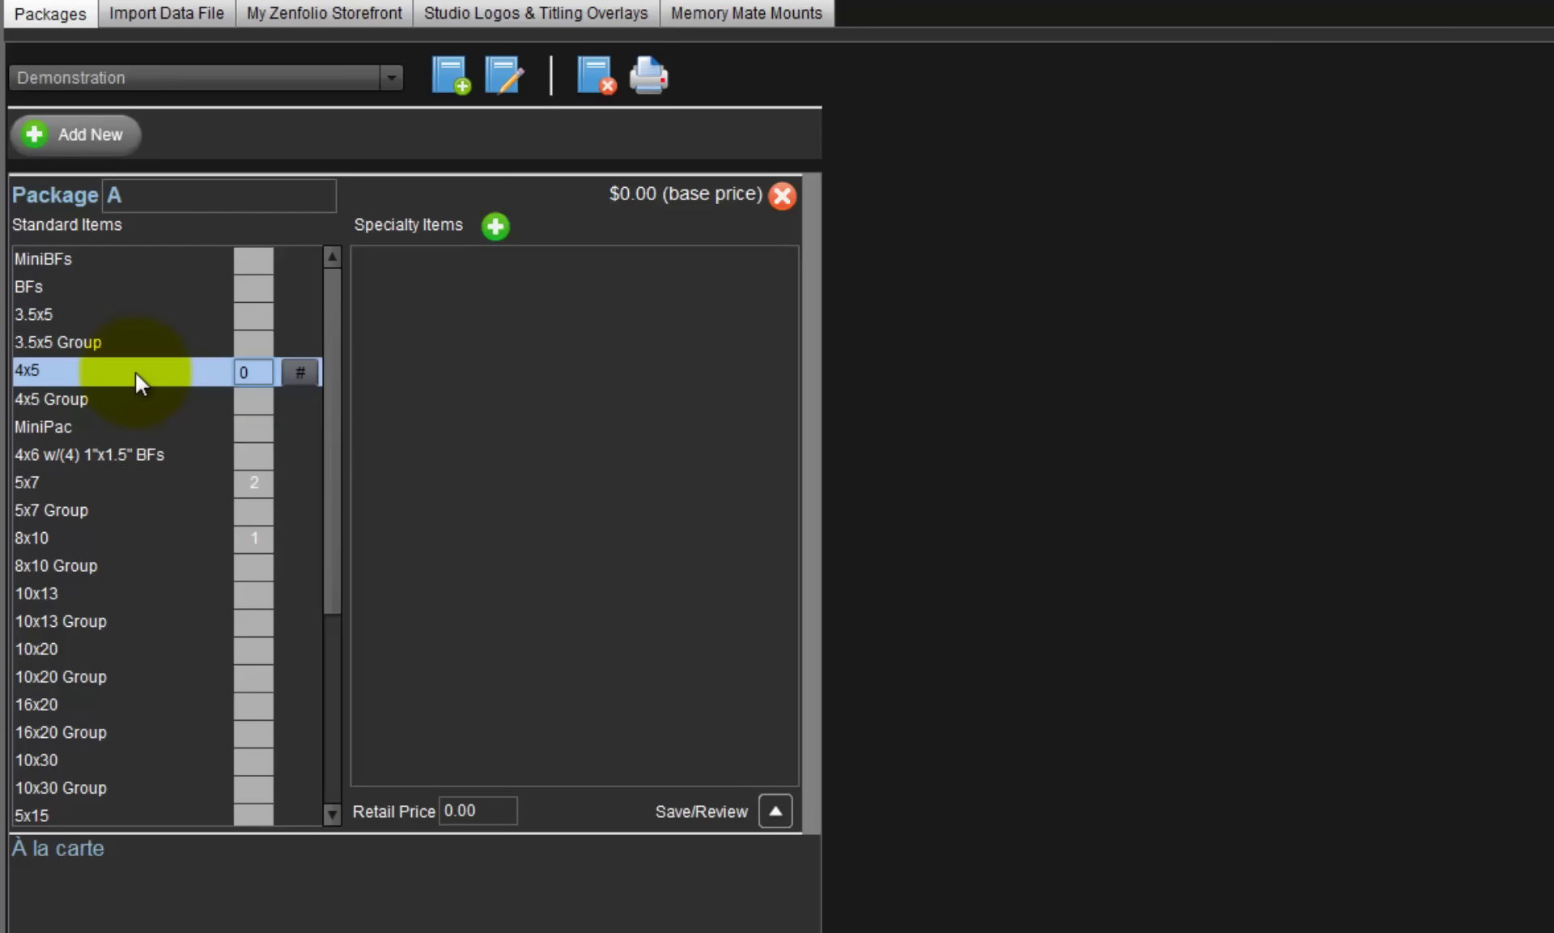
type("3")
key("BackSpace")
type("4")
key("Return")
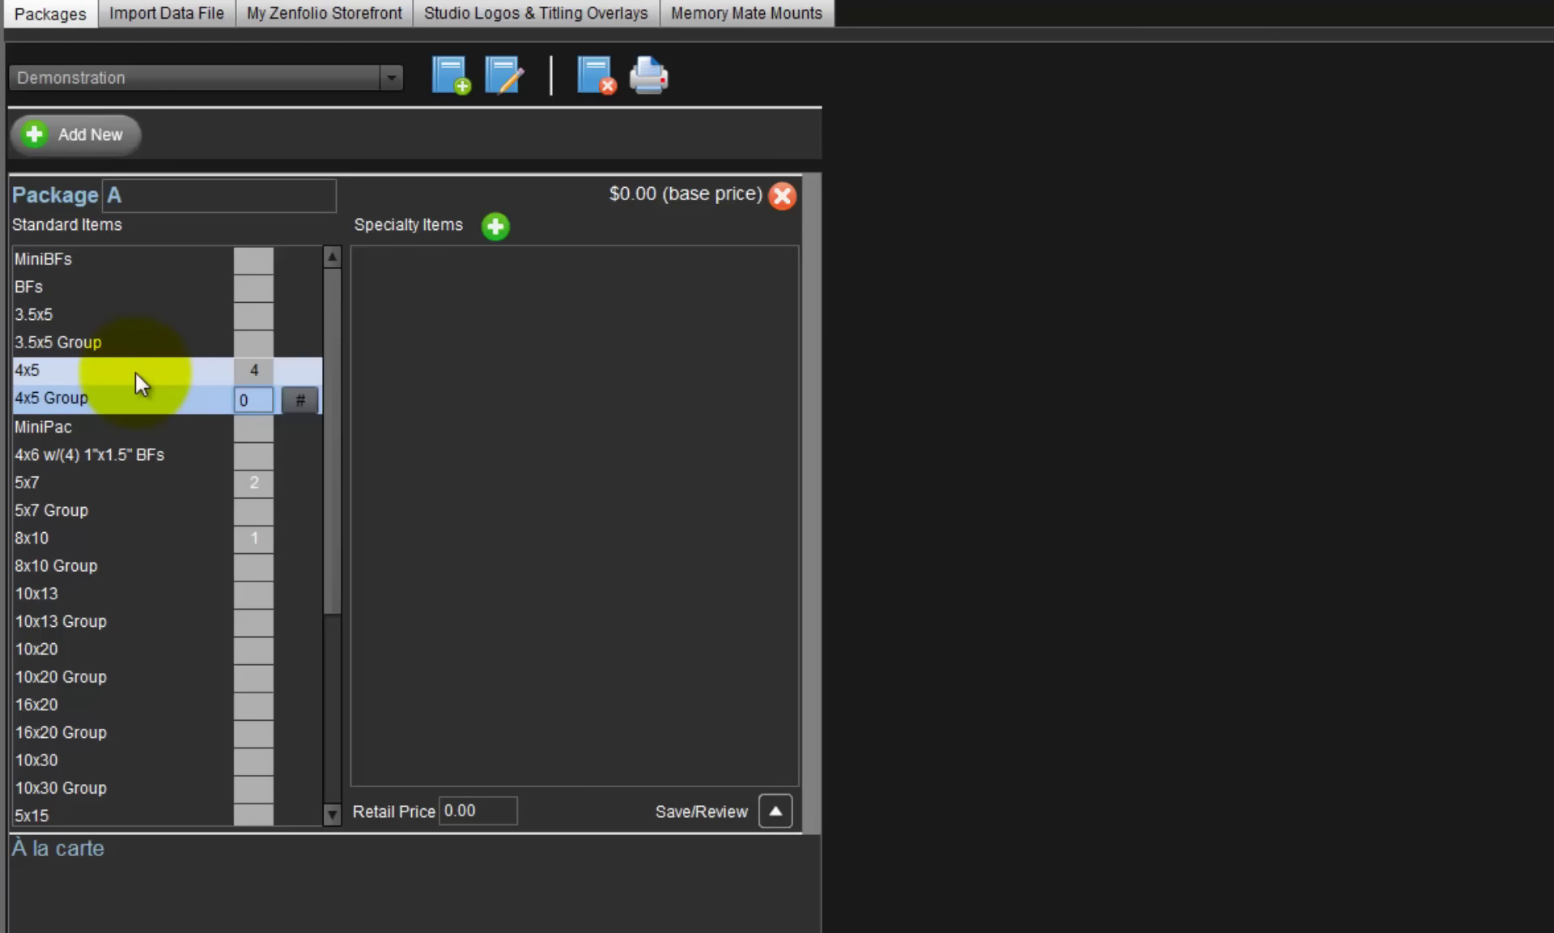
left_click(252, 373)
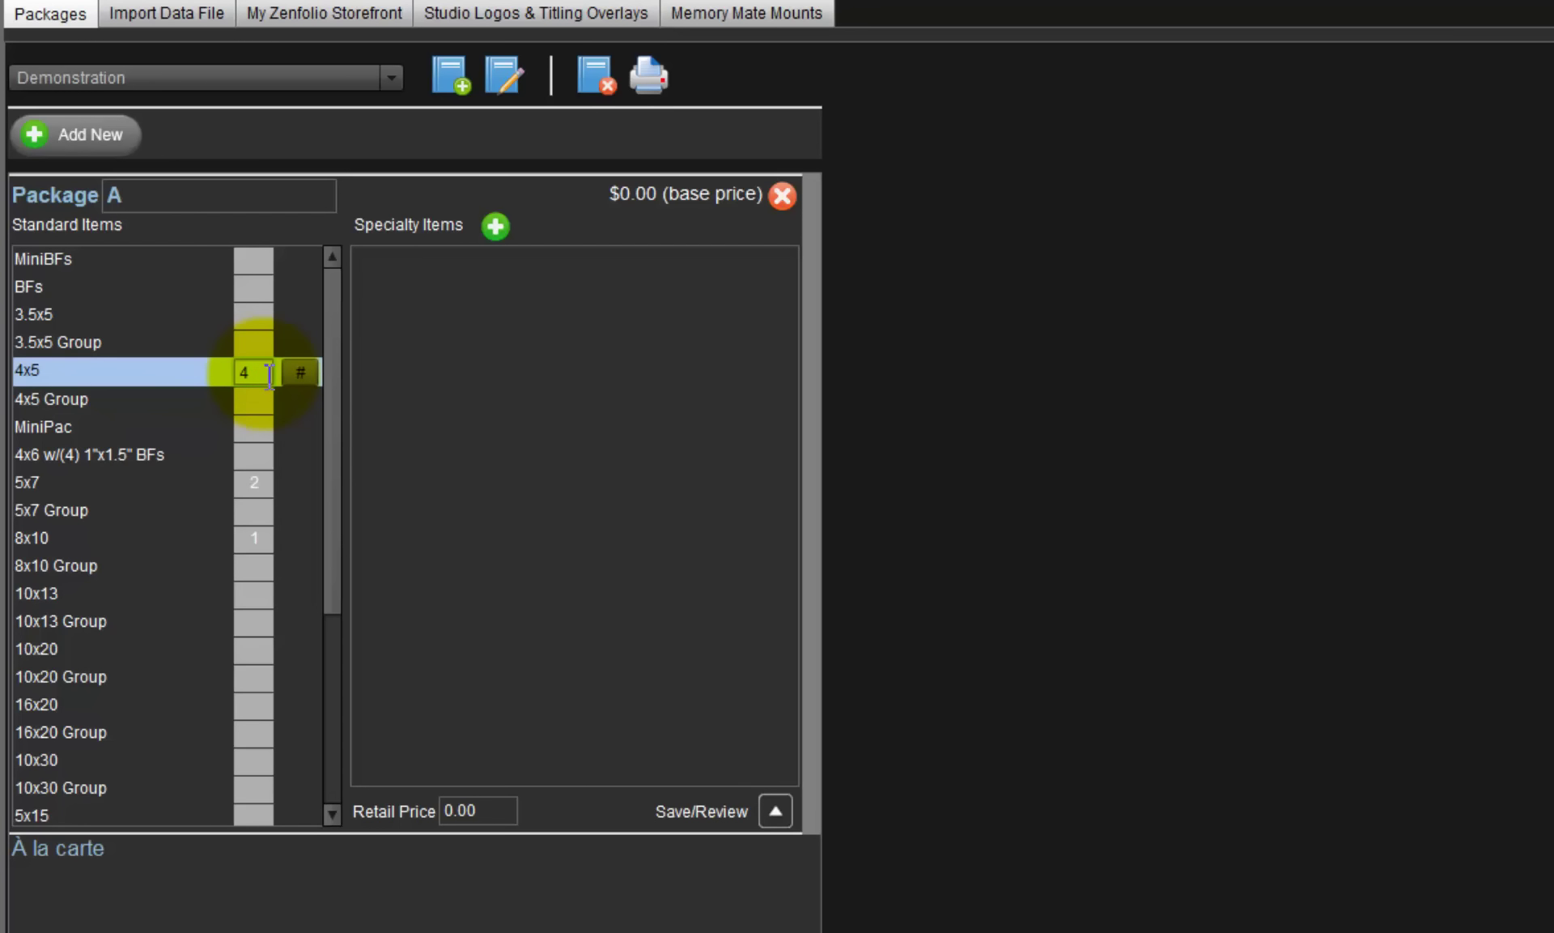
Step: Set the Package A quantities to 8 for BFs and 16 for MiniBFs
left_click(115, 288)
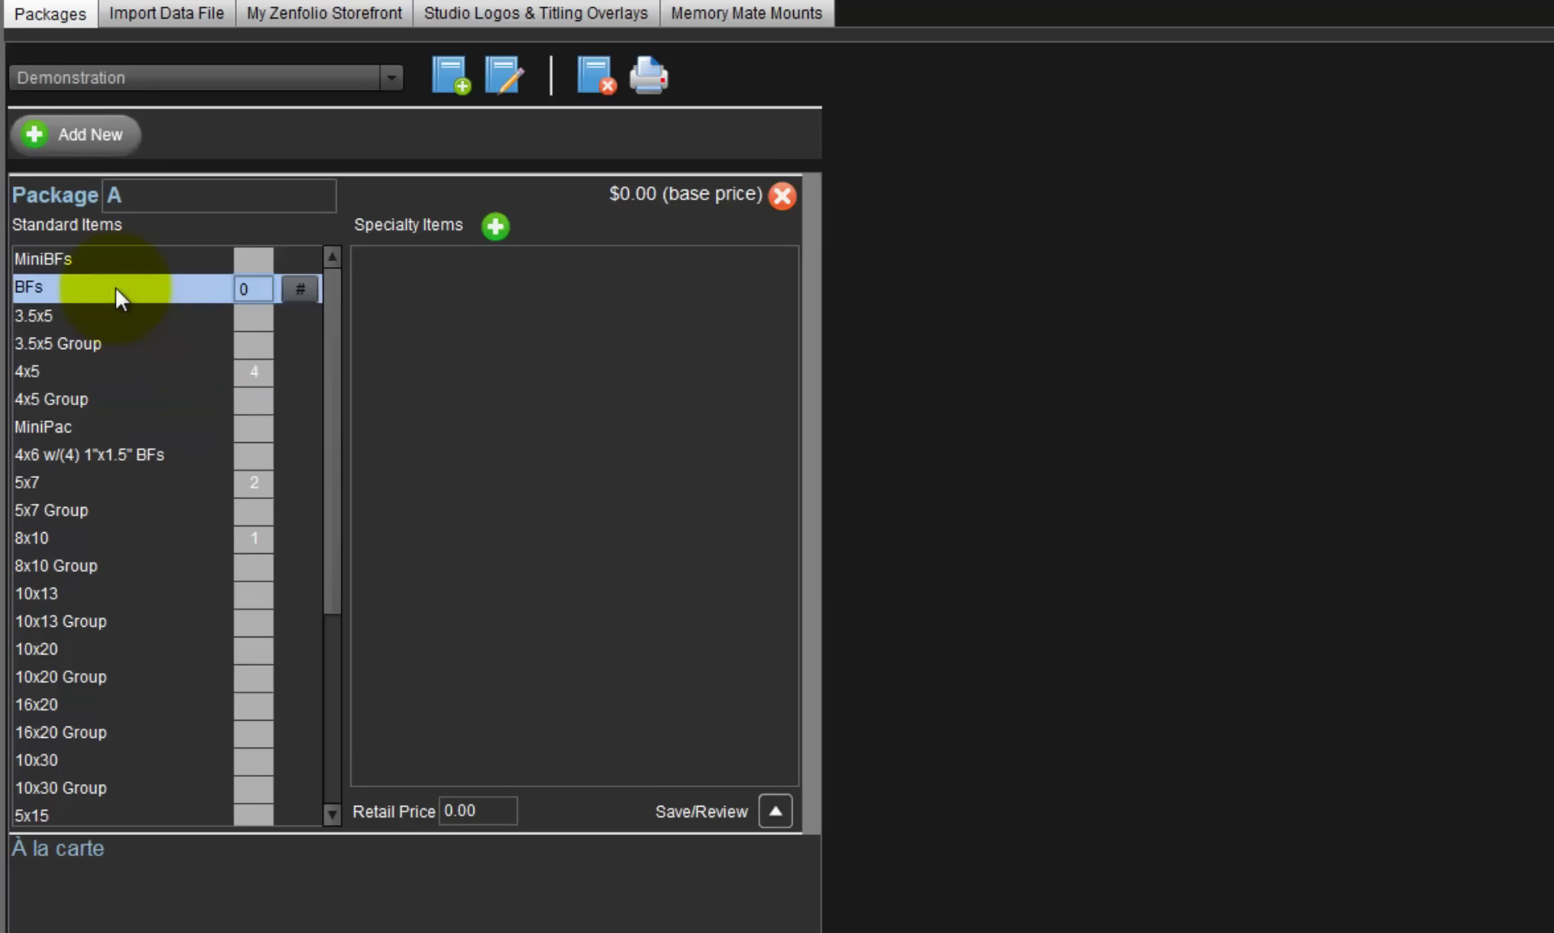
left_click(120, 263)
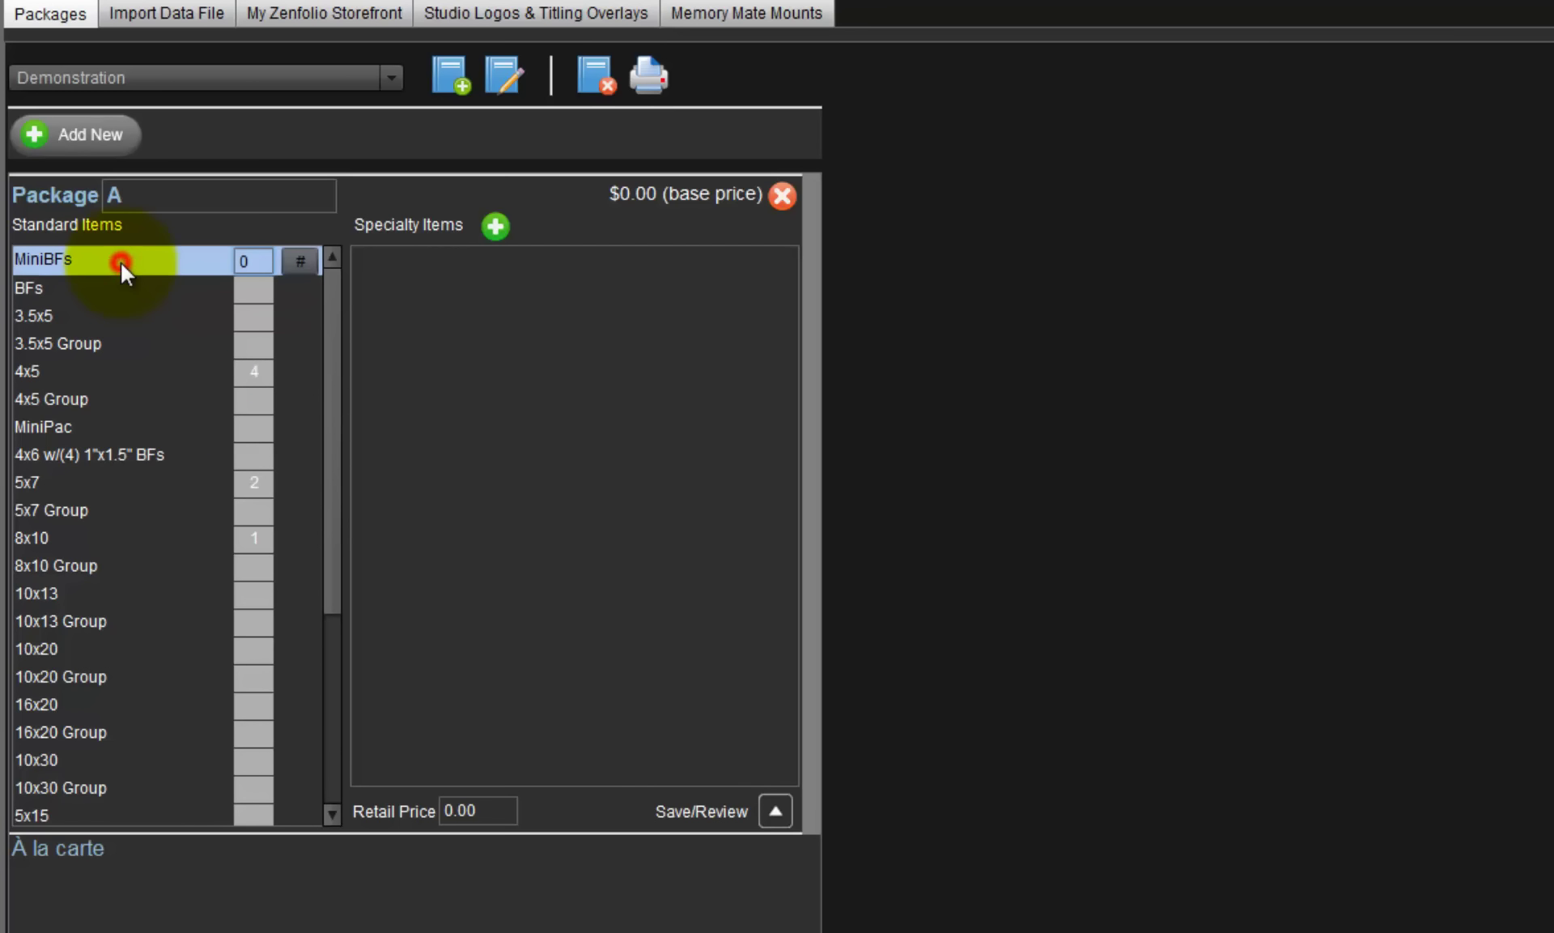
left_click(124, 283)
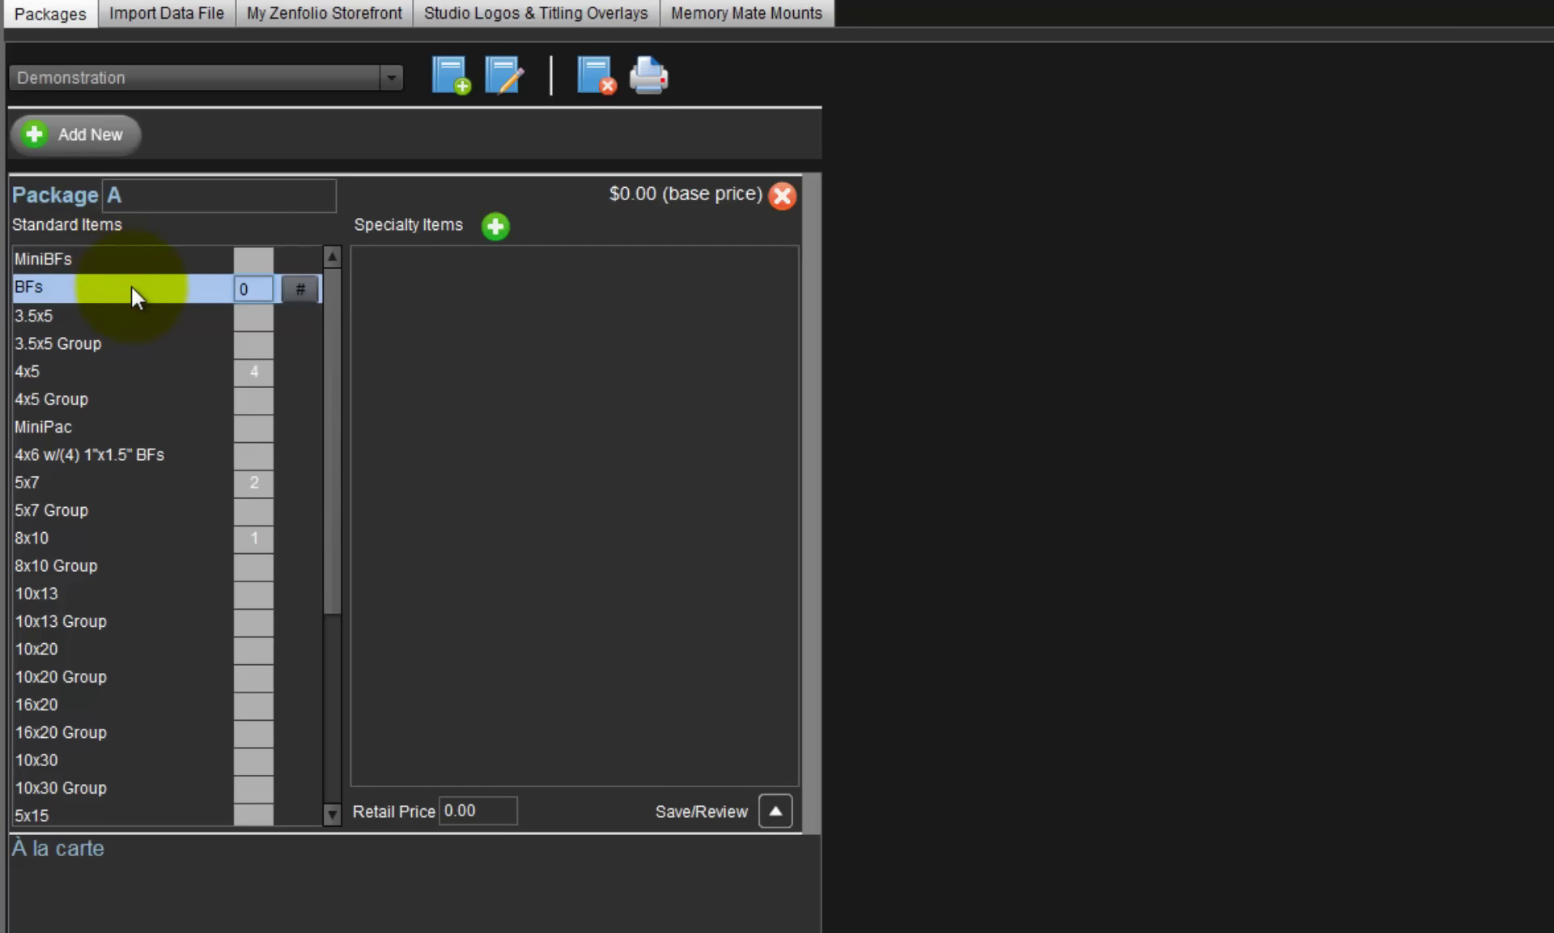
type("7")
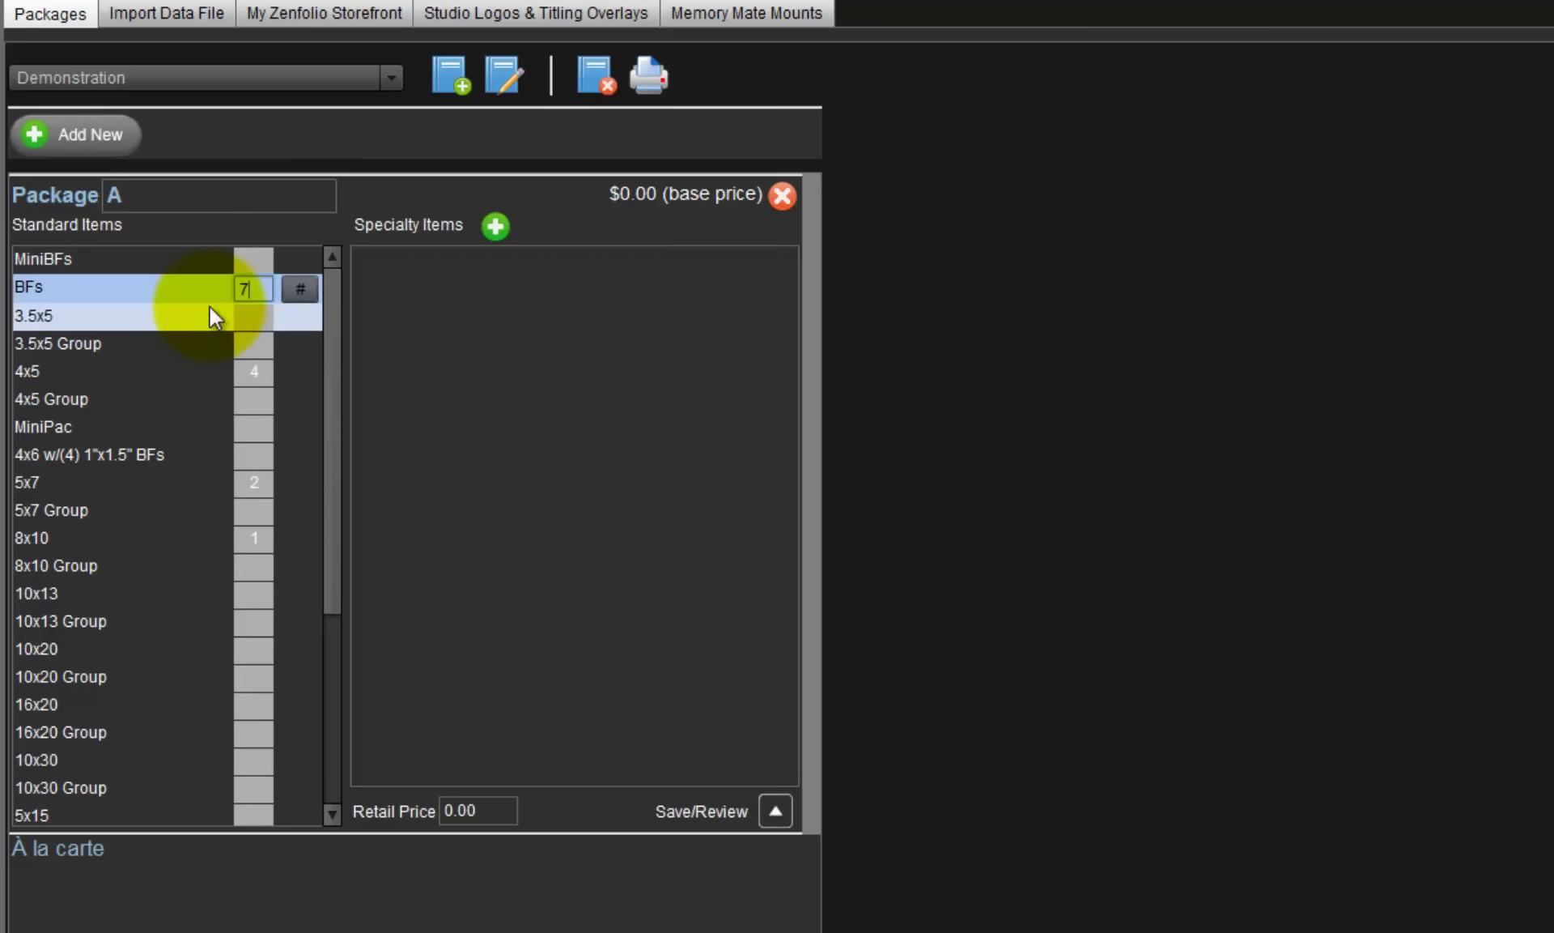
key("BackSpace")
type("8")
left_click(210, 308)
left_click(192, 259)
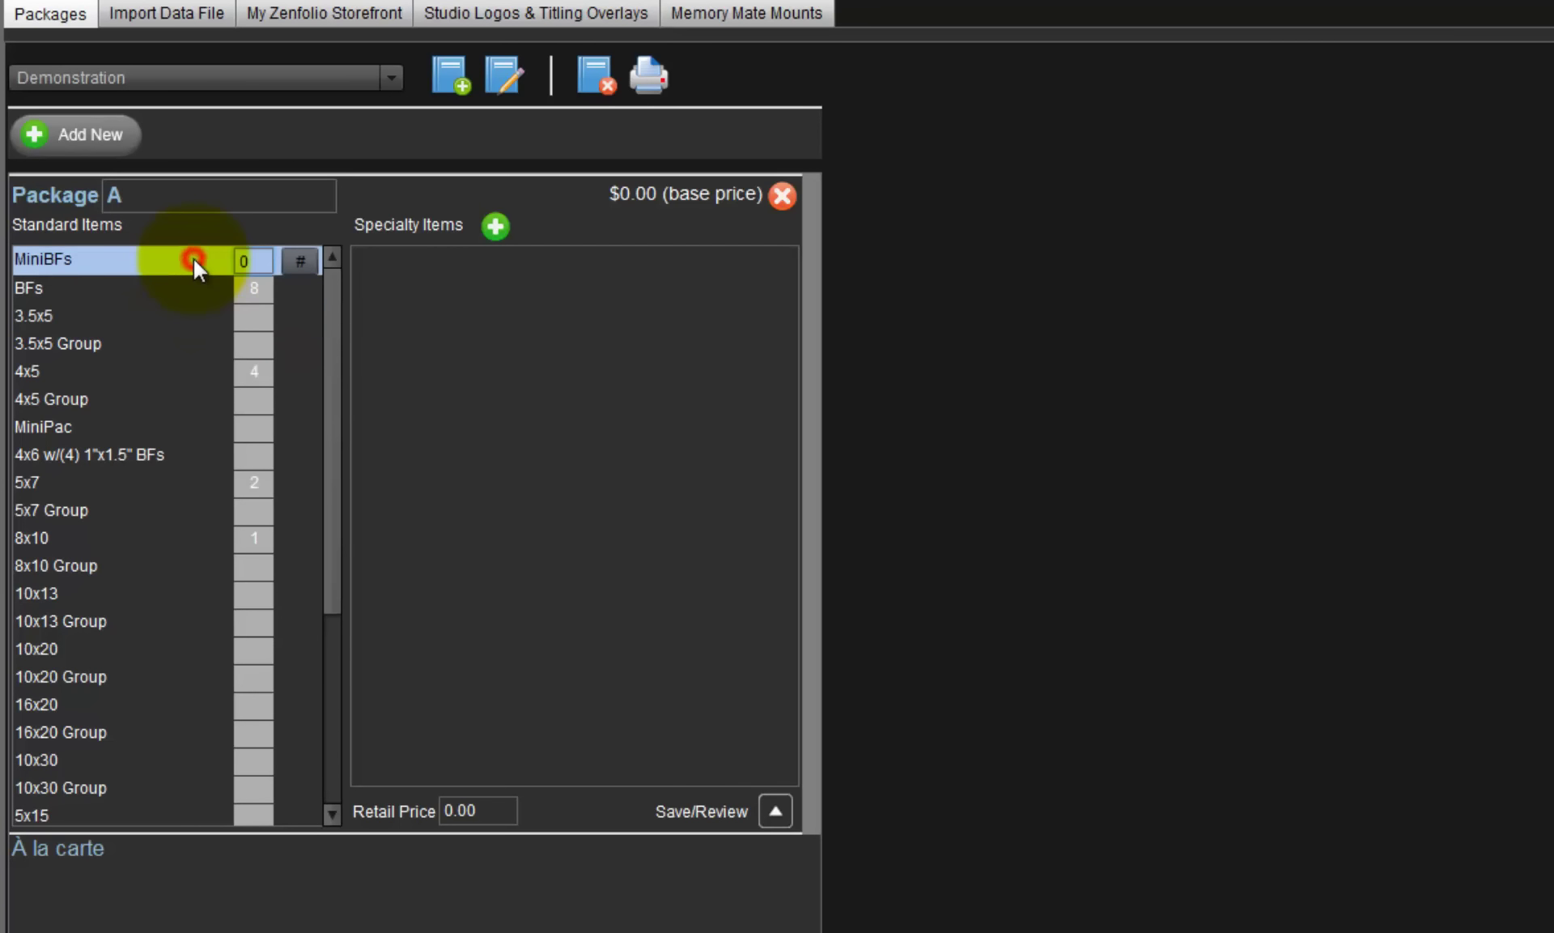
type("16")
key("Return")
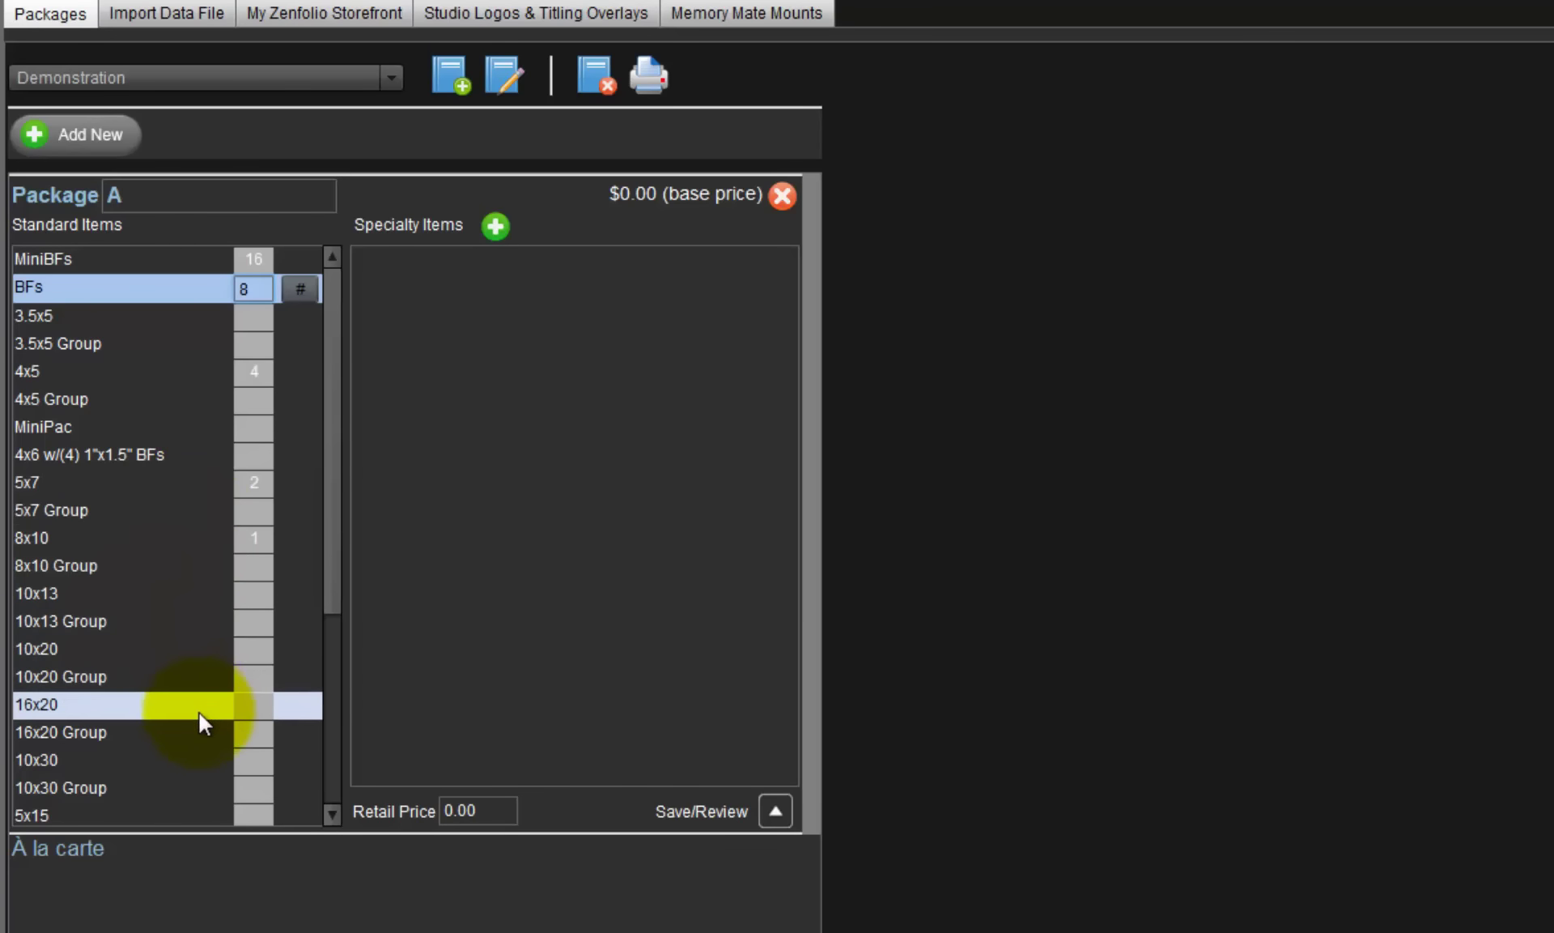
Step: Add Package B with standard item quantities of one 5x7, two 4x5 and four BFs
left_click_drag(328, 594, 339, 818)
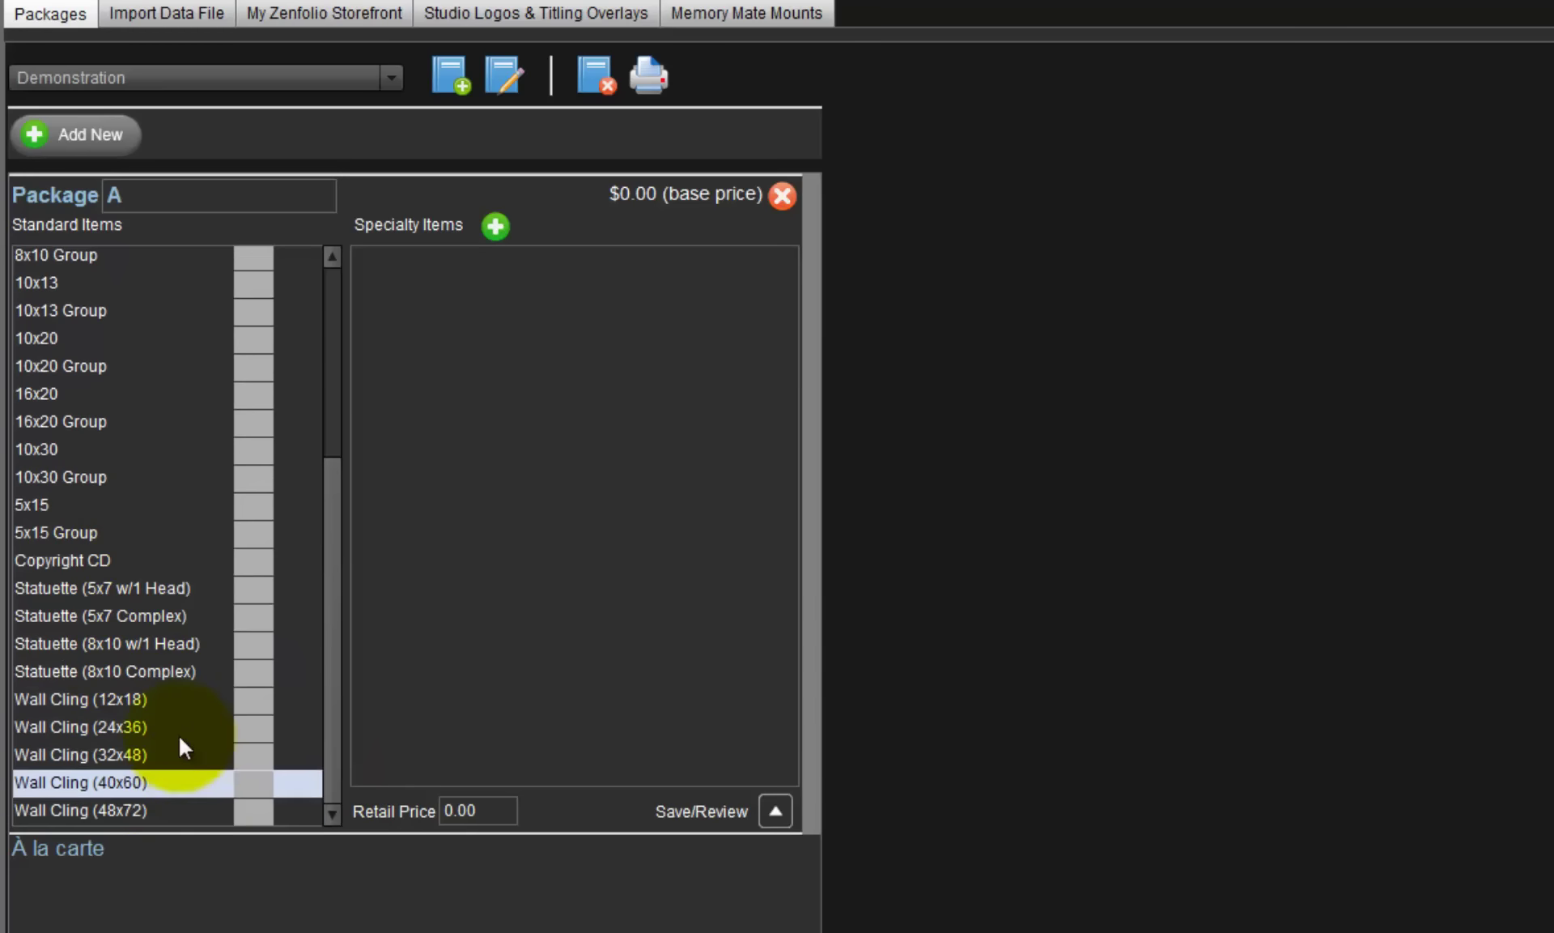
left_click(83, 137)
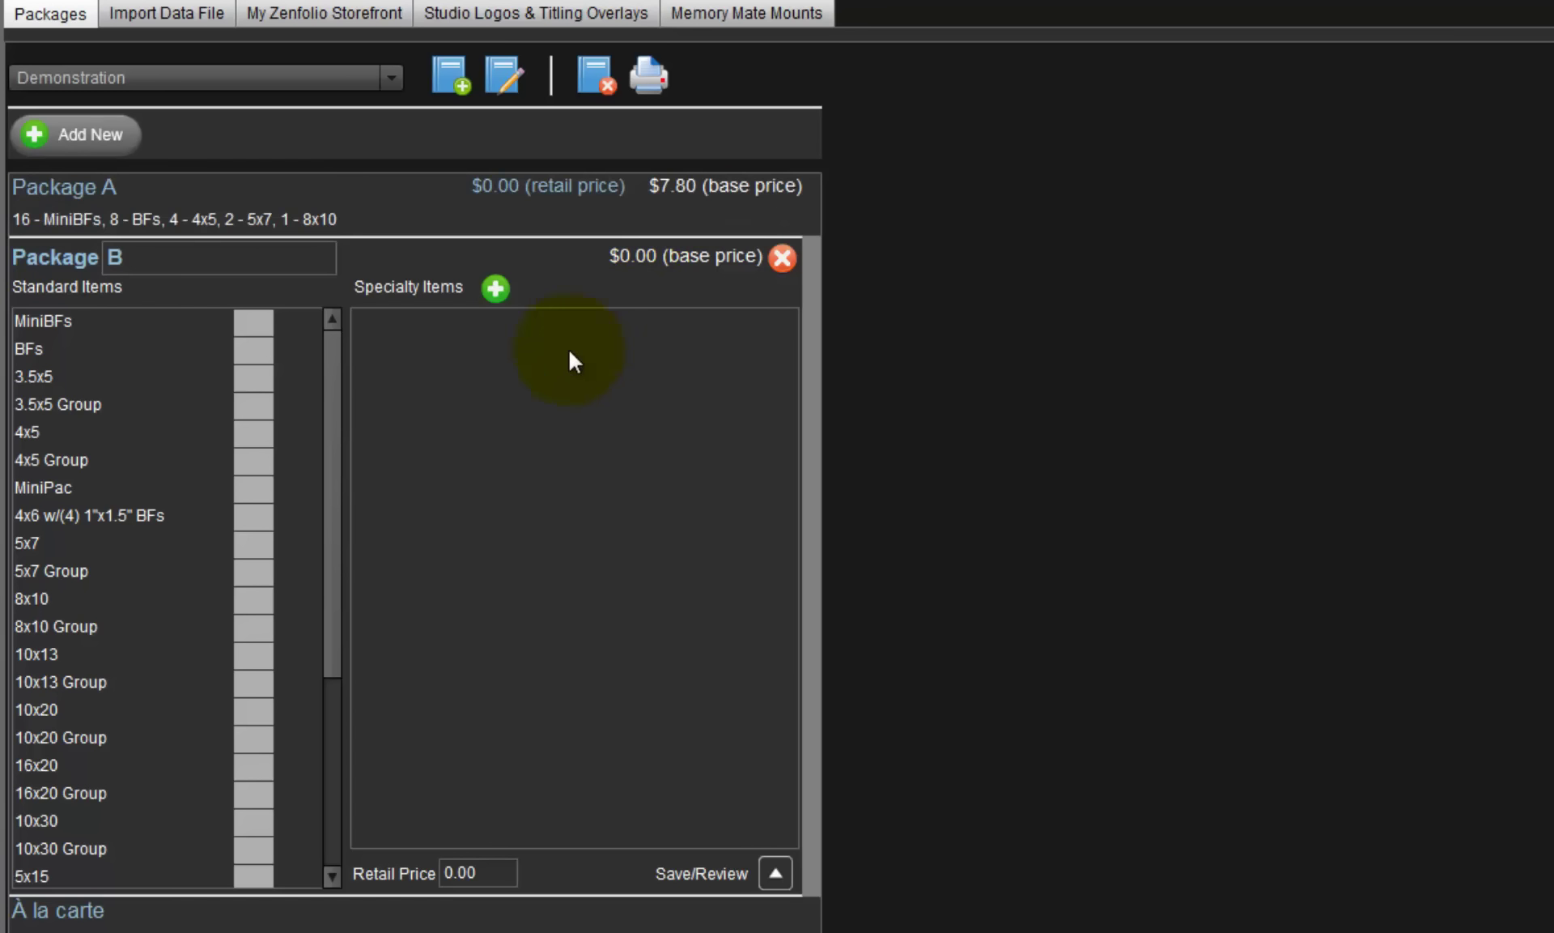
left_click(261, 544)
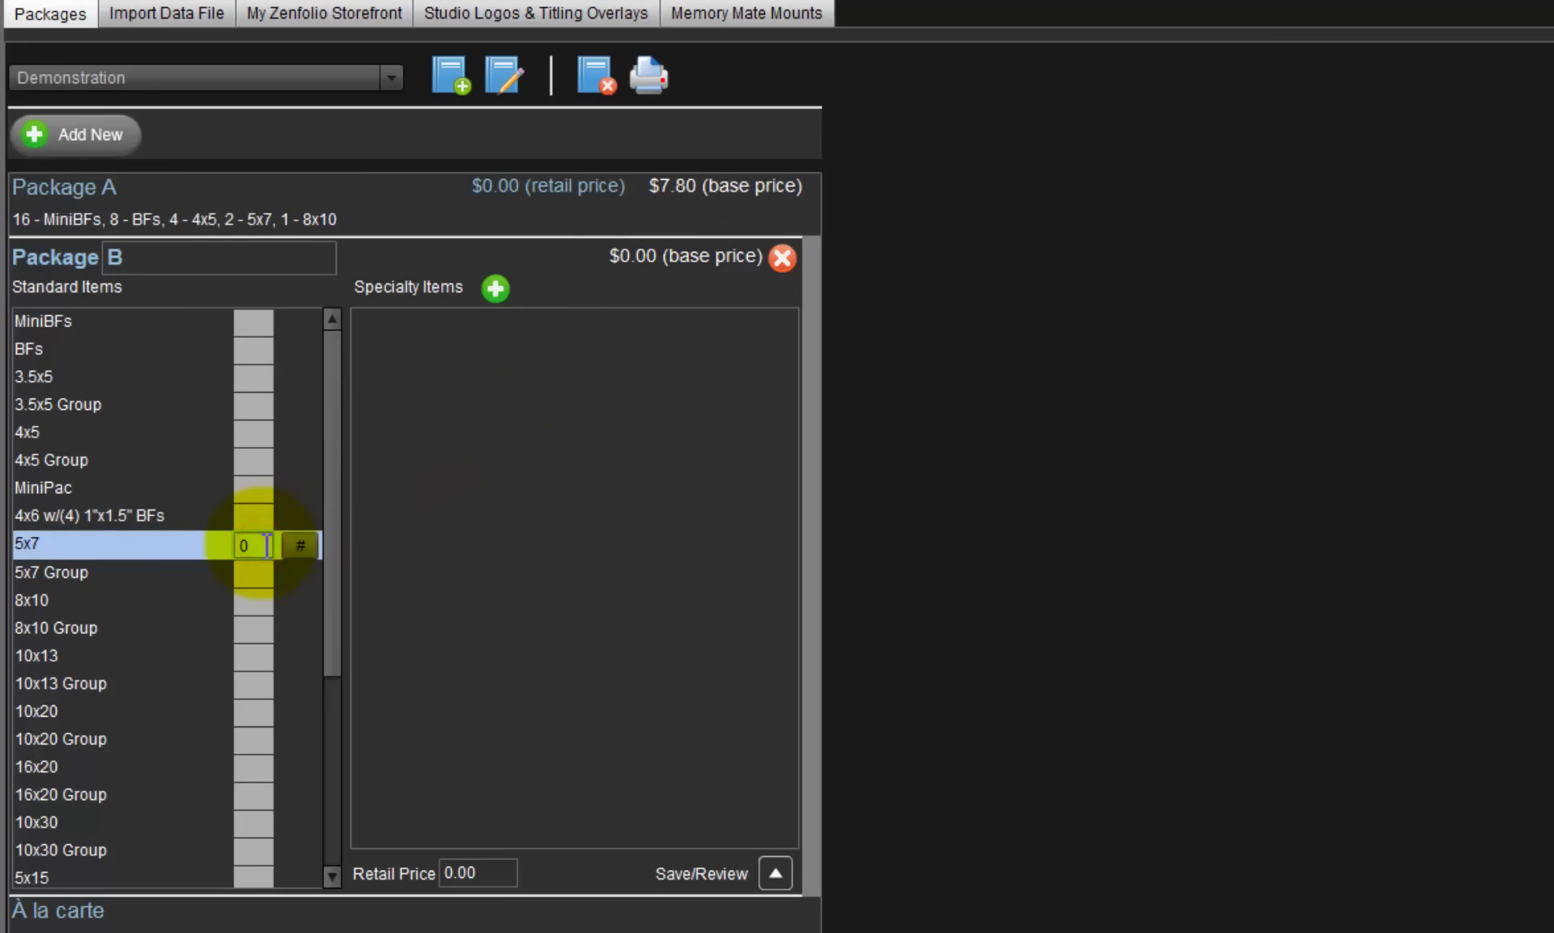
type("1")
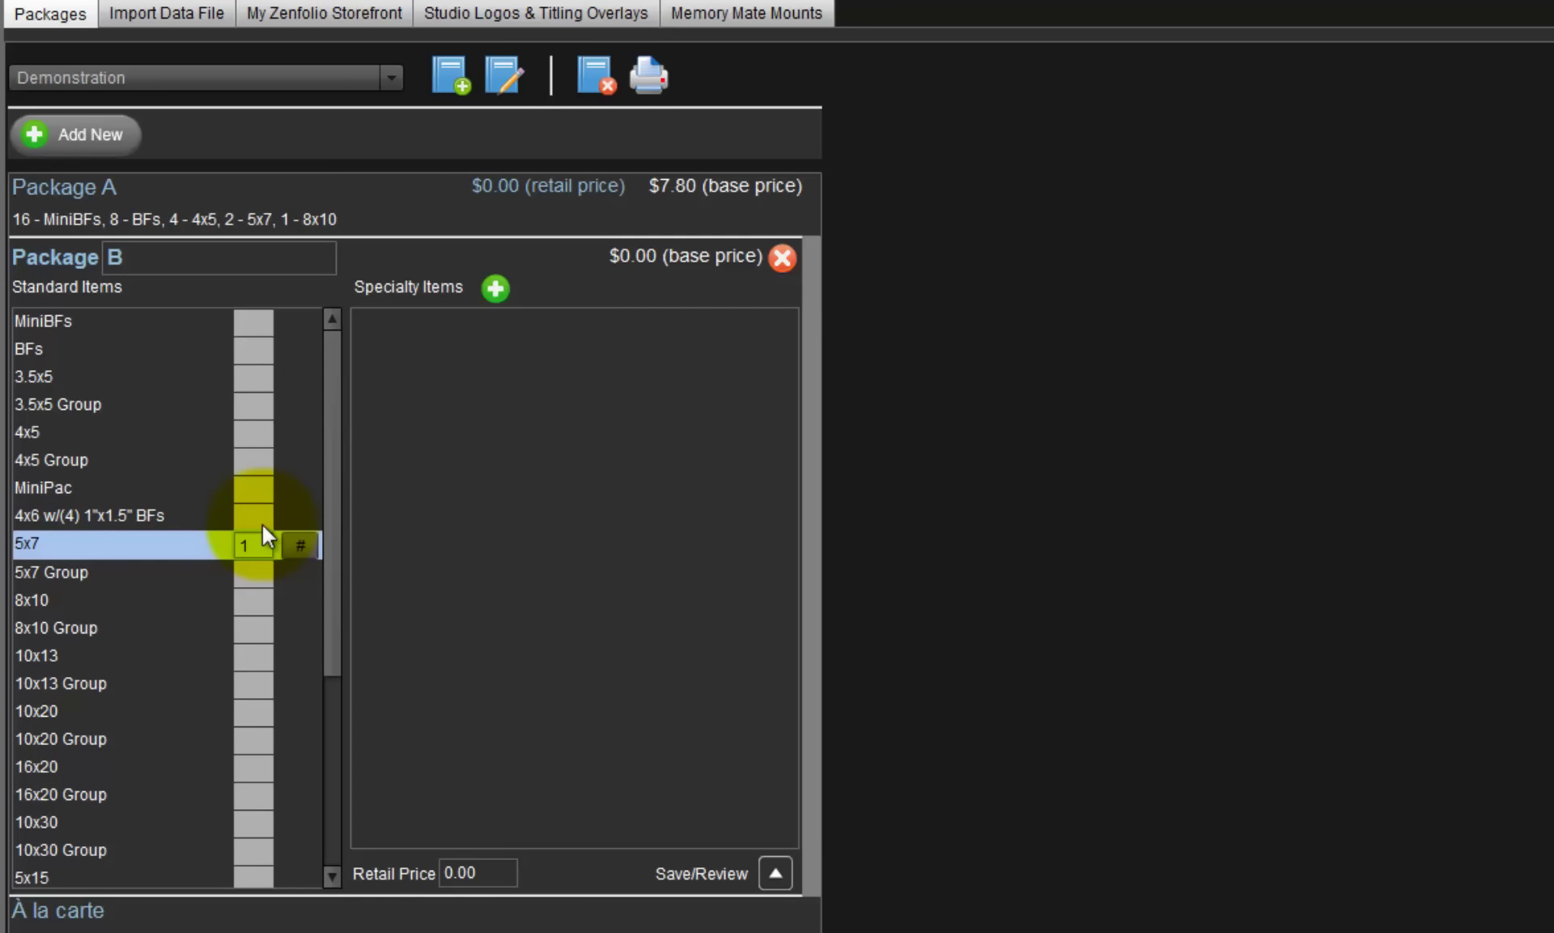
left_click(254, 435)
type("2")
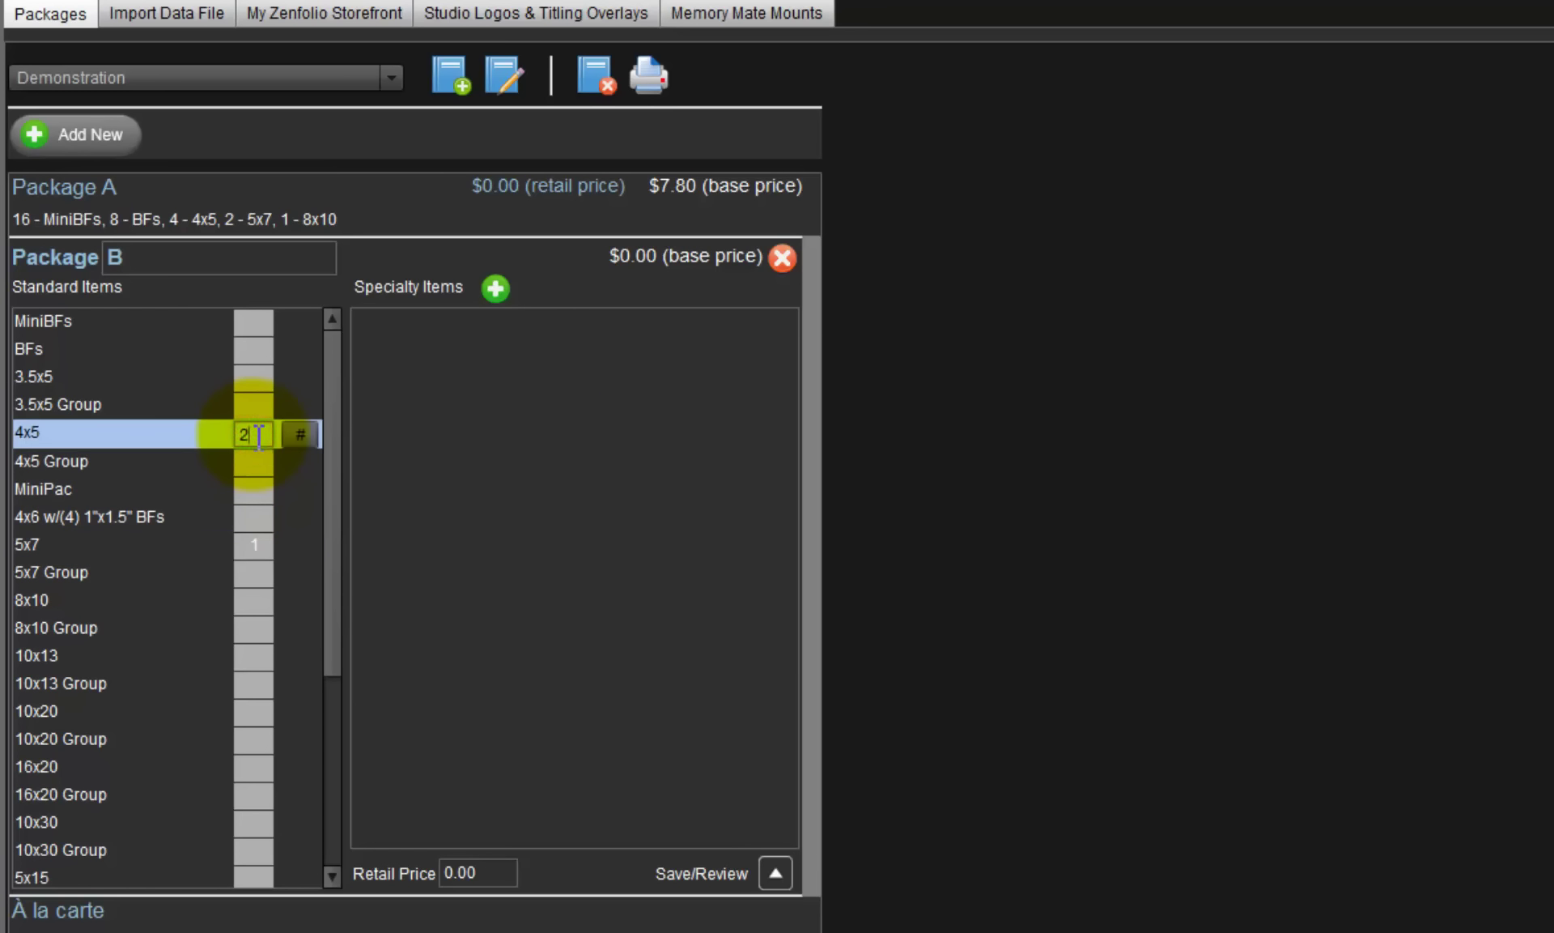
left_click(254, 352)
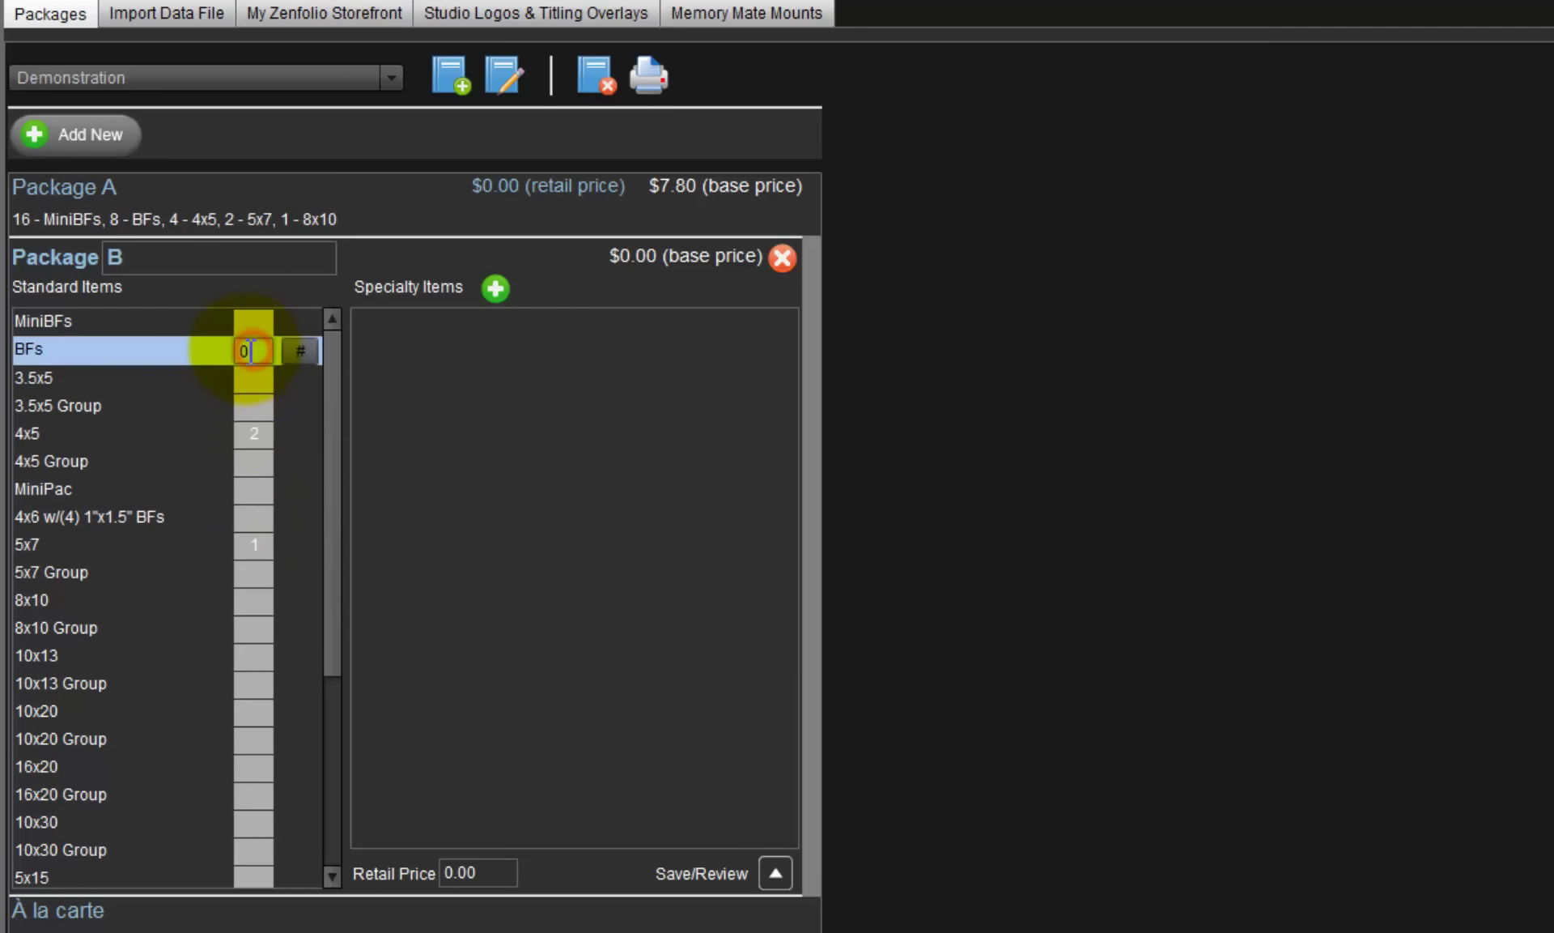
type("4")
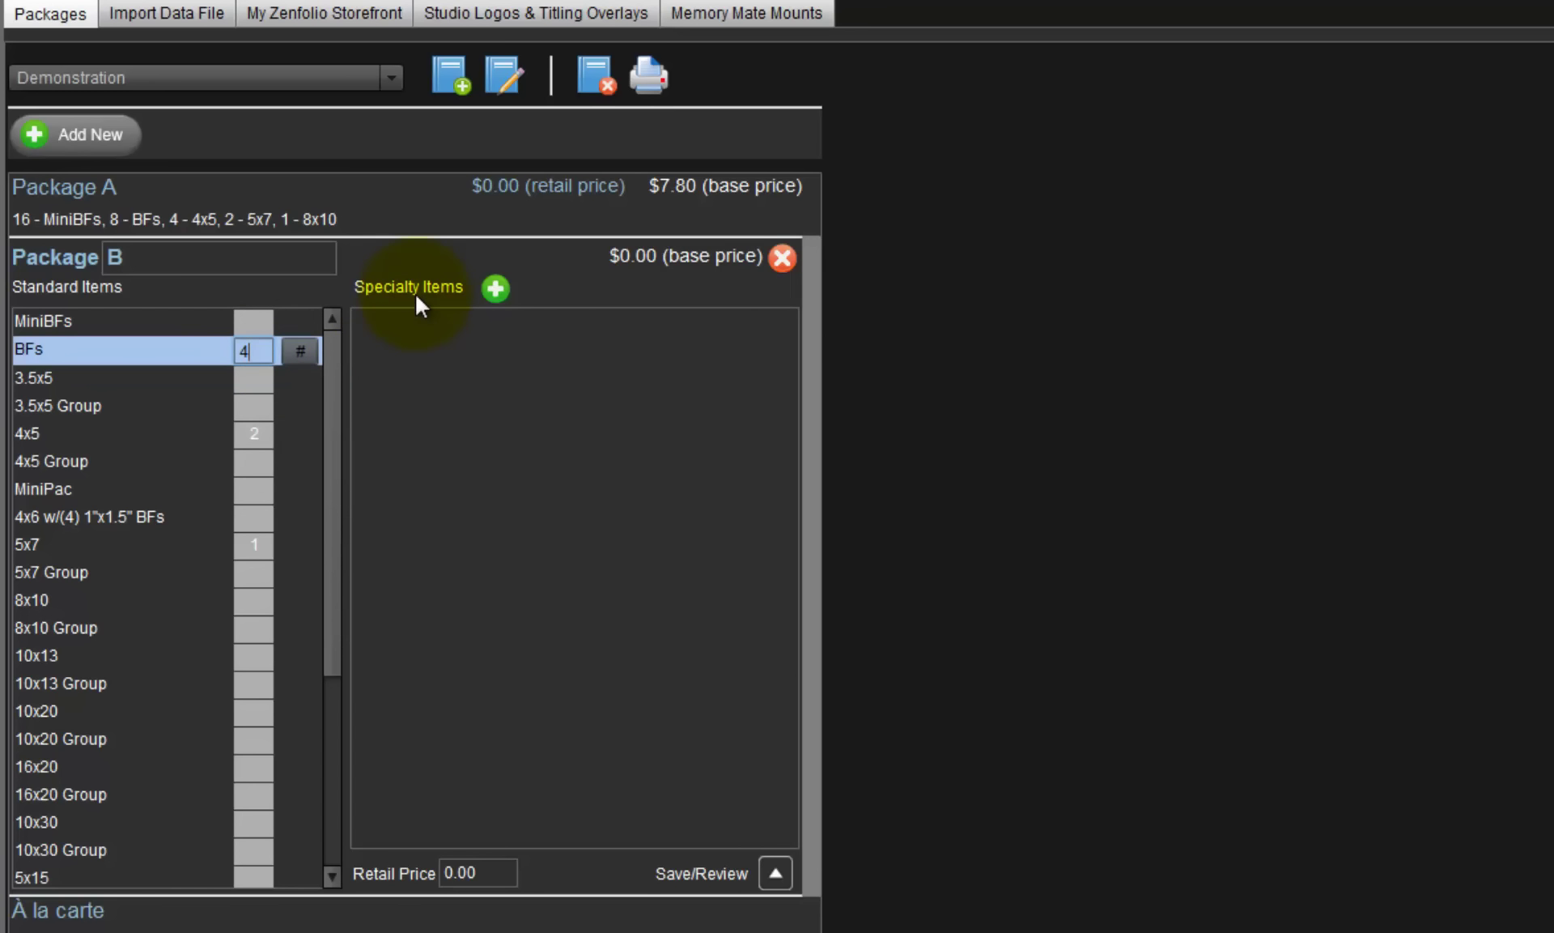
Step: Add an 8x10 Baseball Magazine from the Classic Collection to Package B as a specialty item
left_click(497, 290)
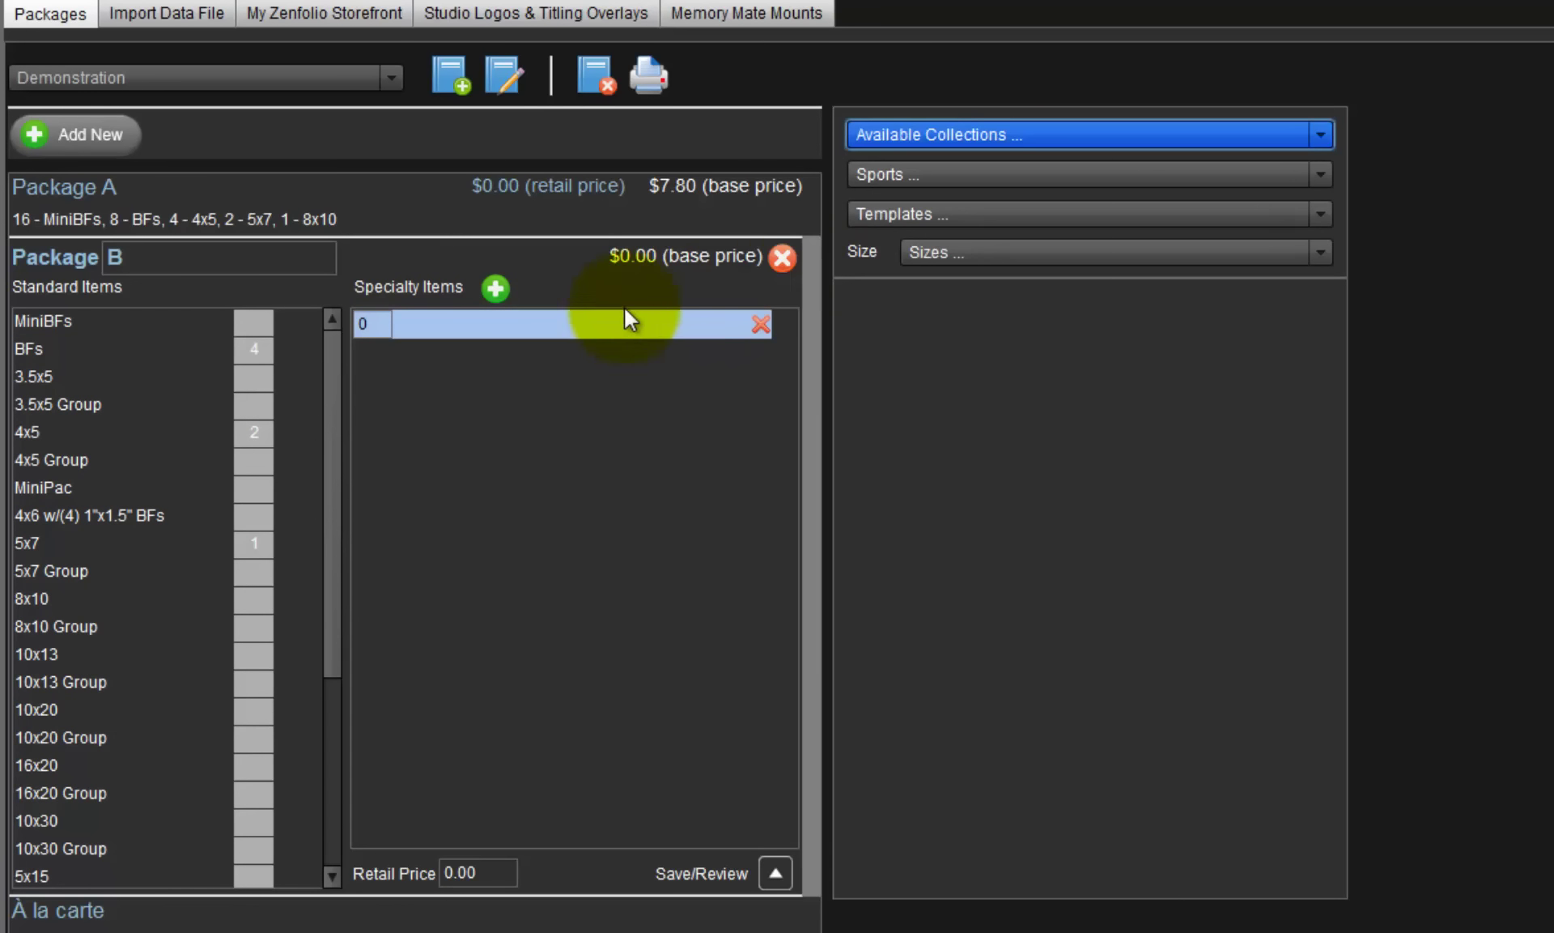
left_click(1013, 134)
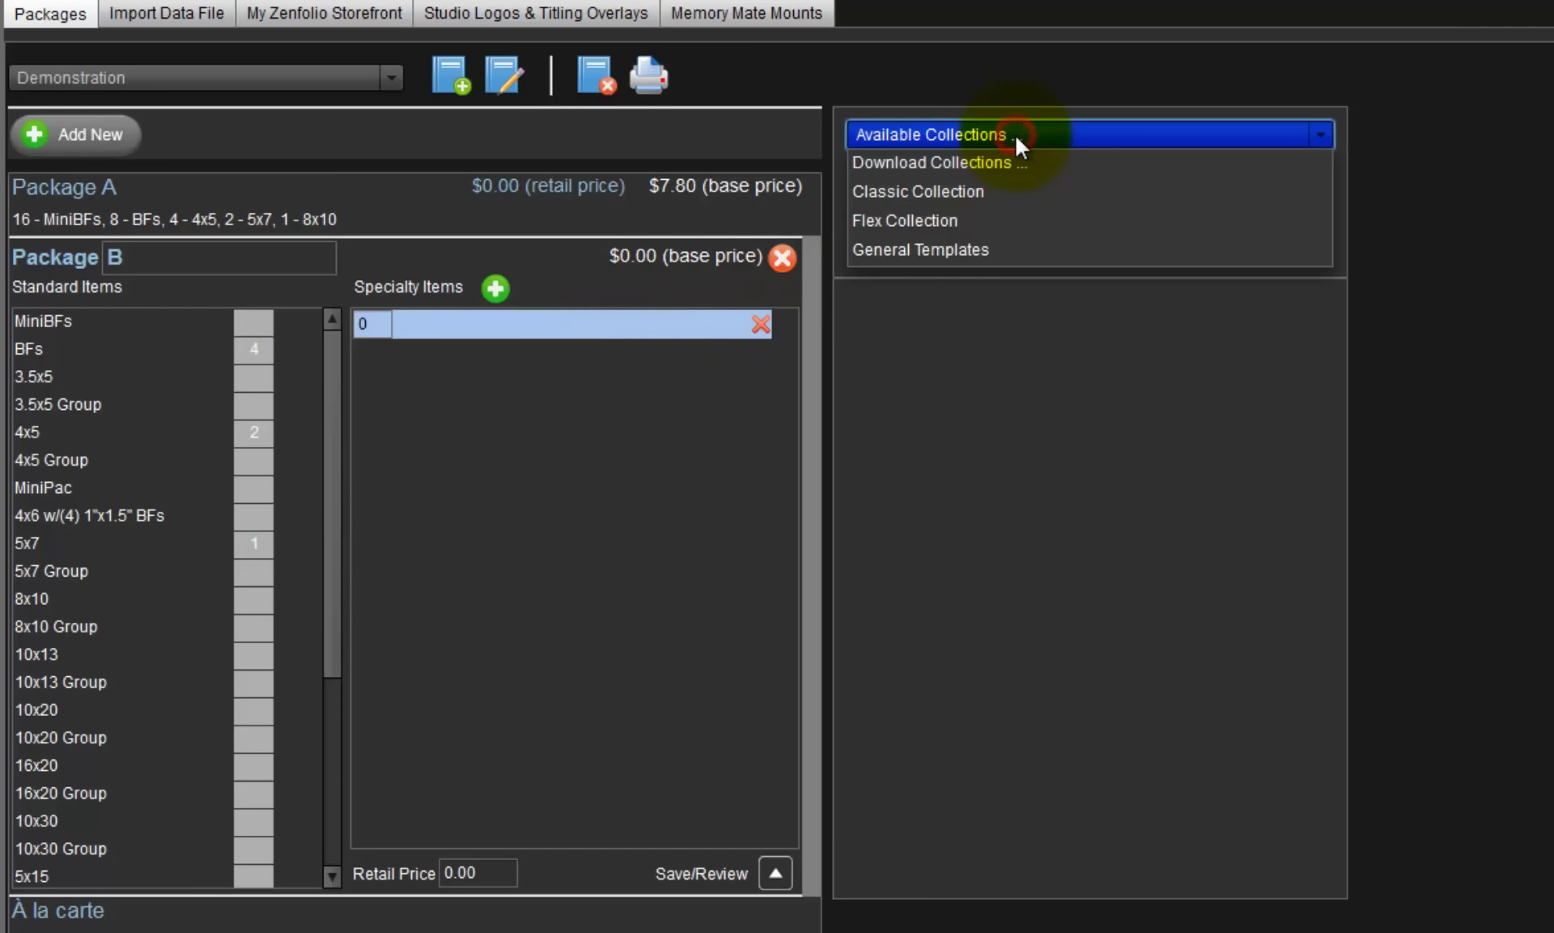
left_click(968, 187)
left_click(978, 177)
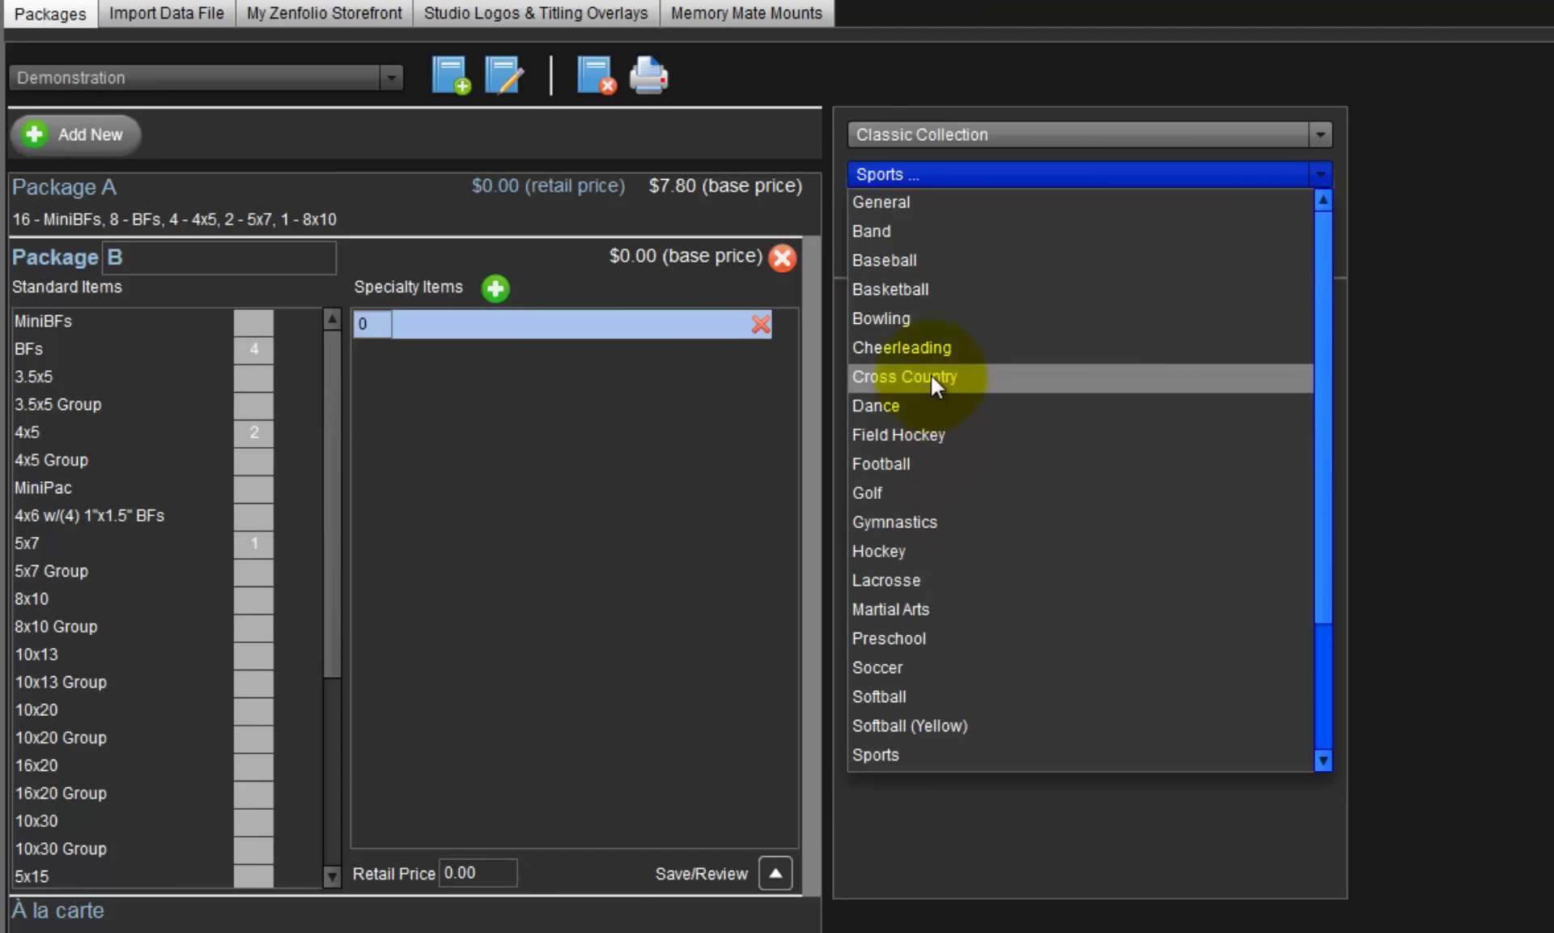
left_click(914, 261)
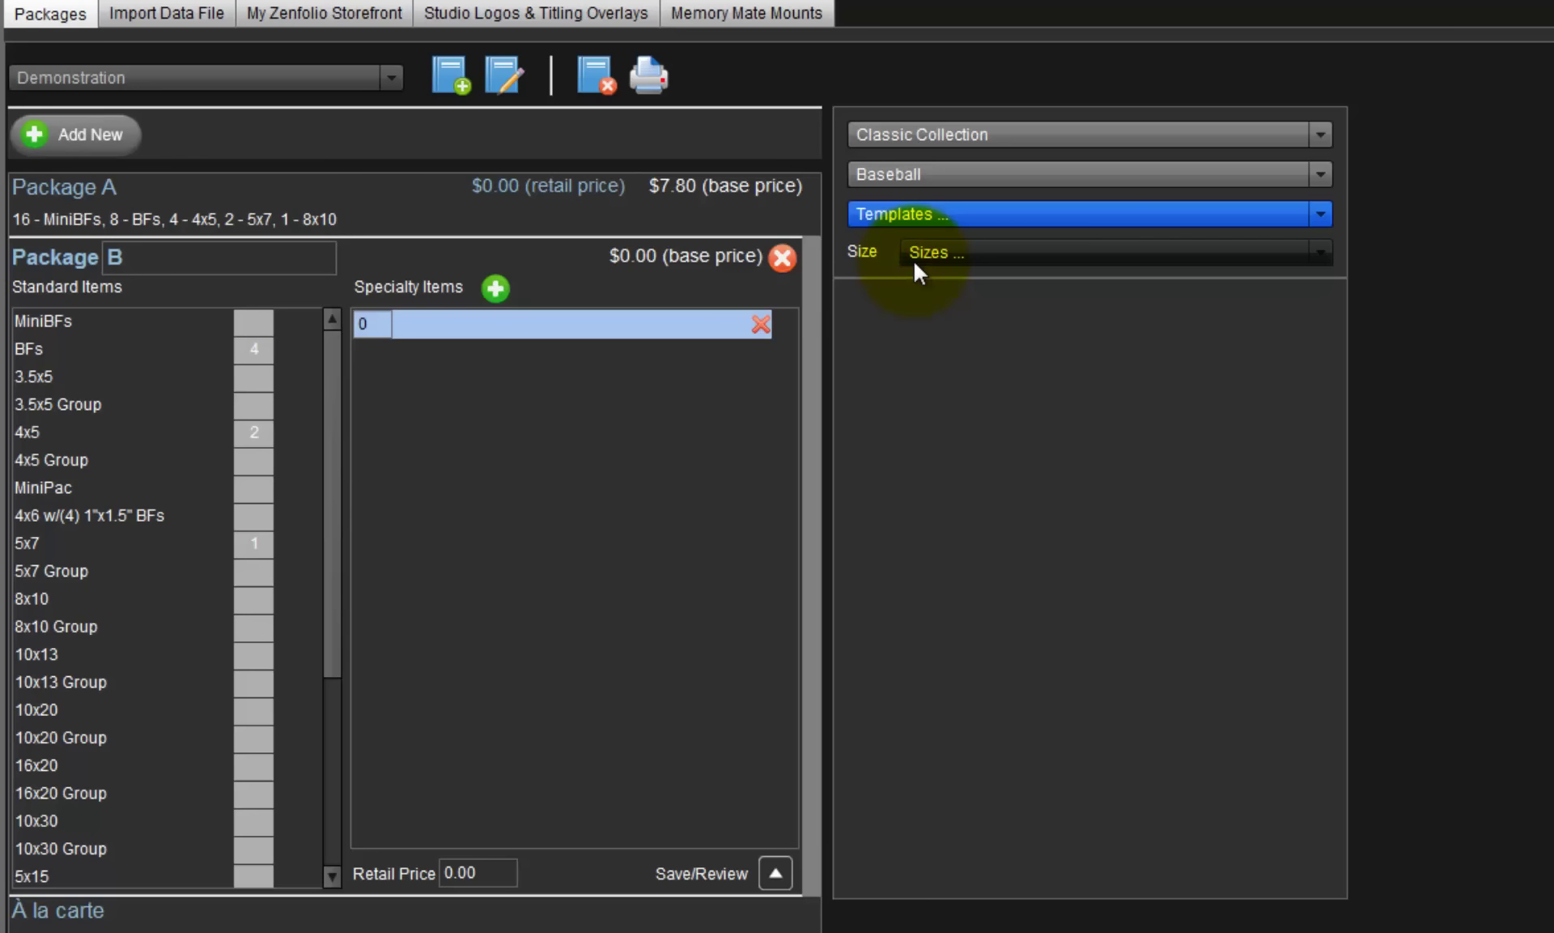
left_click(957, 214)
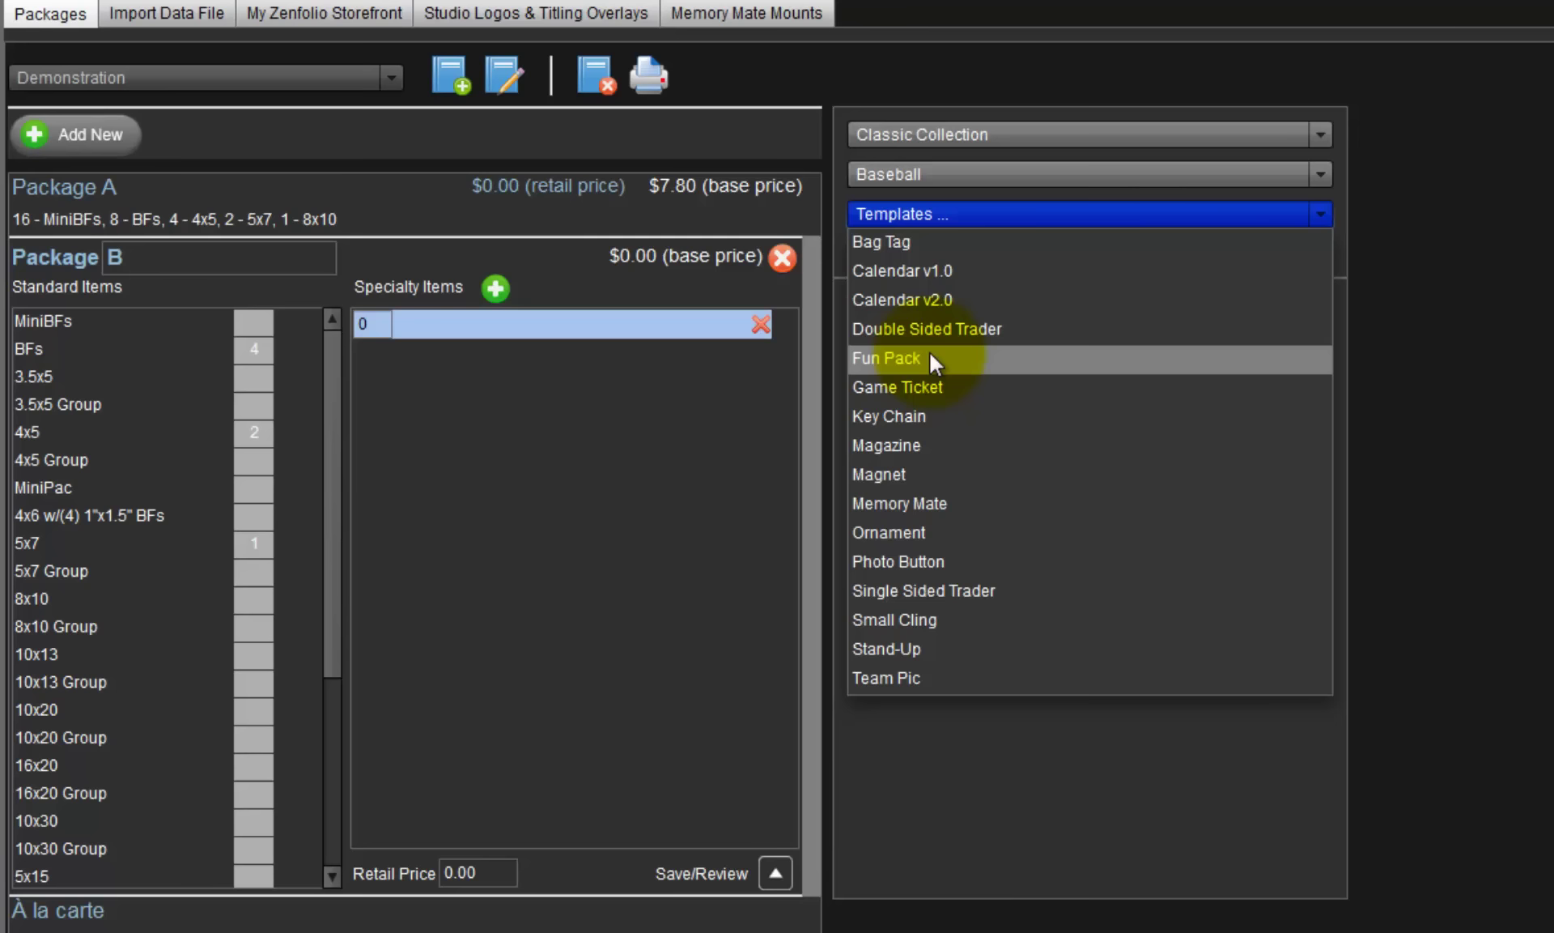
left_click(905, 449)
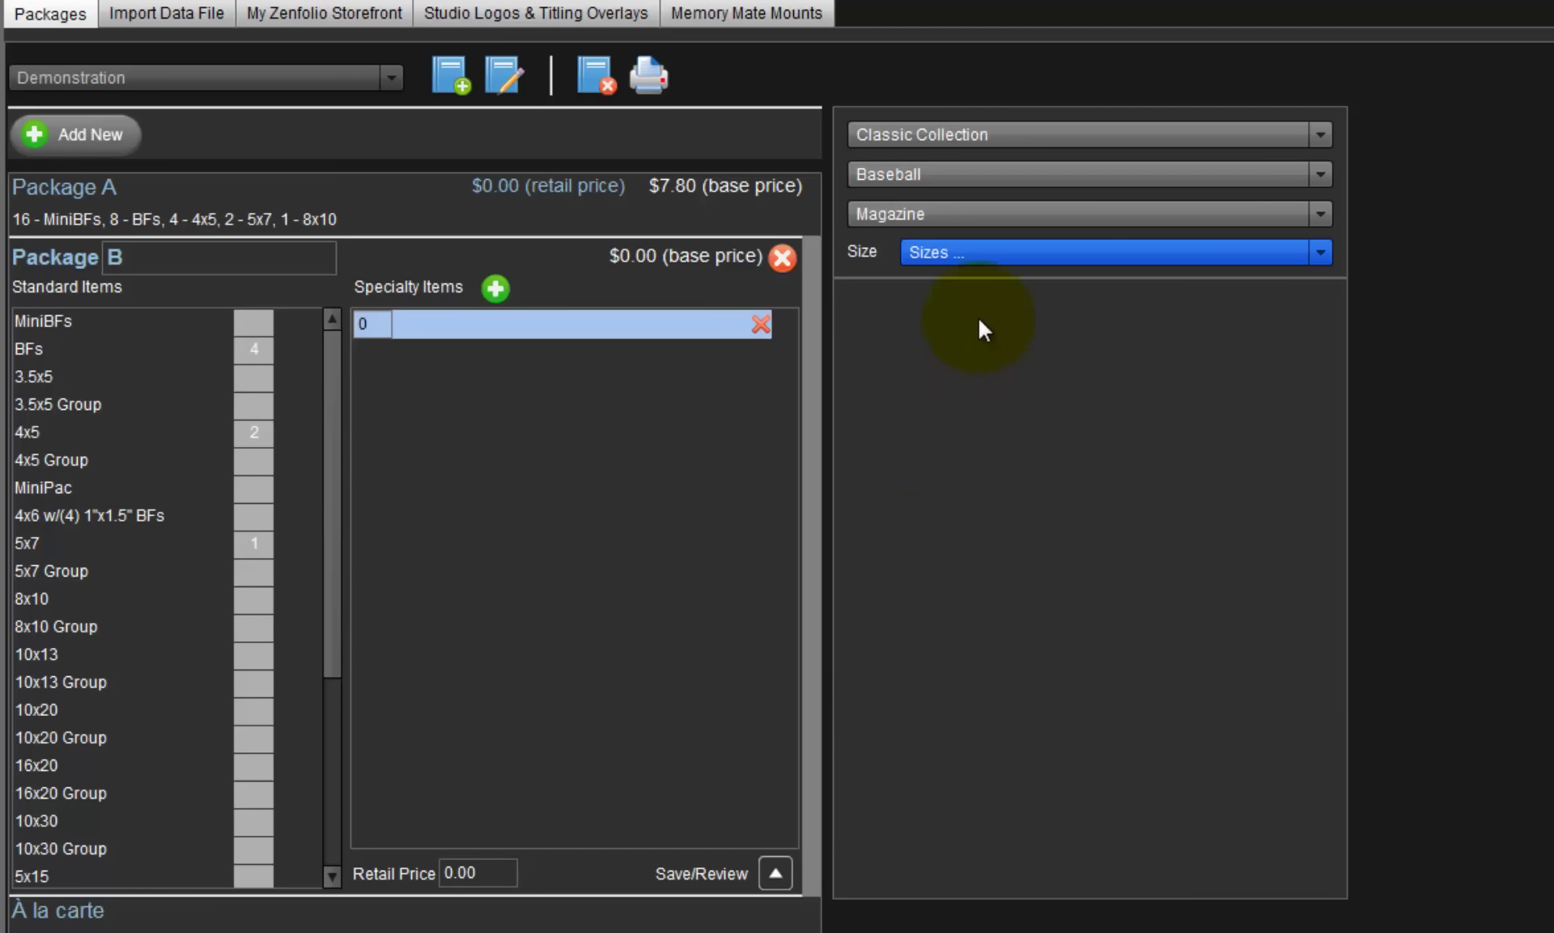
left_click(1001, 257)
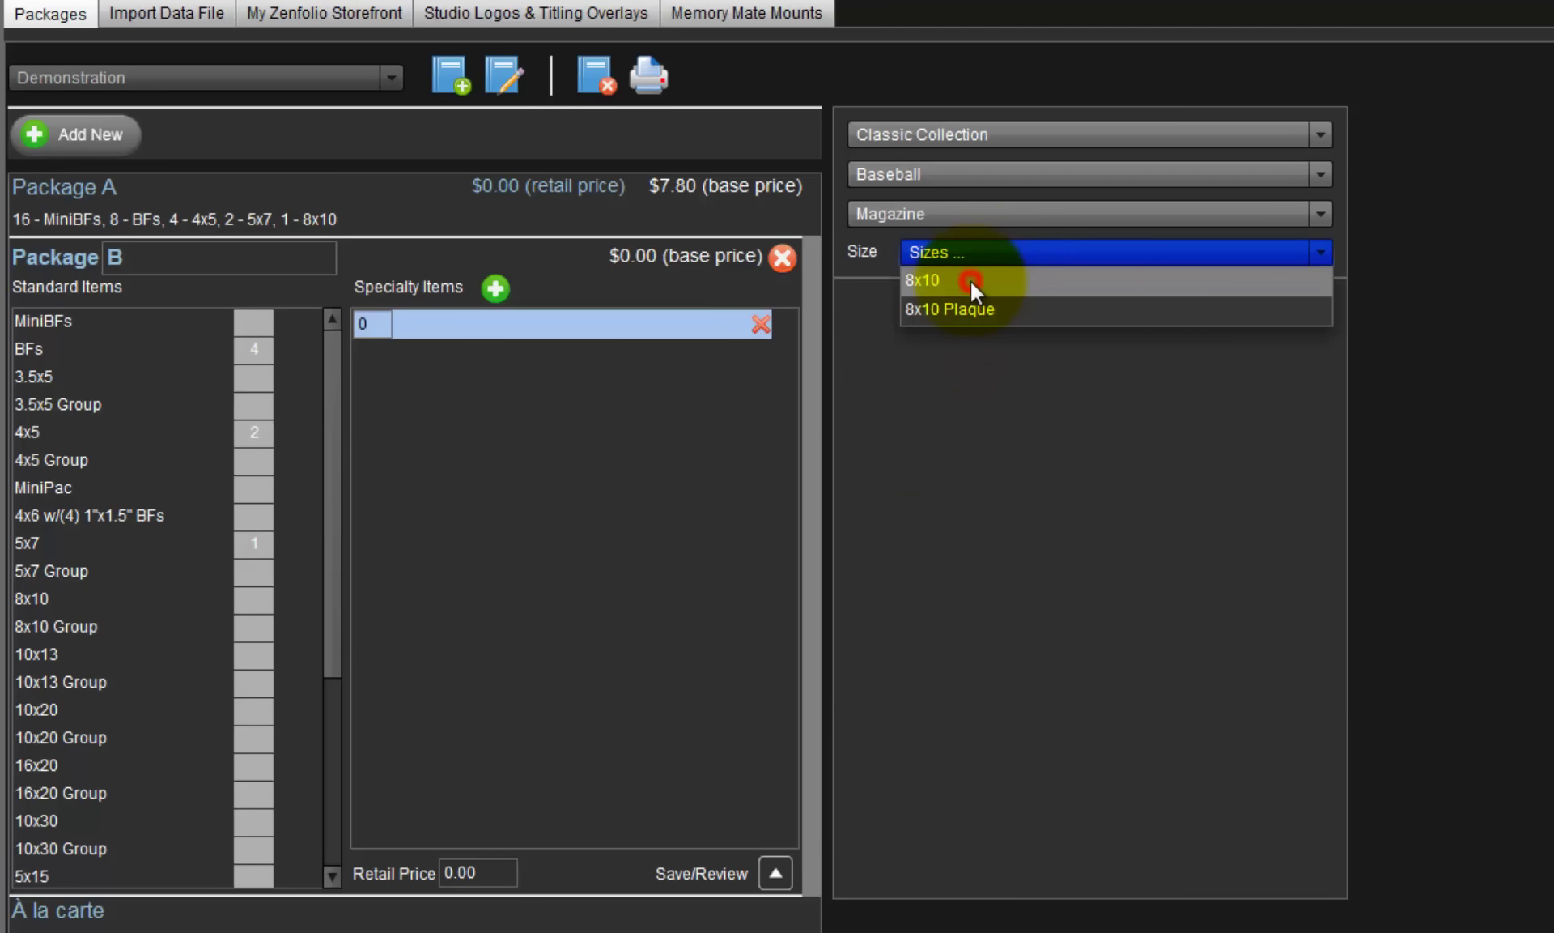
left_click(972, 282)
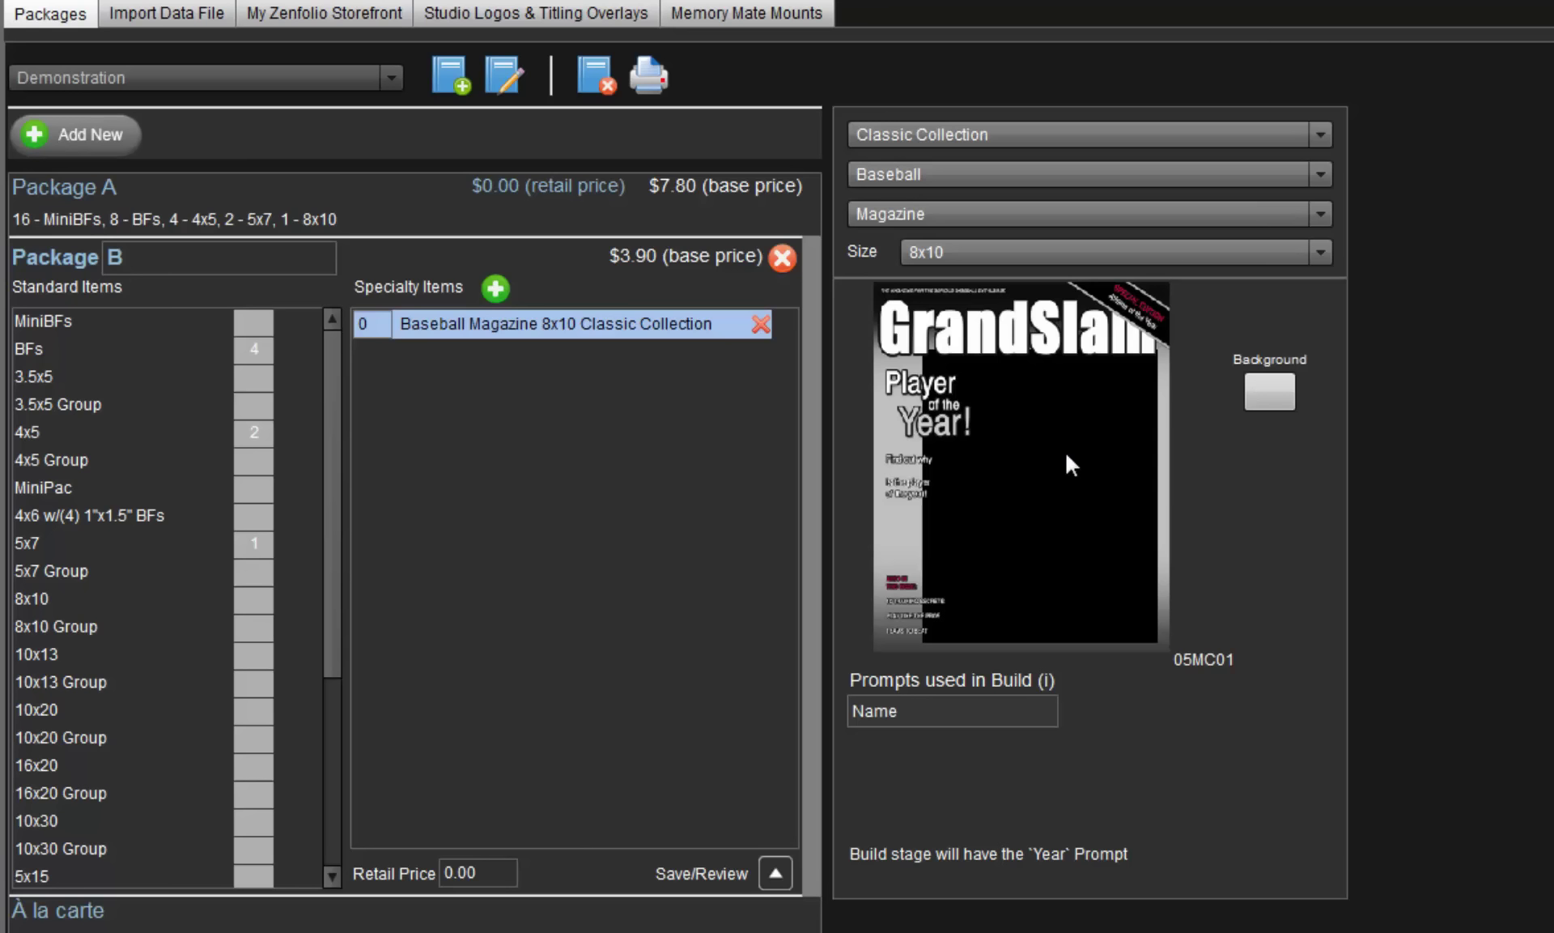
Step: Set the Baseball Magazine's background to the blue swatch 0000FF
left_click(932, 480)
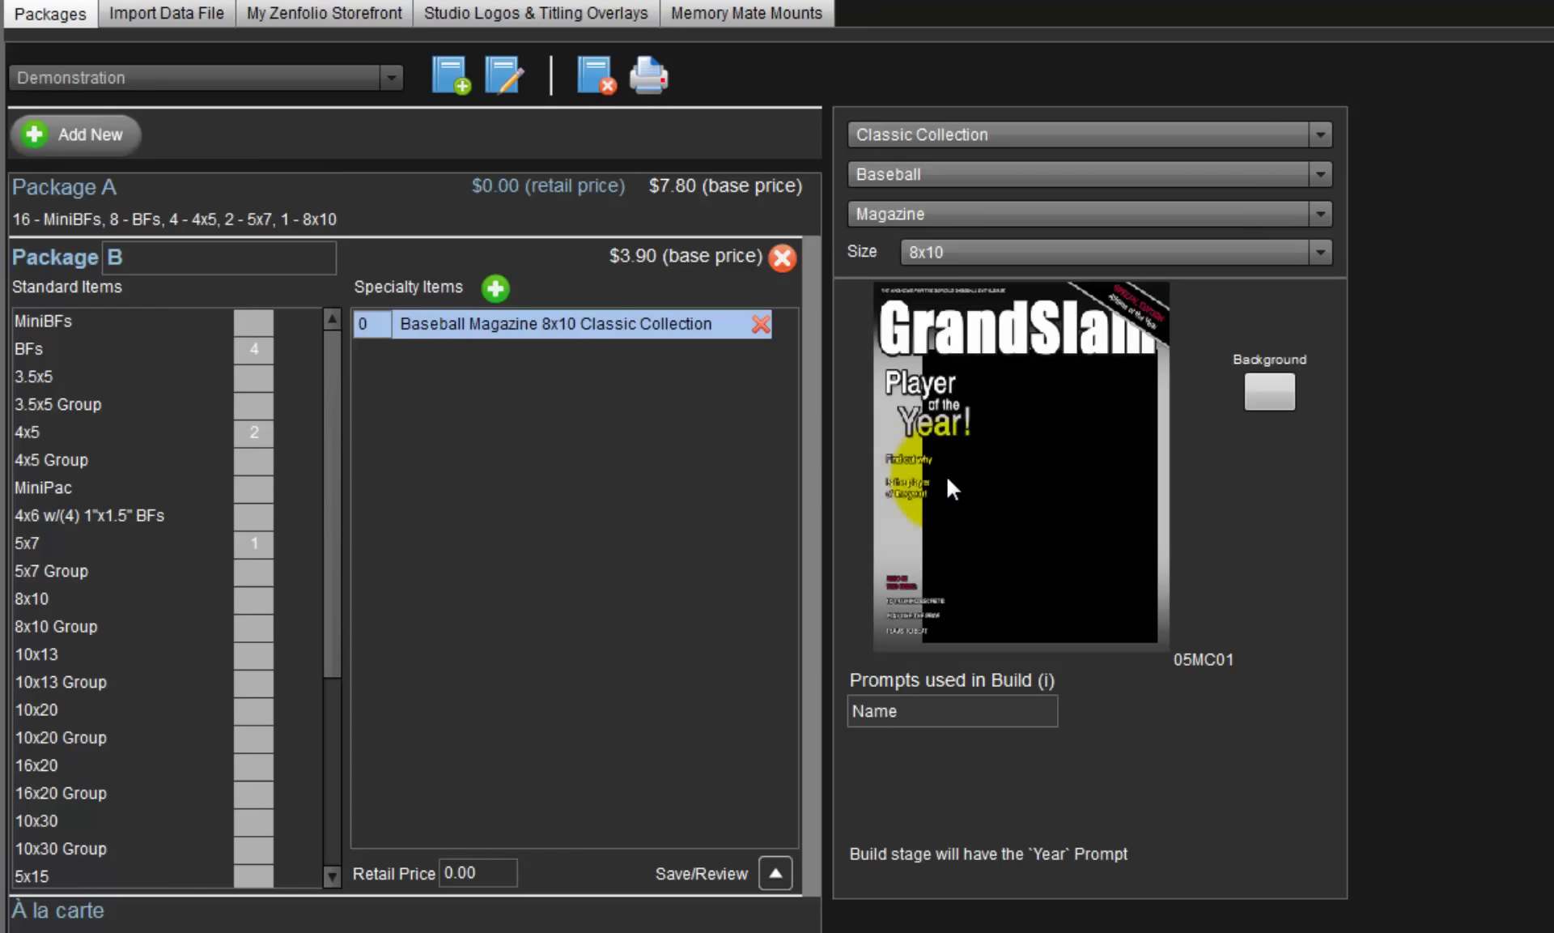
left_click(1260, 421)
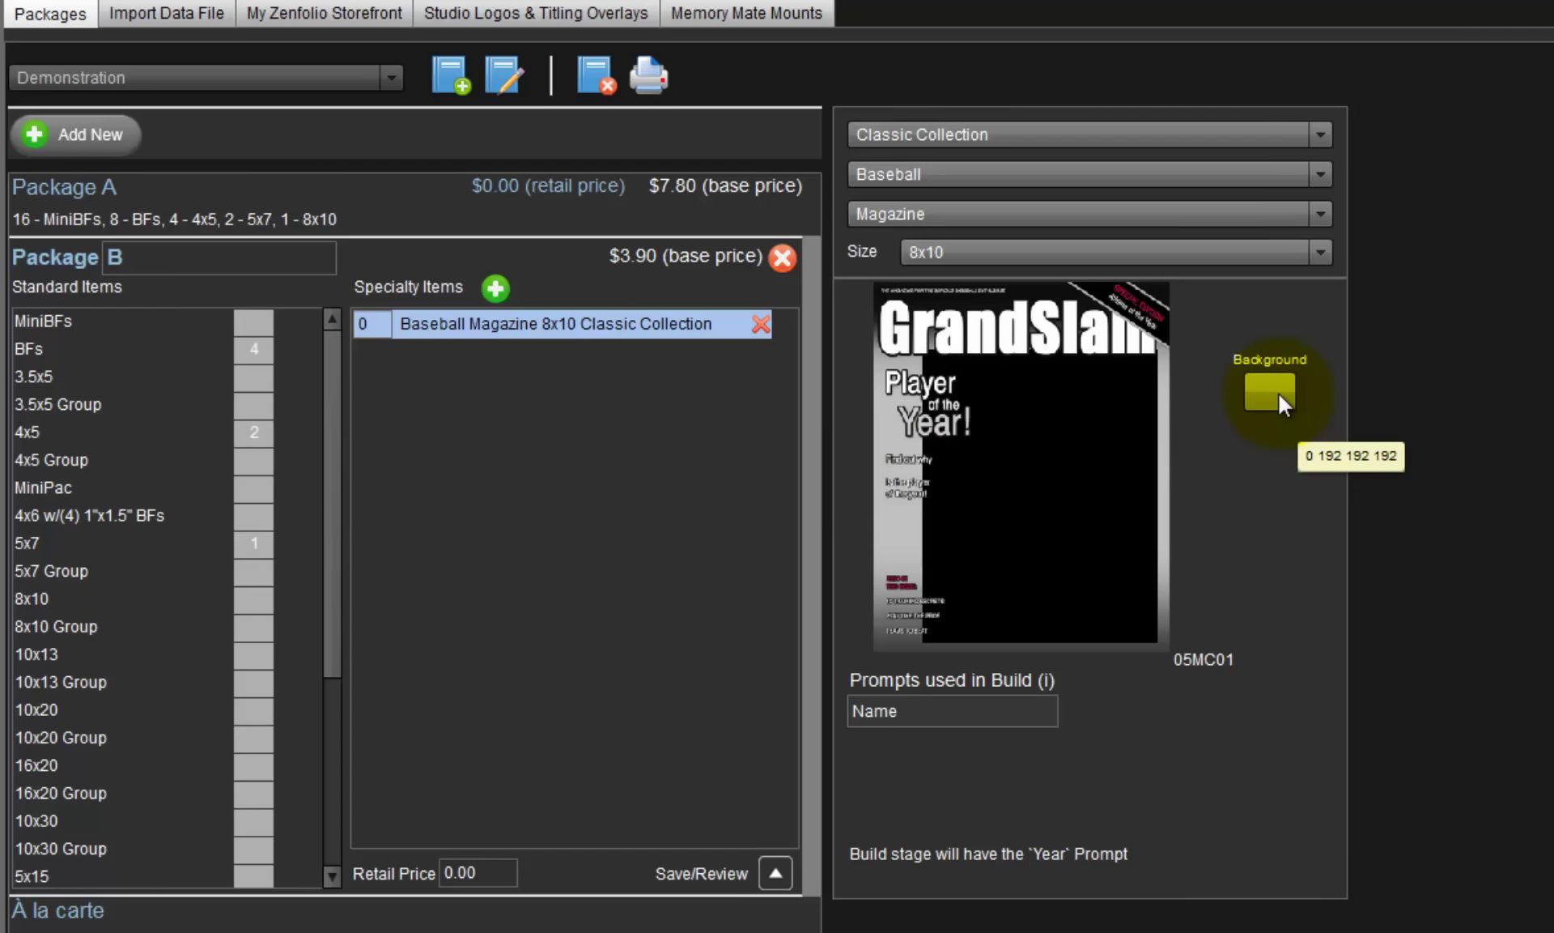
right_click(1277, 391)
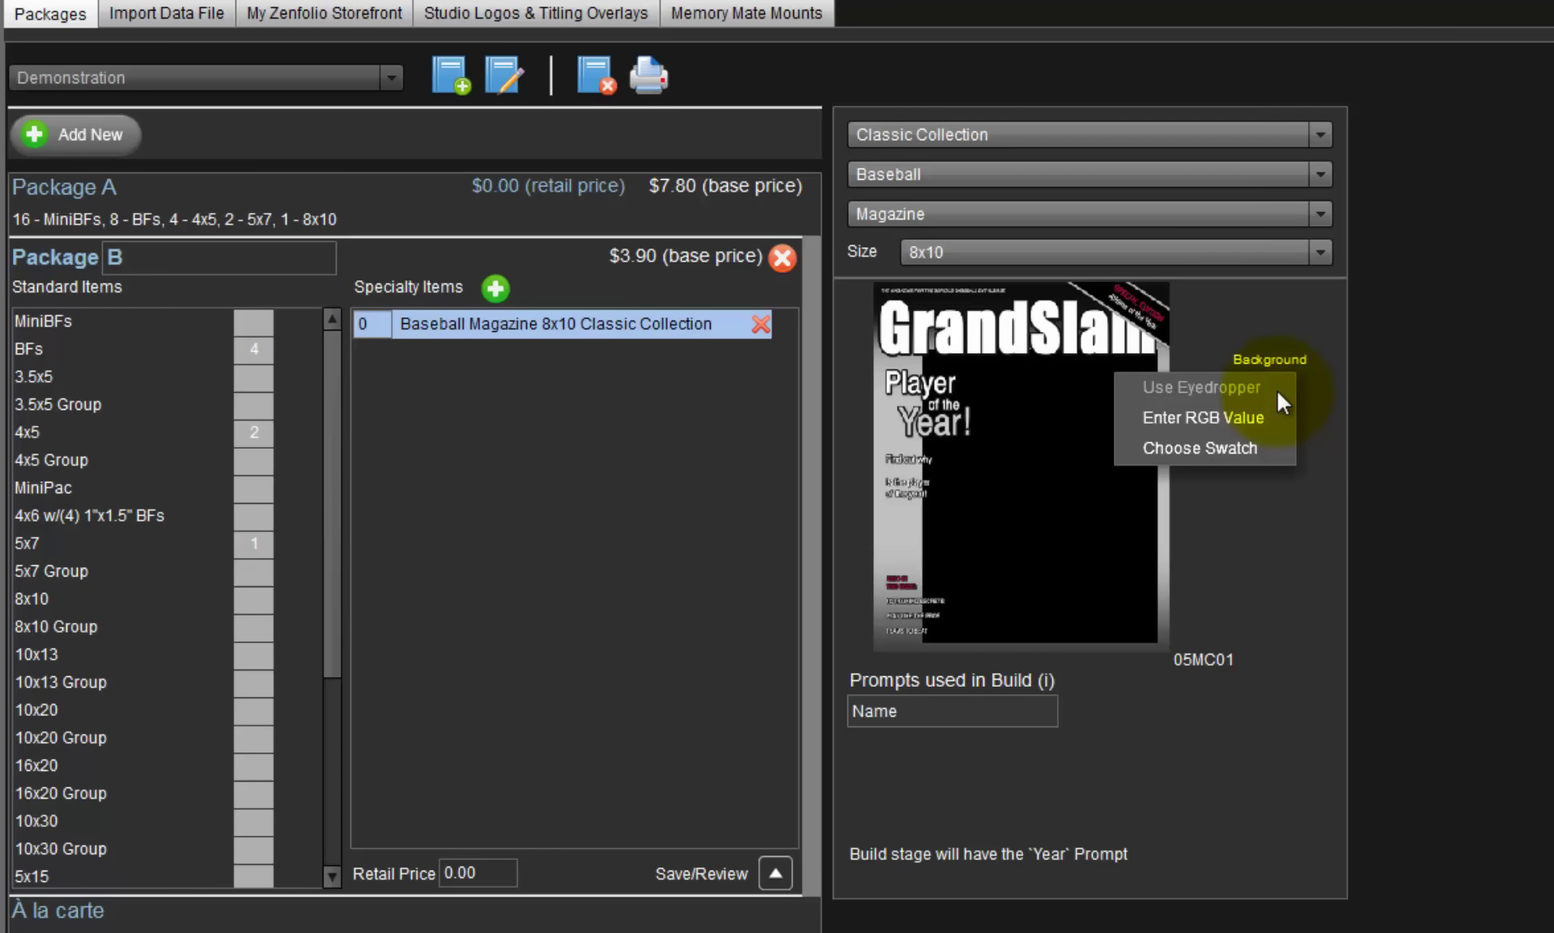
left_click(1247, 447)
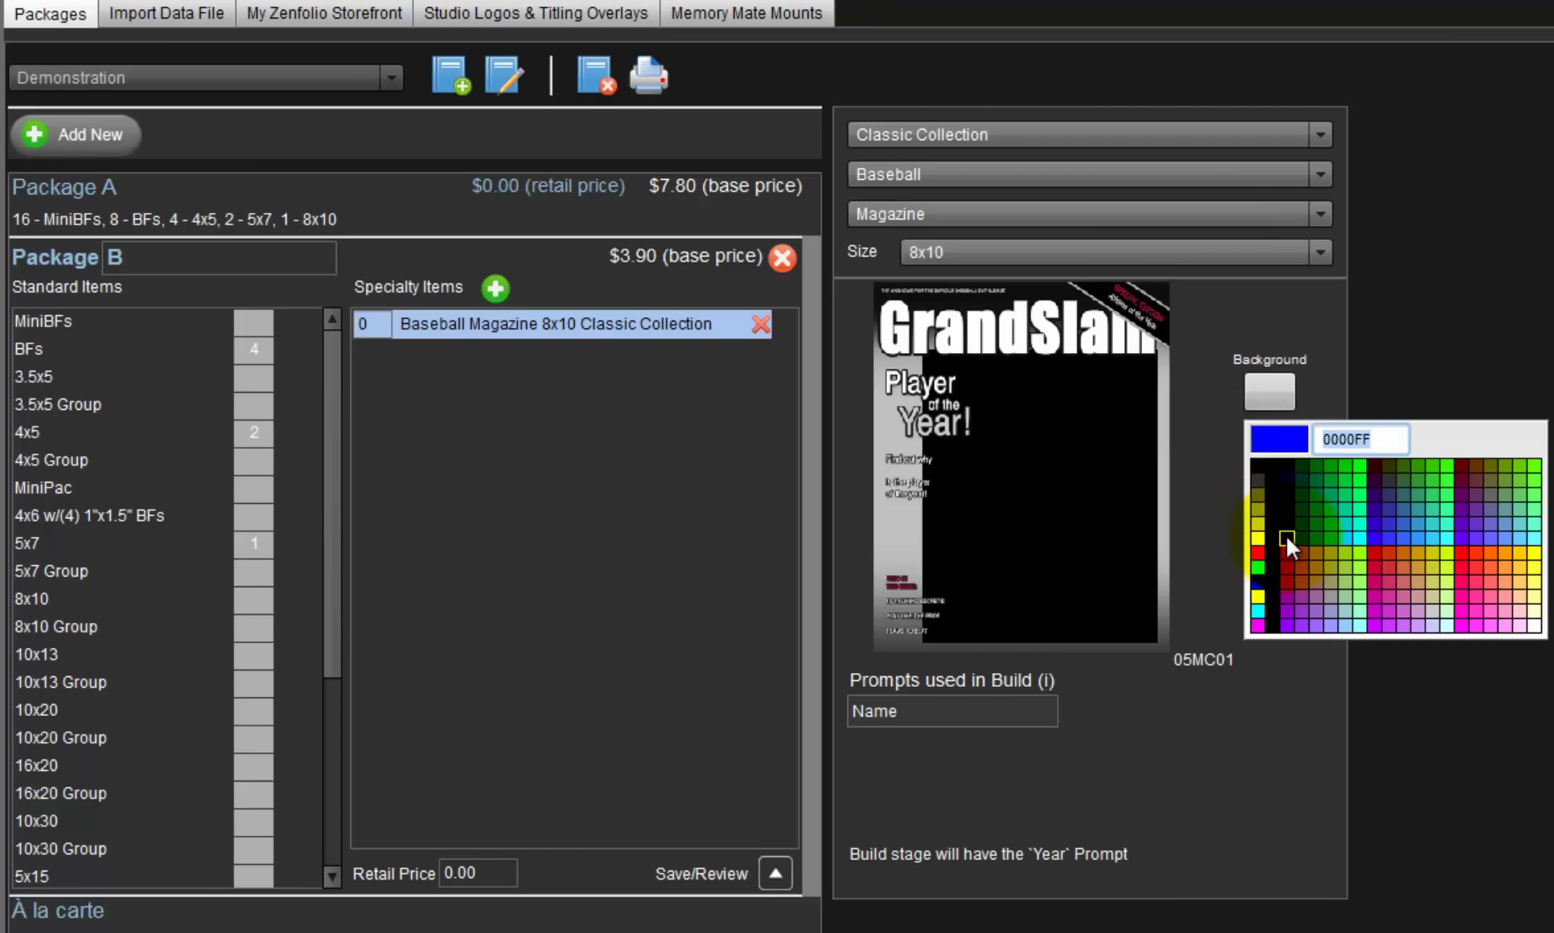
left_click(1286, 538)
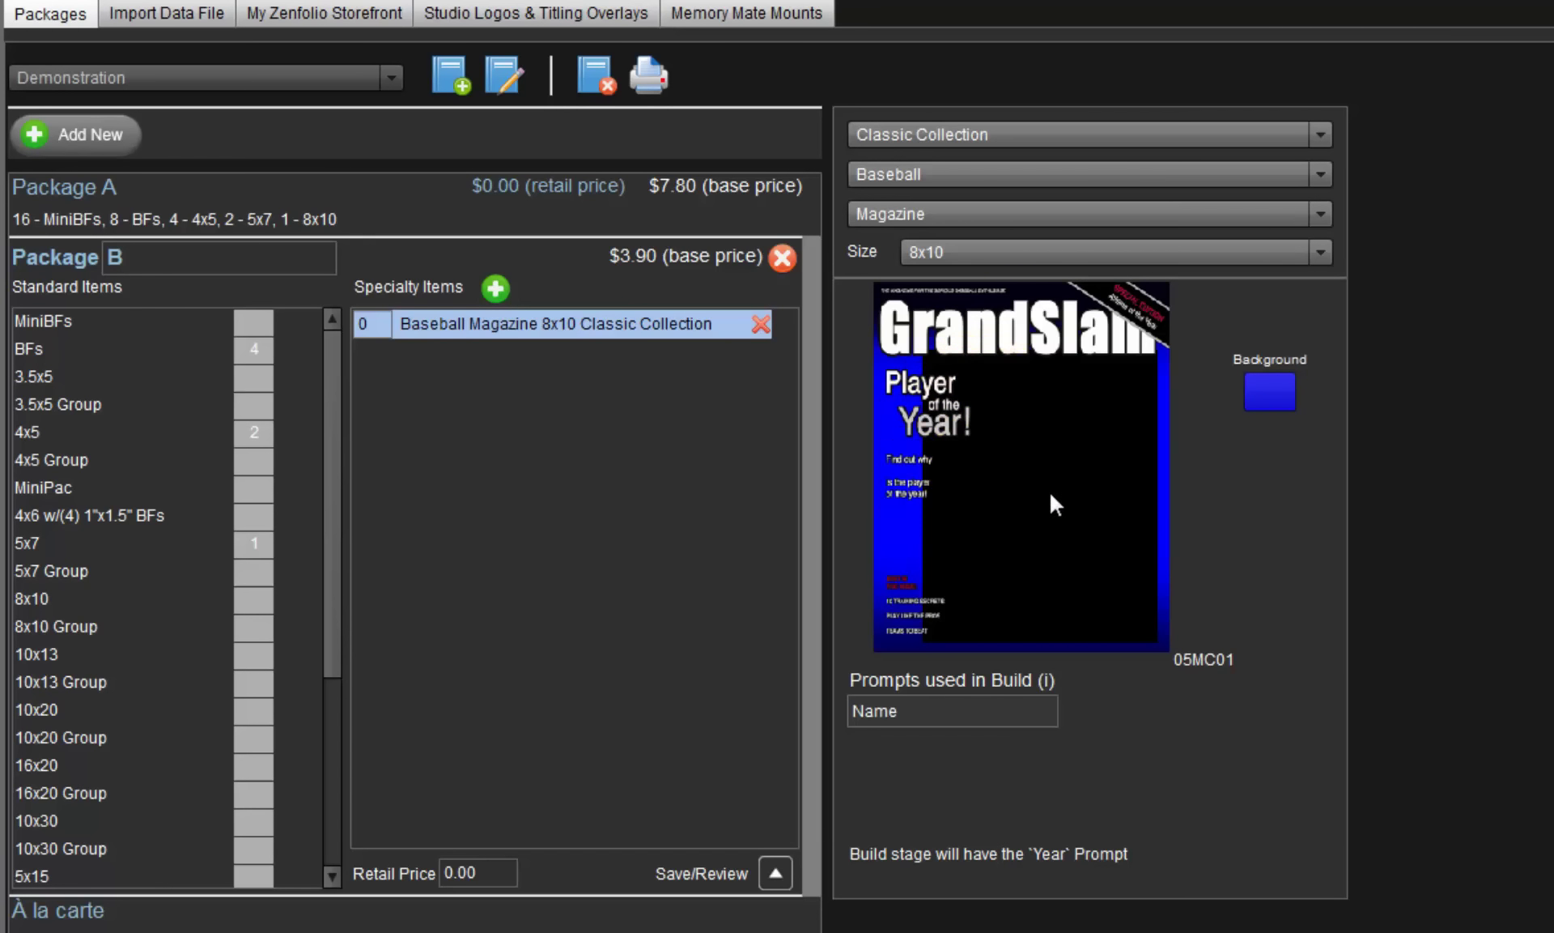
Step: Add an 8x10 Baseball Memory Mate from the Classic Collection as Package B's second specialty item
left_click(496, 288)
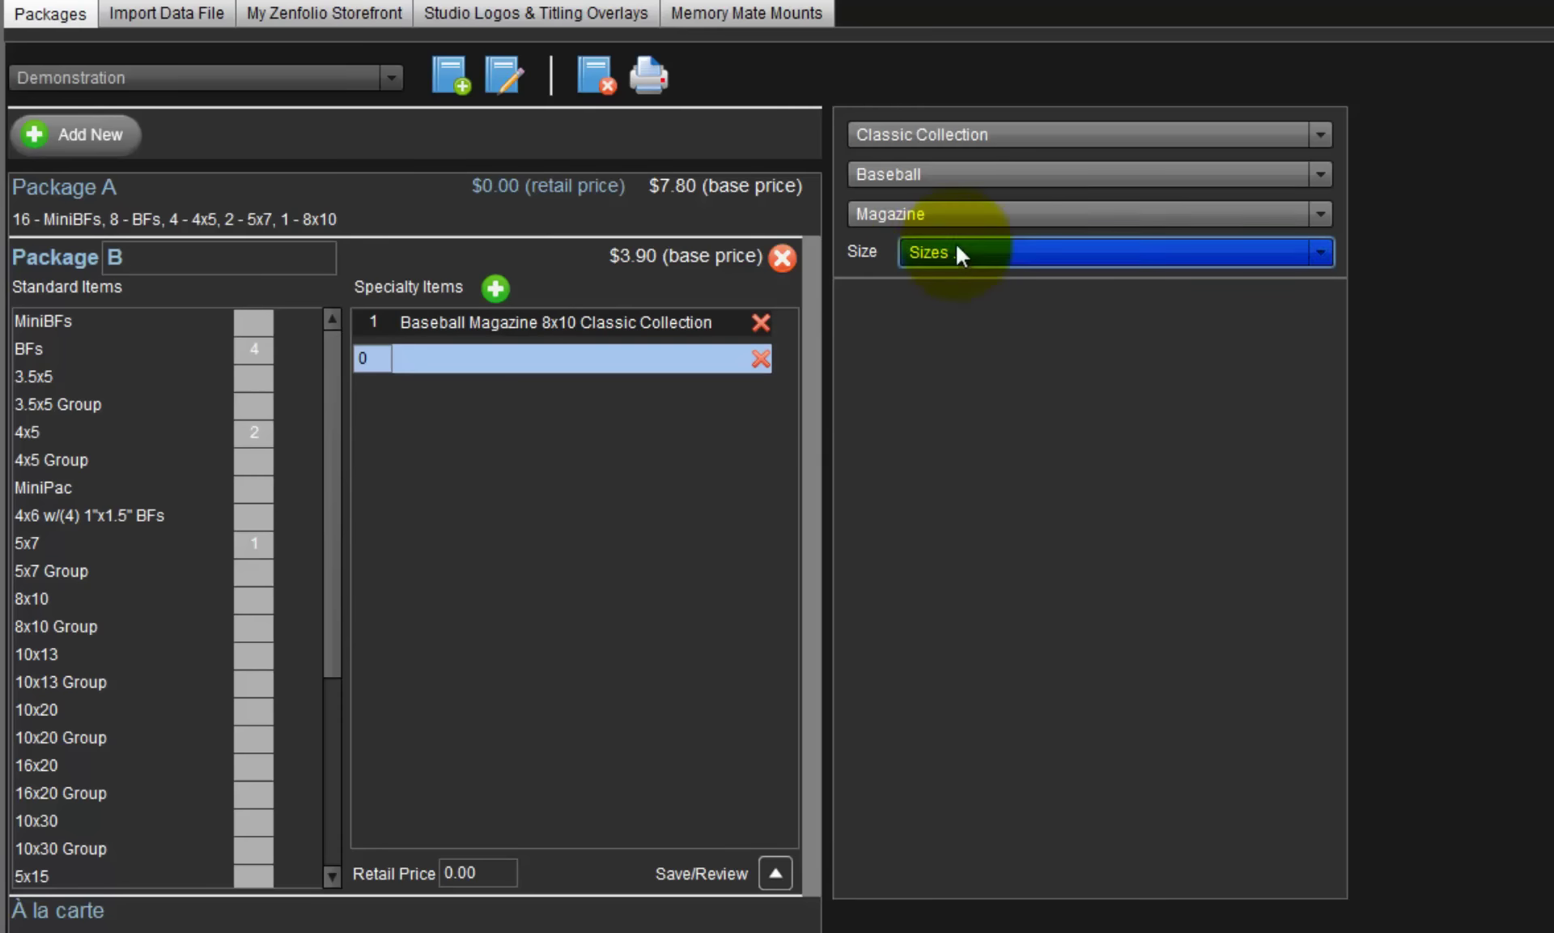
left_click(1010, 214)
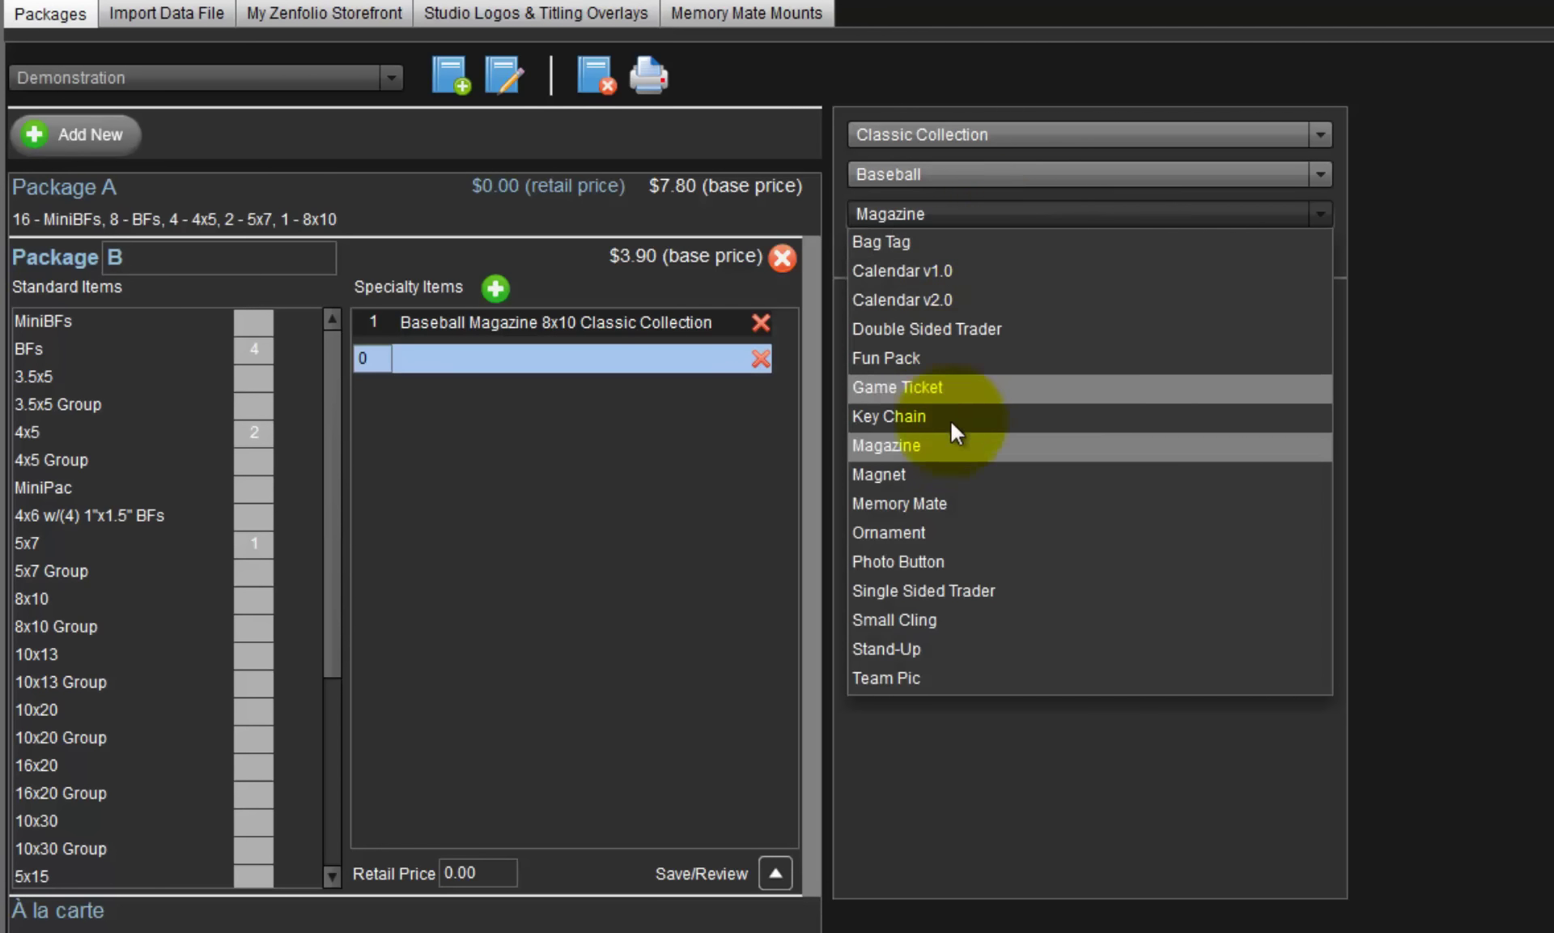
left_click(943, 500)
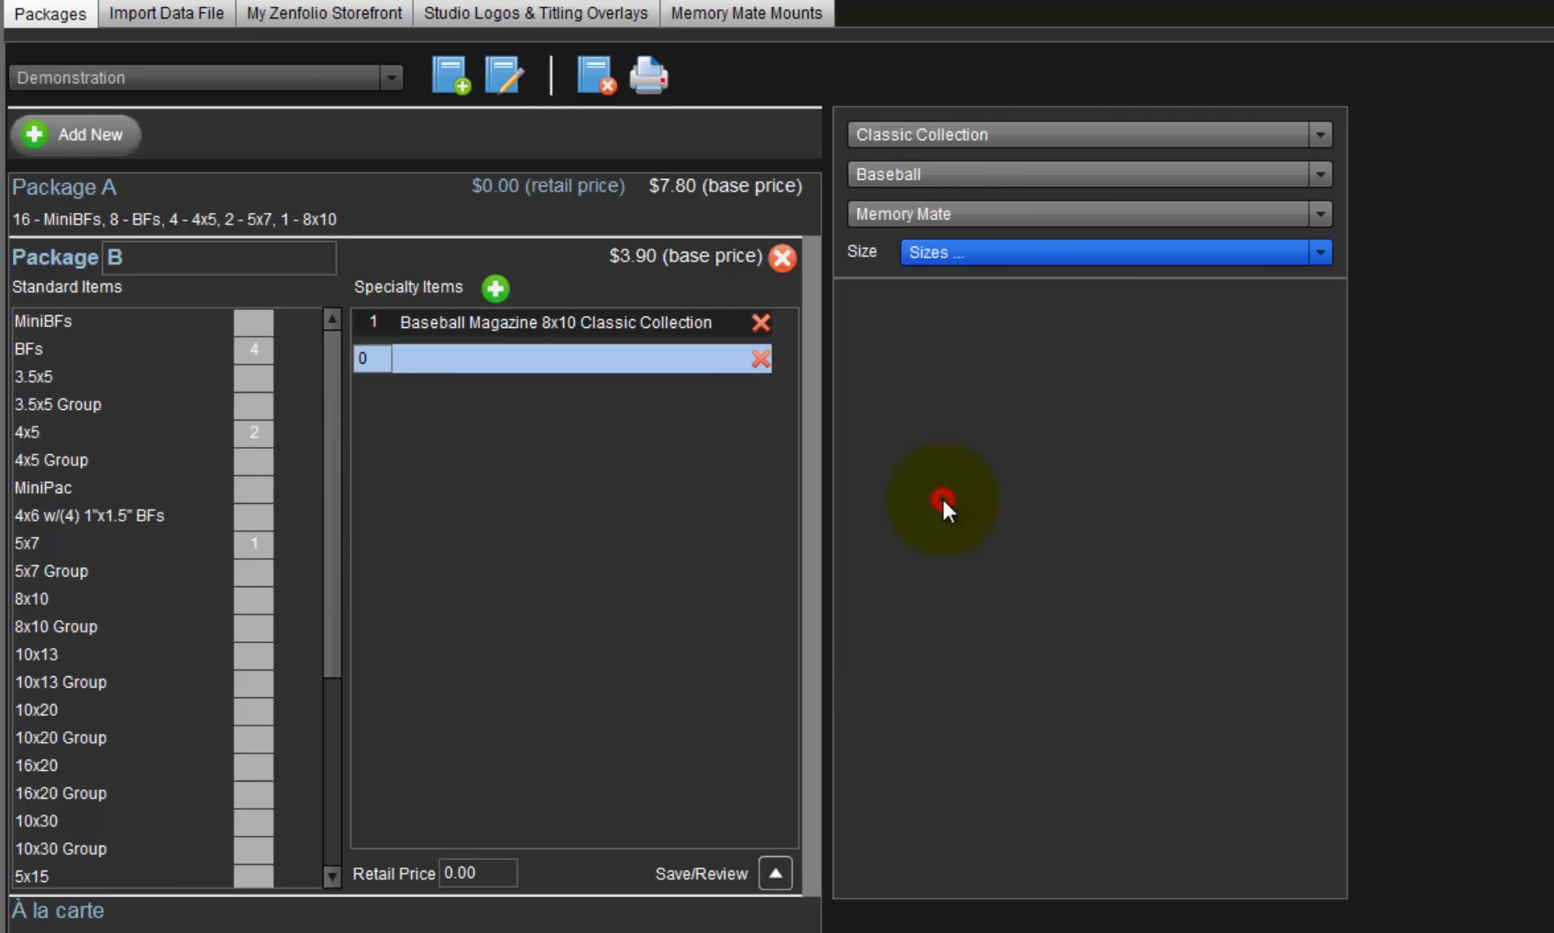
left_click(994, 252)
left_click(969, 283)
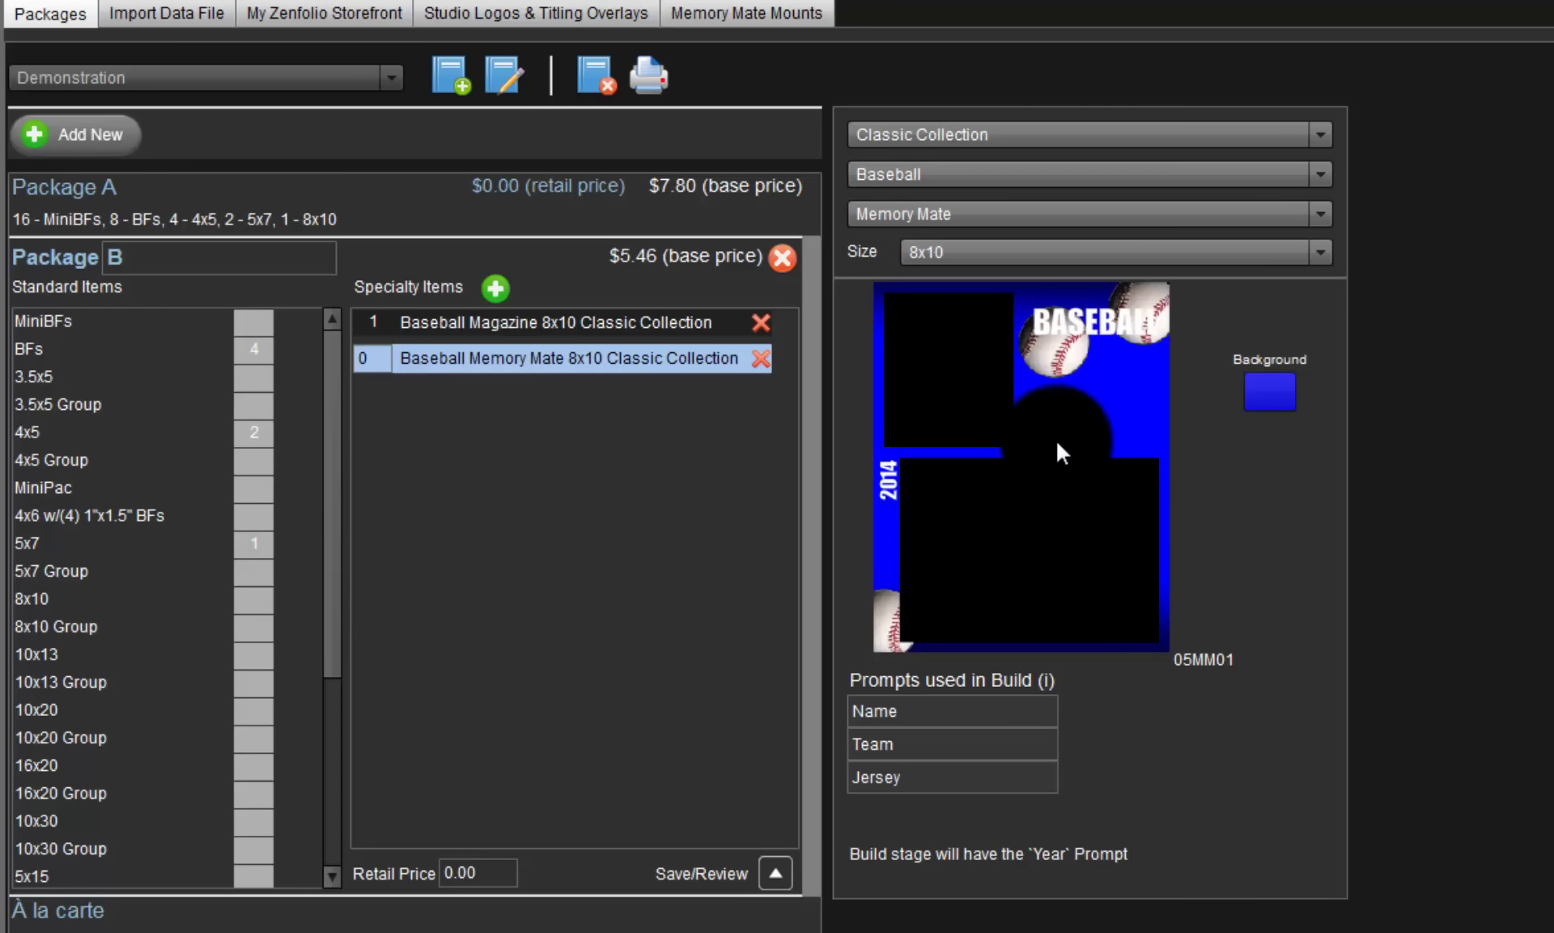
Step: Set the Memory Mate's background to a bright green swatch and compare the previews of the two specialty items
left_click(1277, 389)
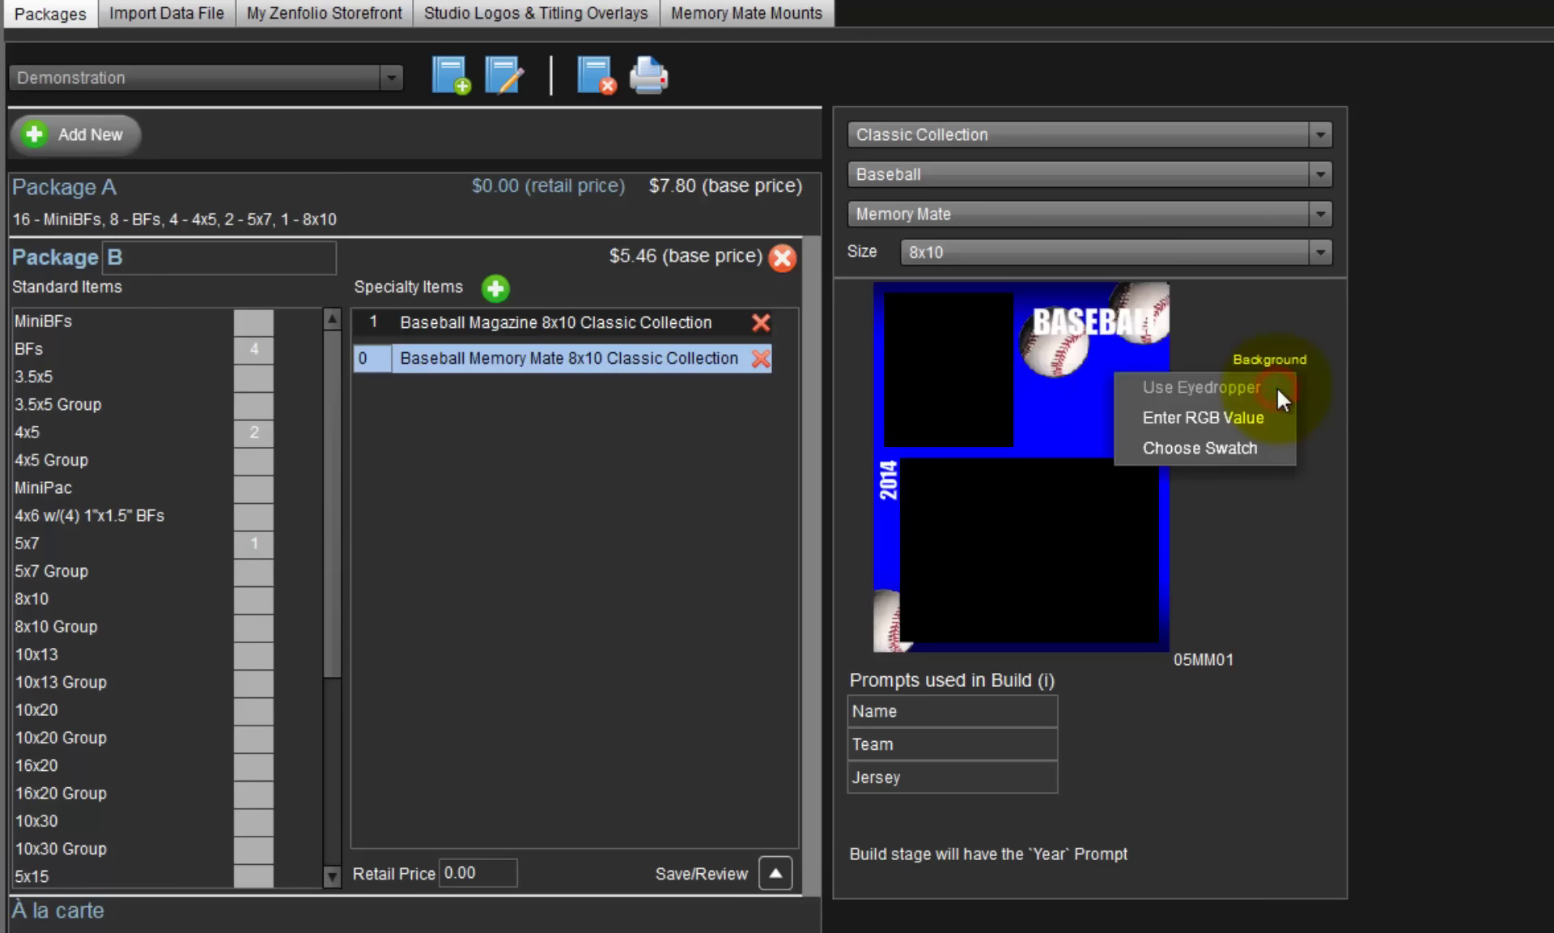
left_click(1236, 455)
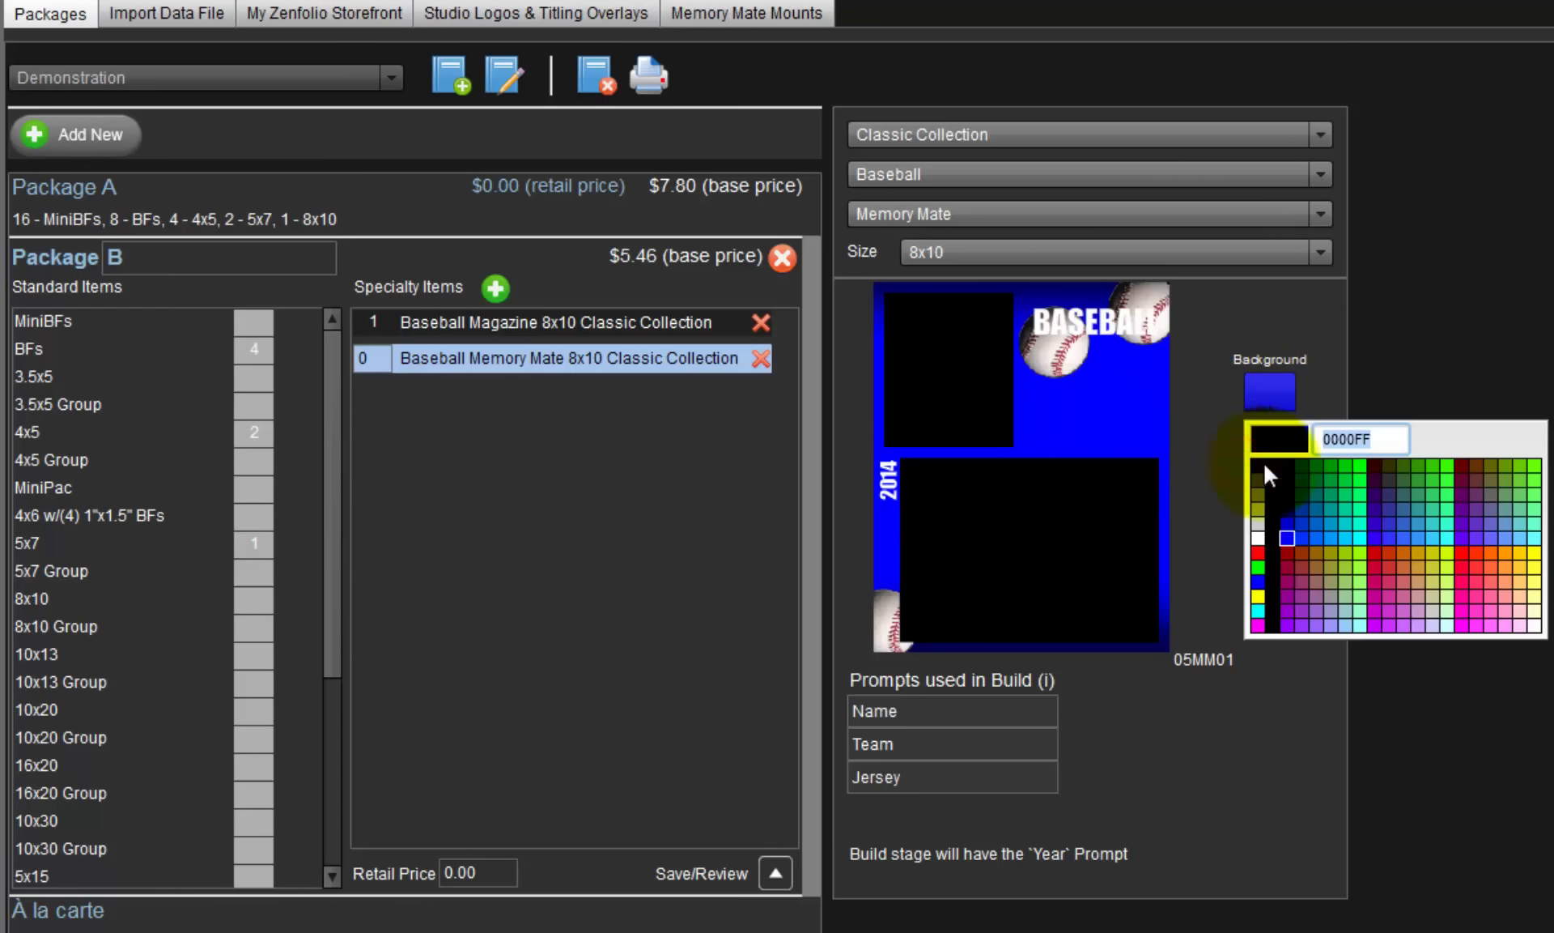
left_click(1361, 467)
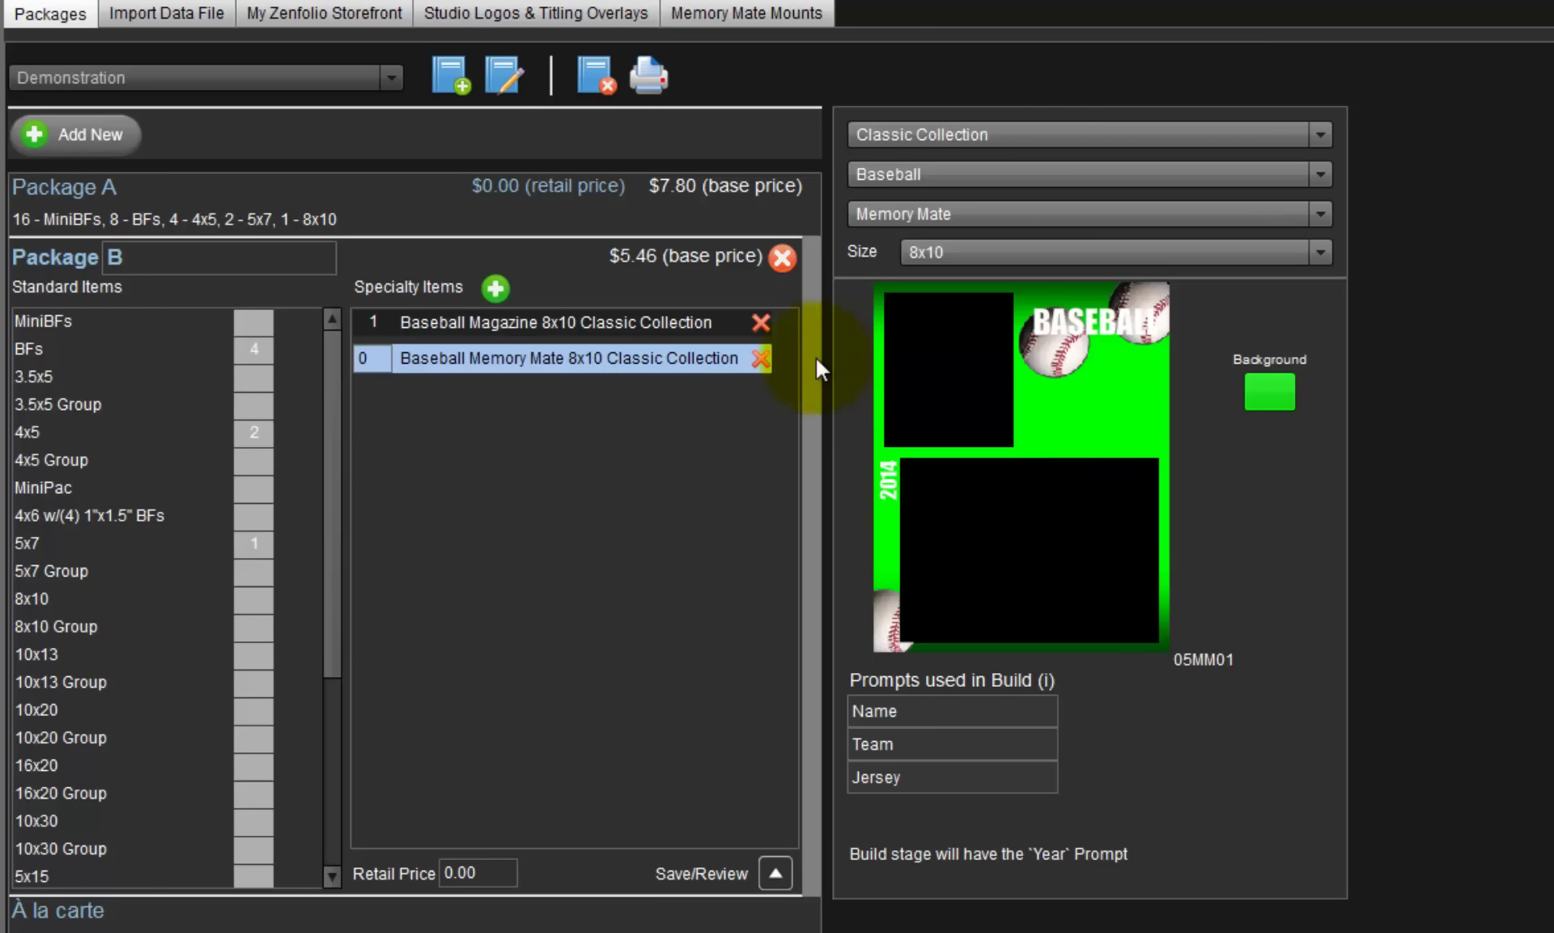
left_click(648, 319)
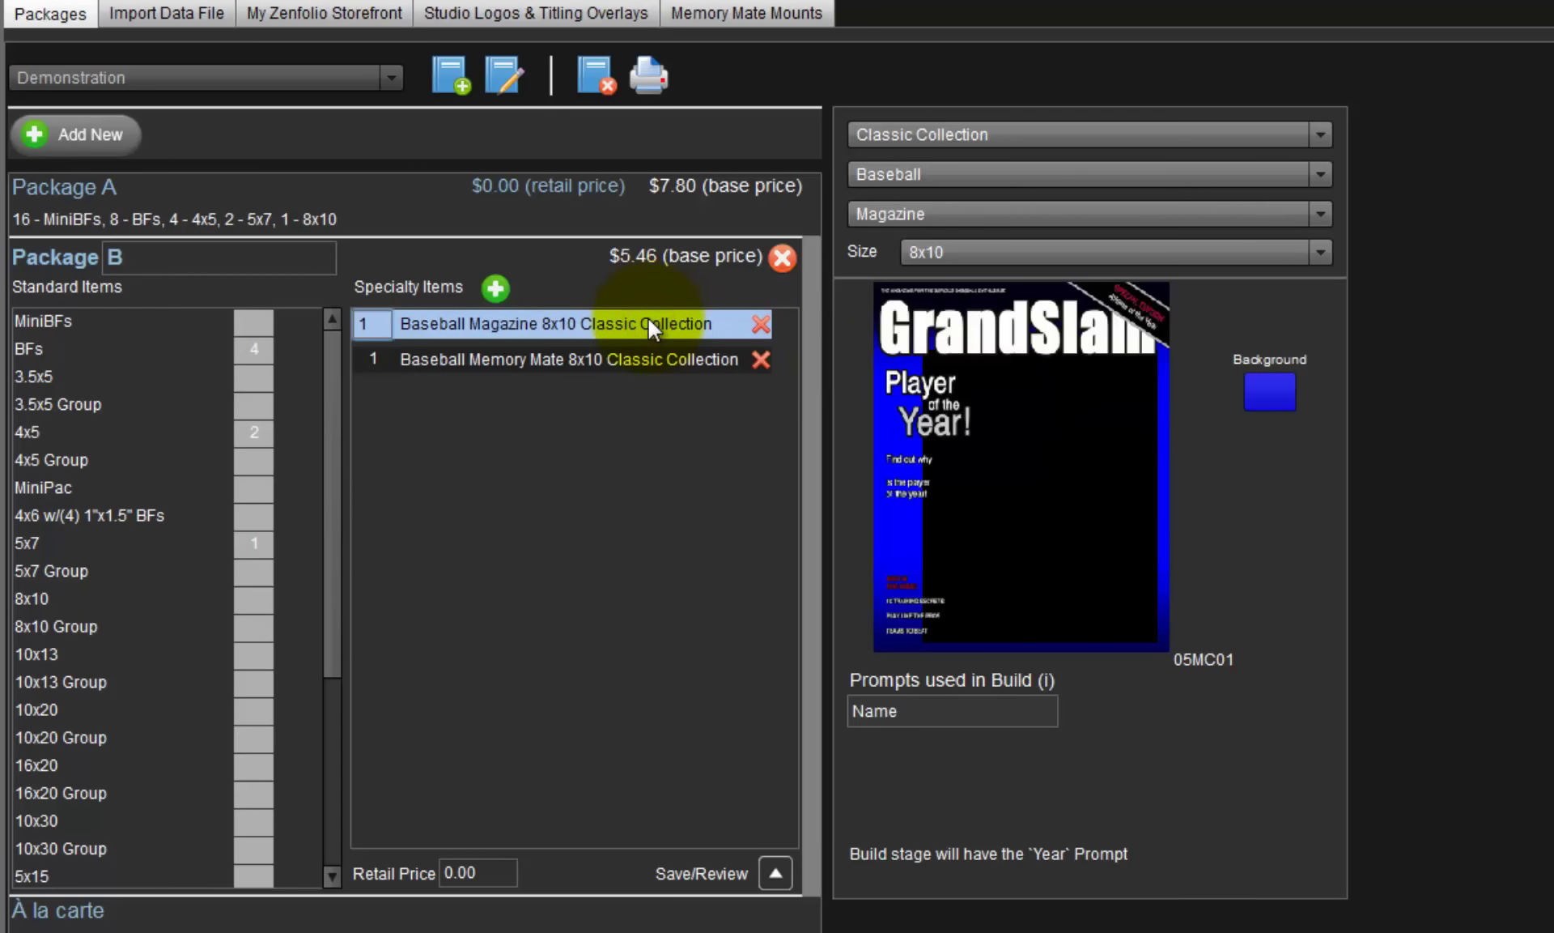
left_click(691, 365)
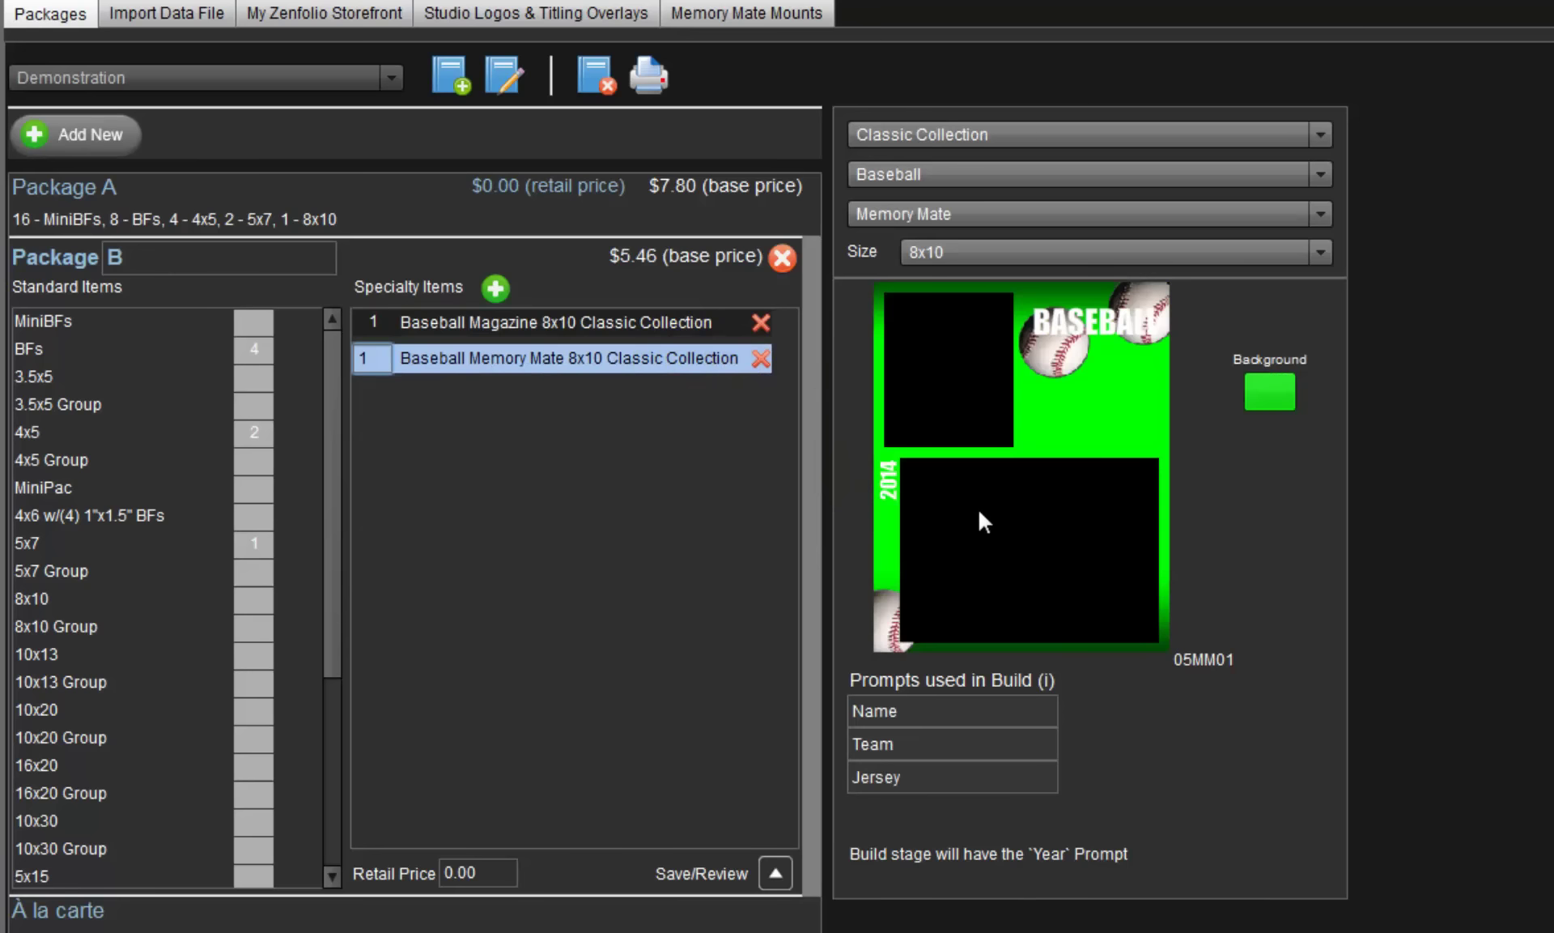
Step: Add a Baseball Double Sided Trader from the Classic Collection as Package B's third specialty item
left_click(494, 289)
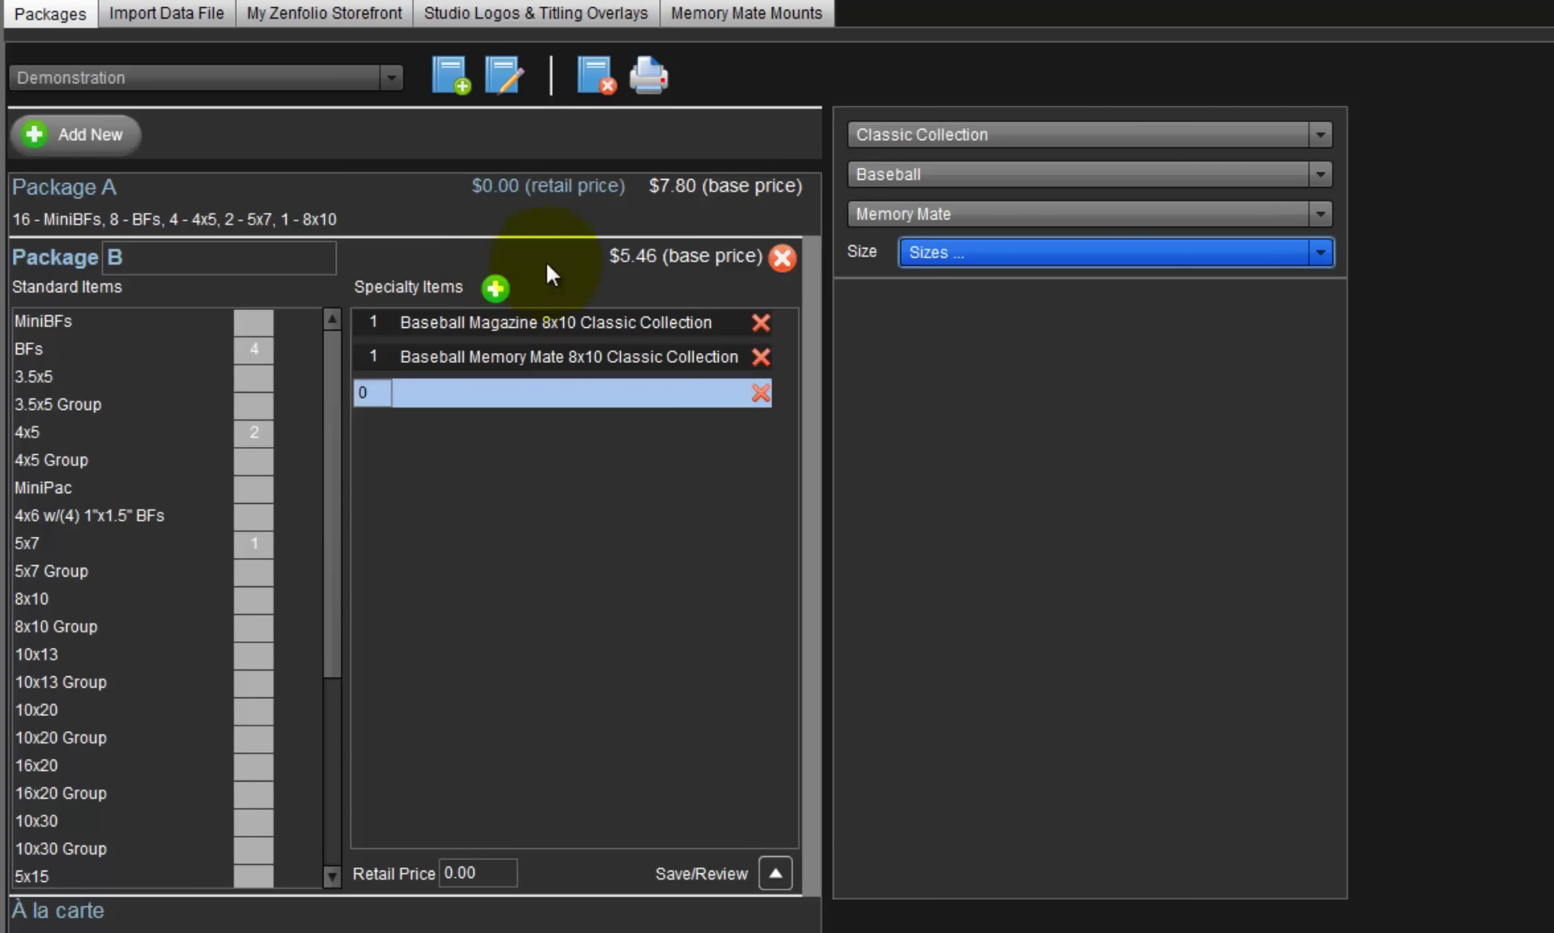
left_click(876, 214)
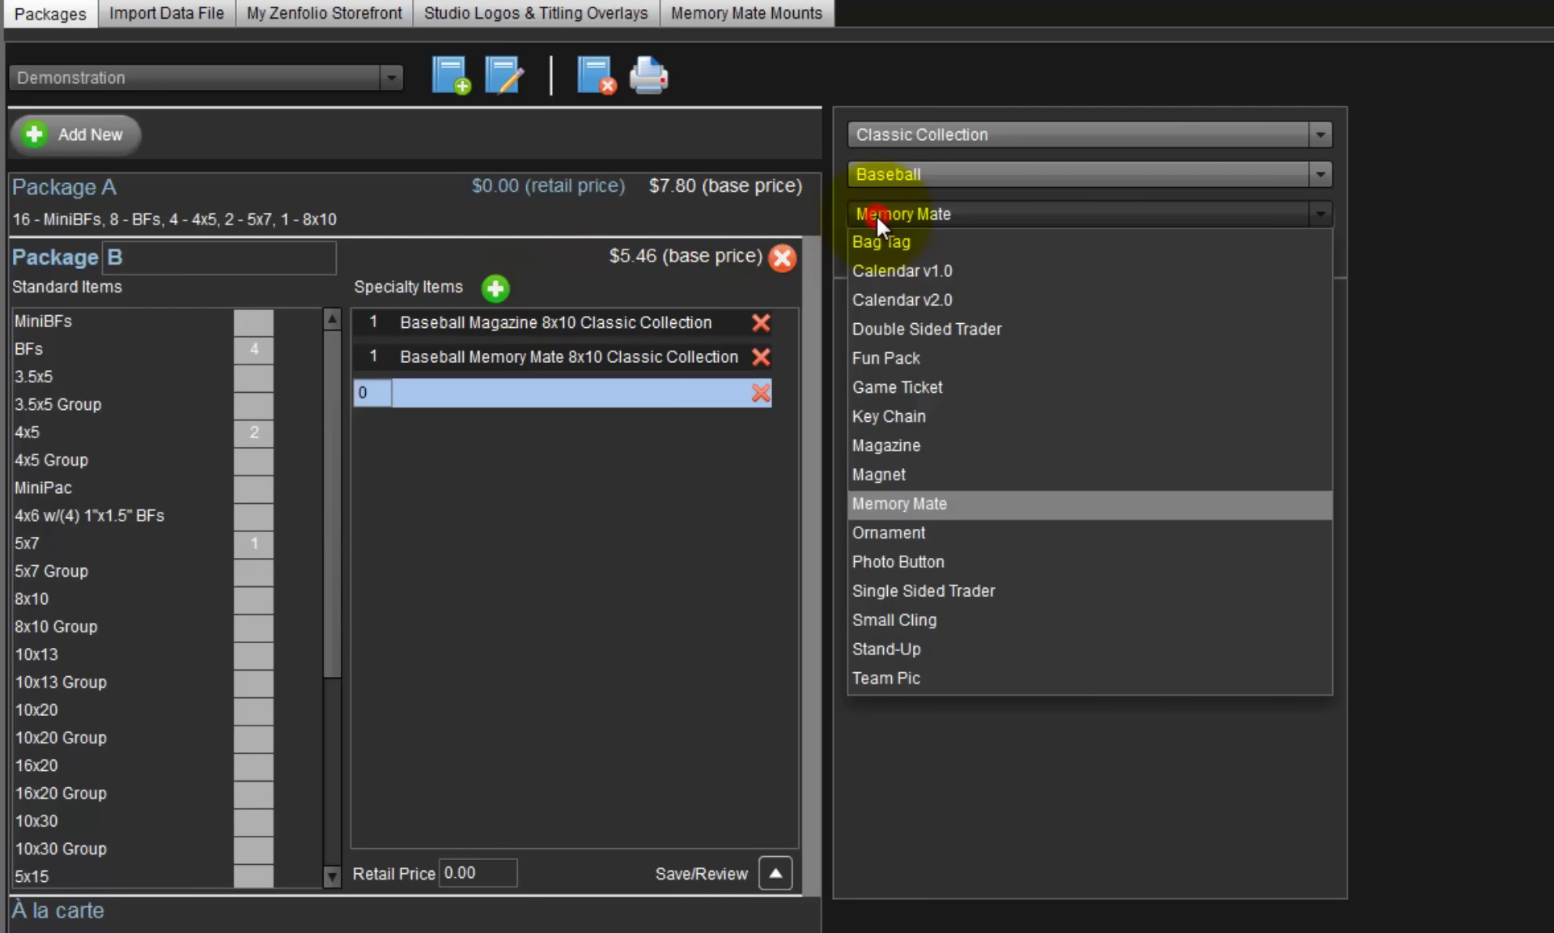
left_click(944, 330)
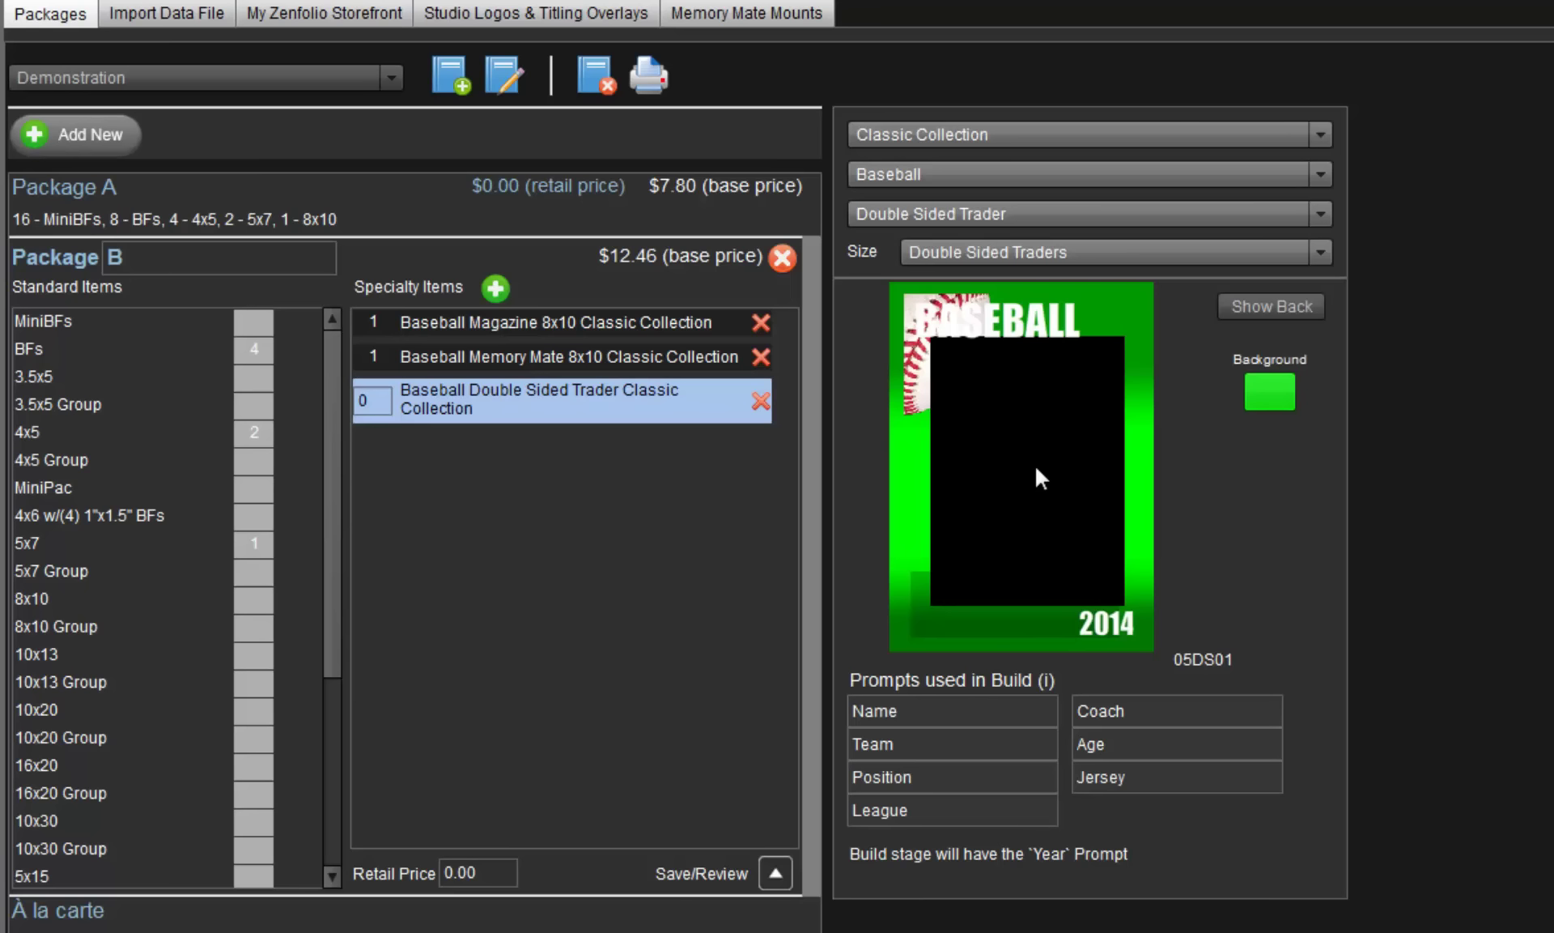
Step: Change the third specialty item to the Baseball Double Sided Trader from the Flex Collection
left_click(1082, 136)
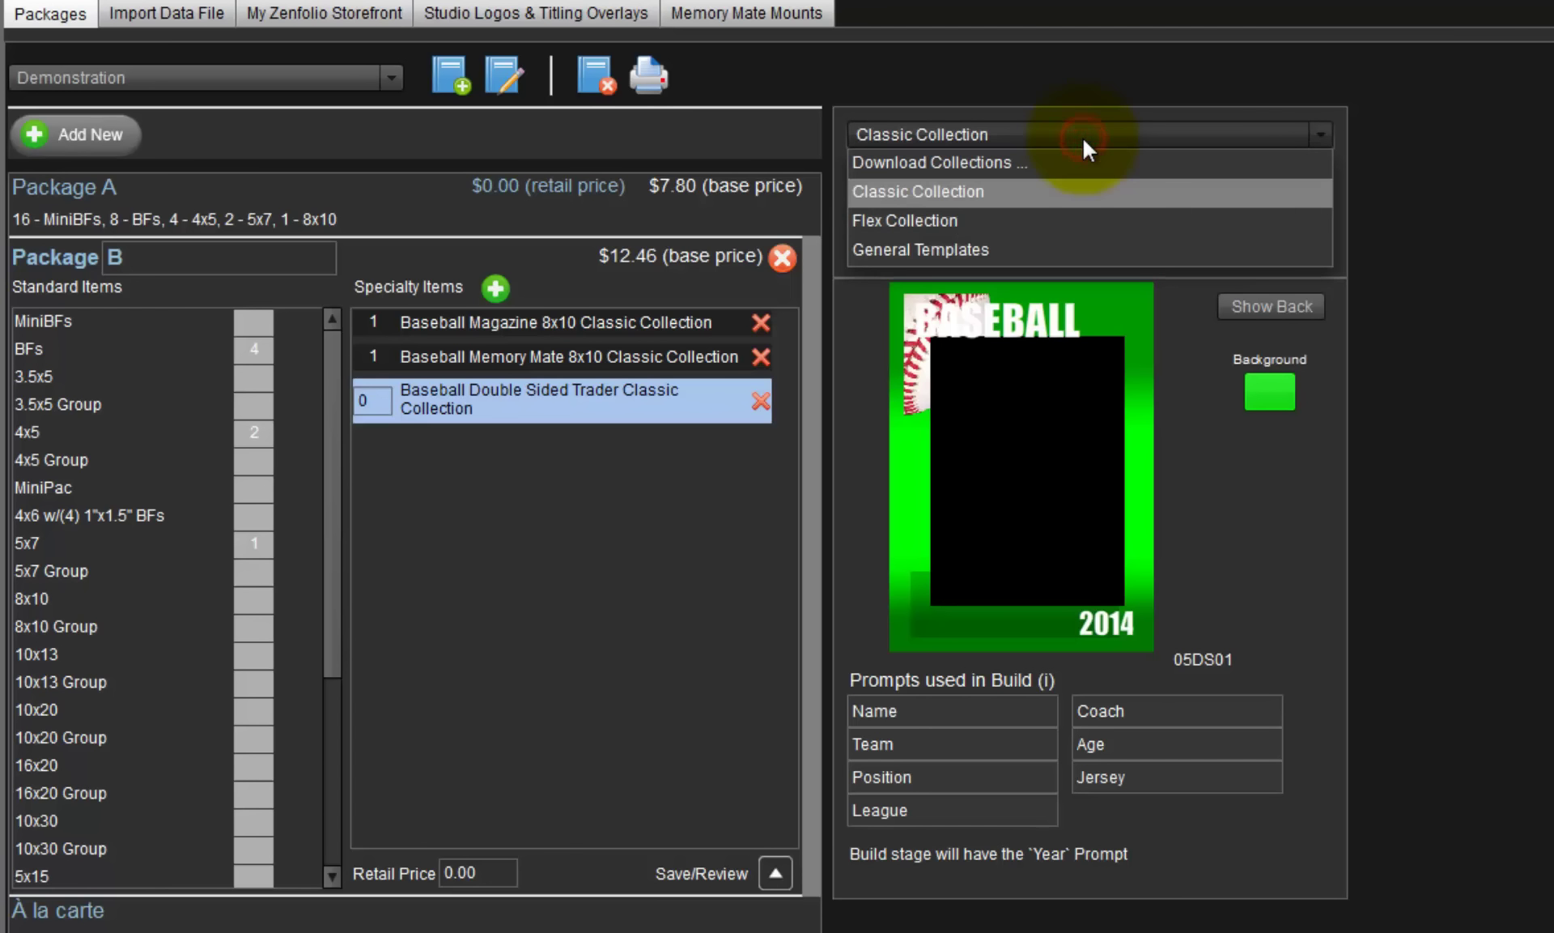
left_click(954, 219)
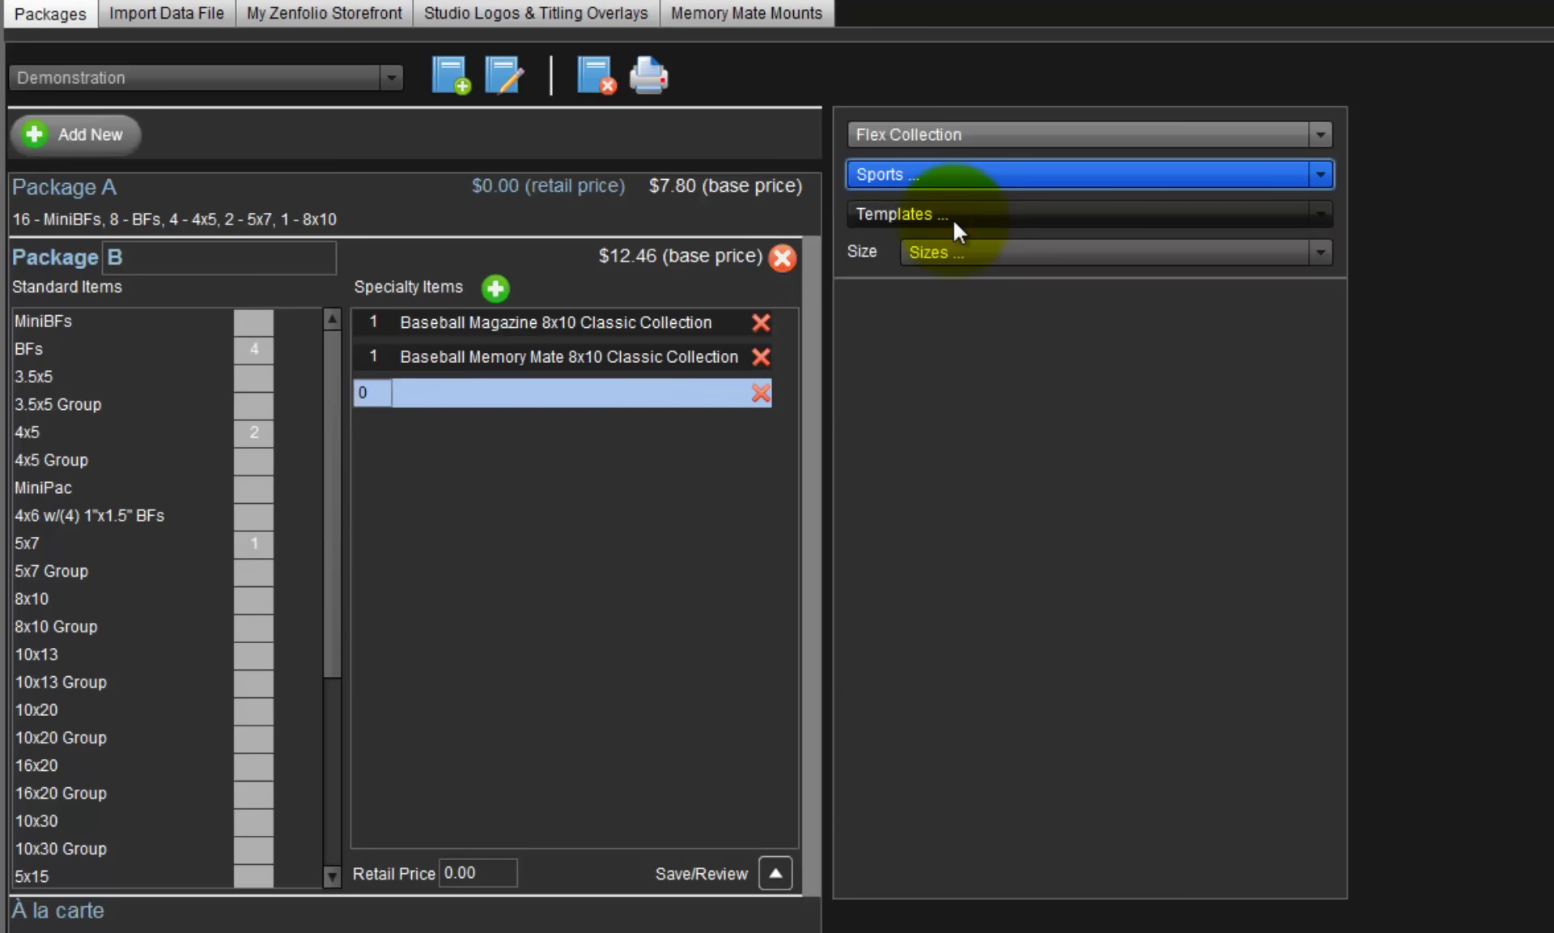
left_click(1007, 175)
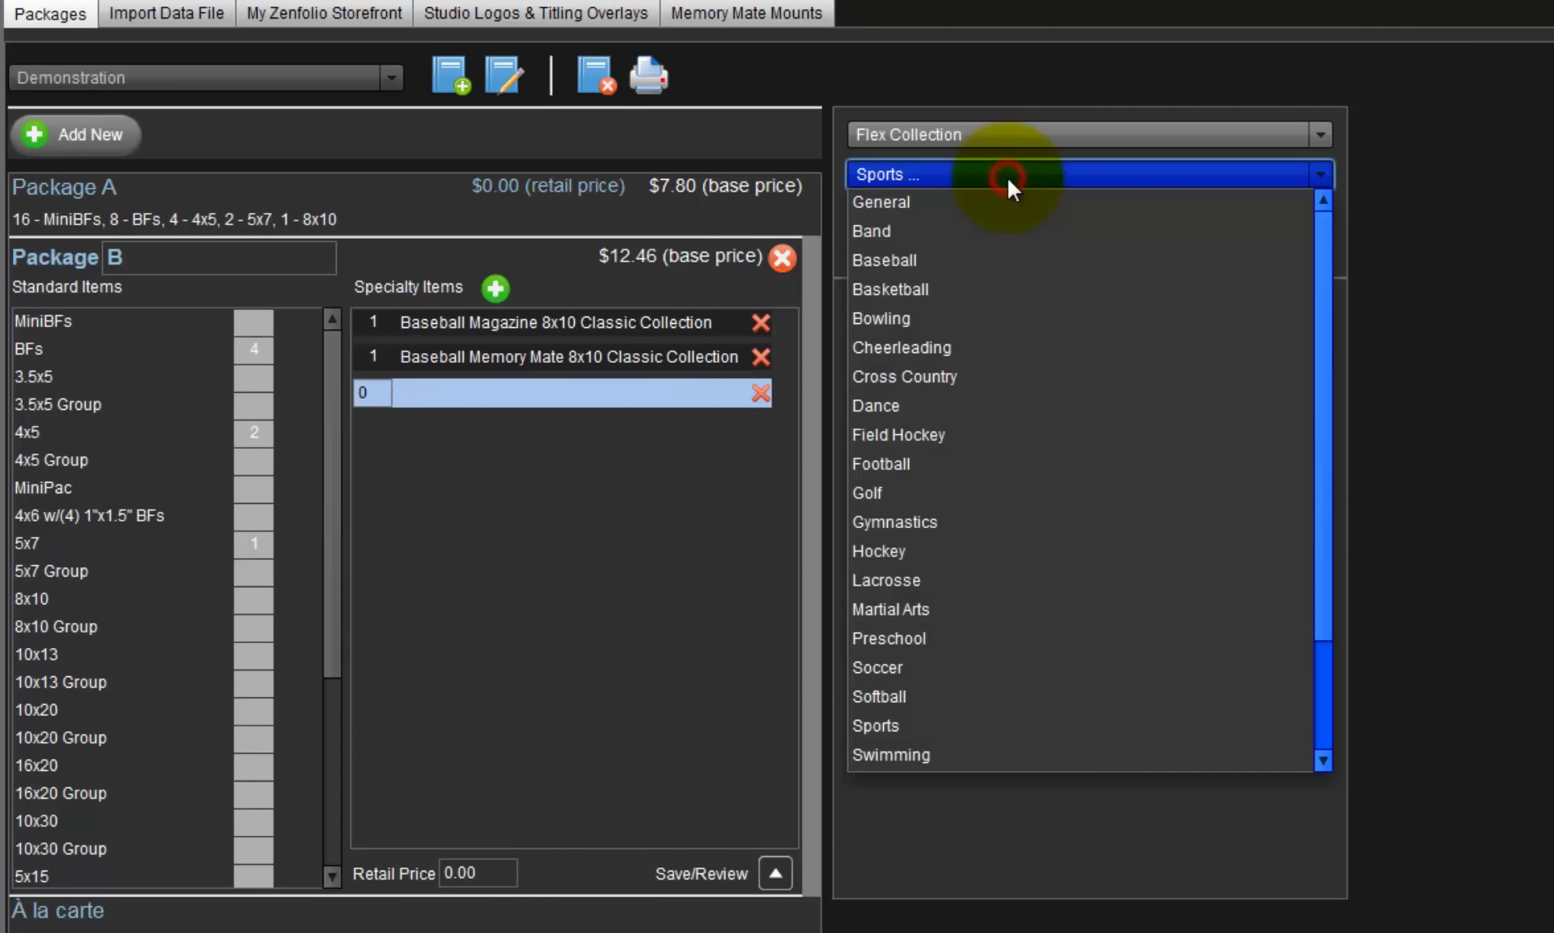
left_click(922, 258)
left_click(947, 214)
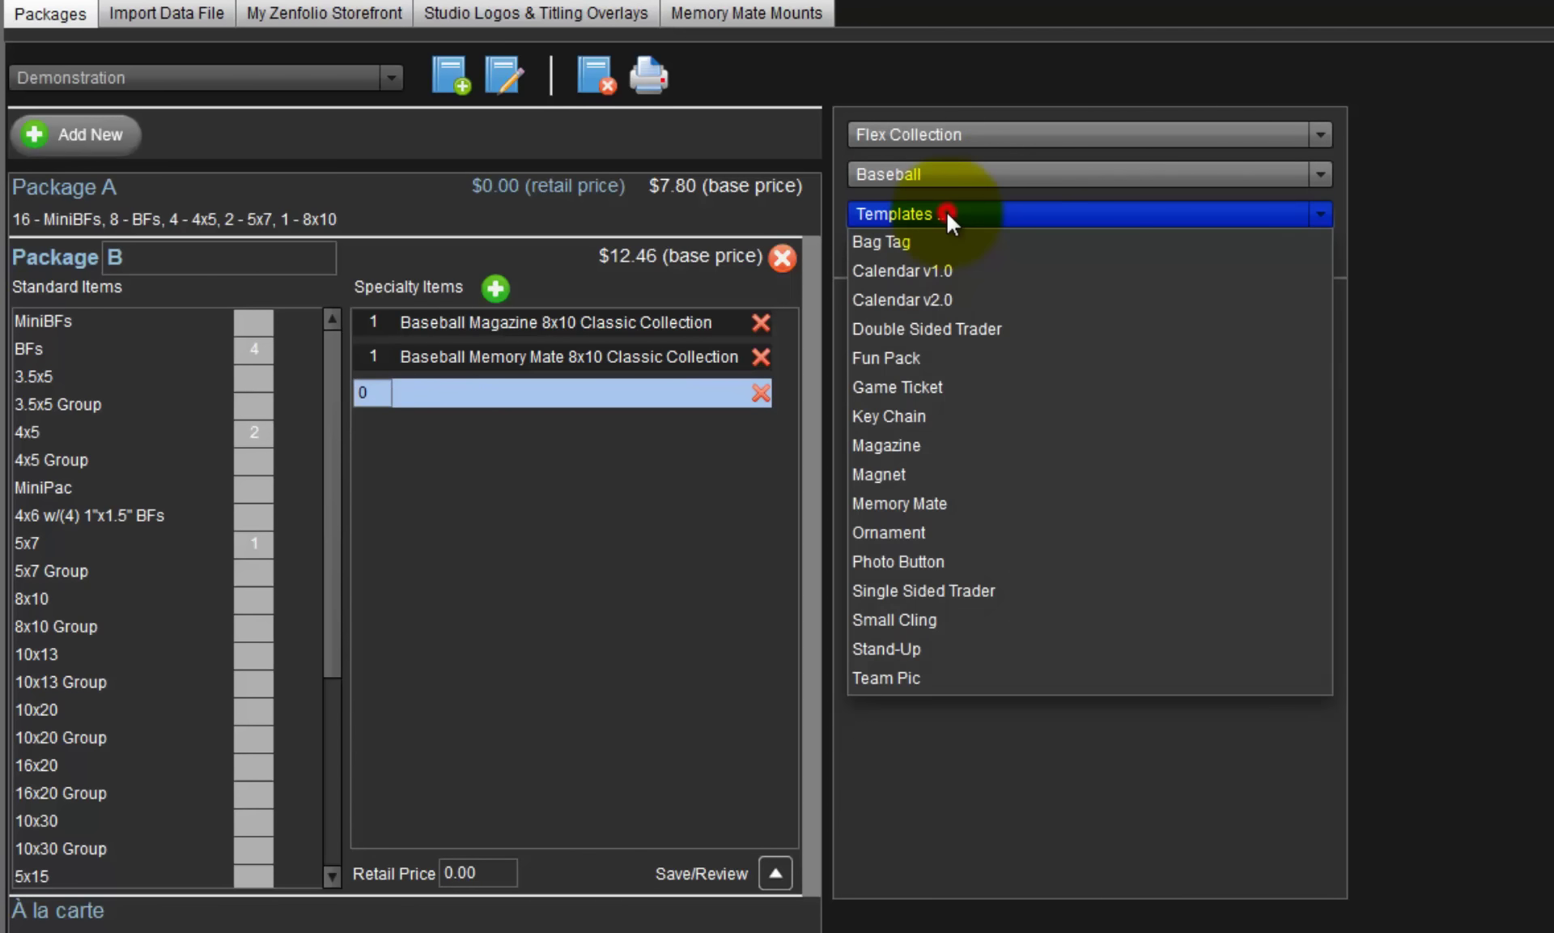
left_click(967, 328)
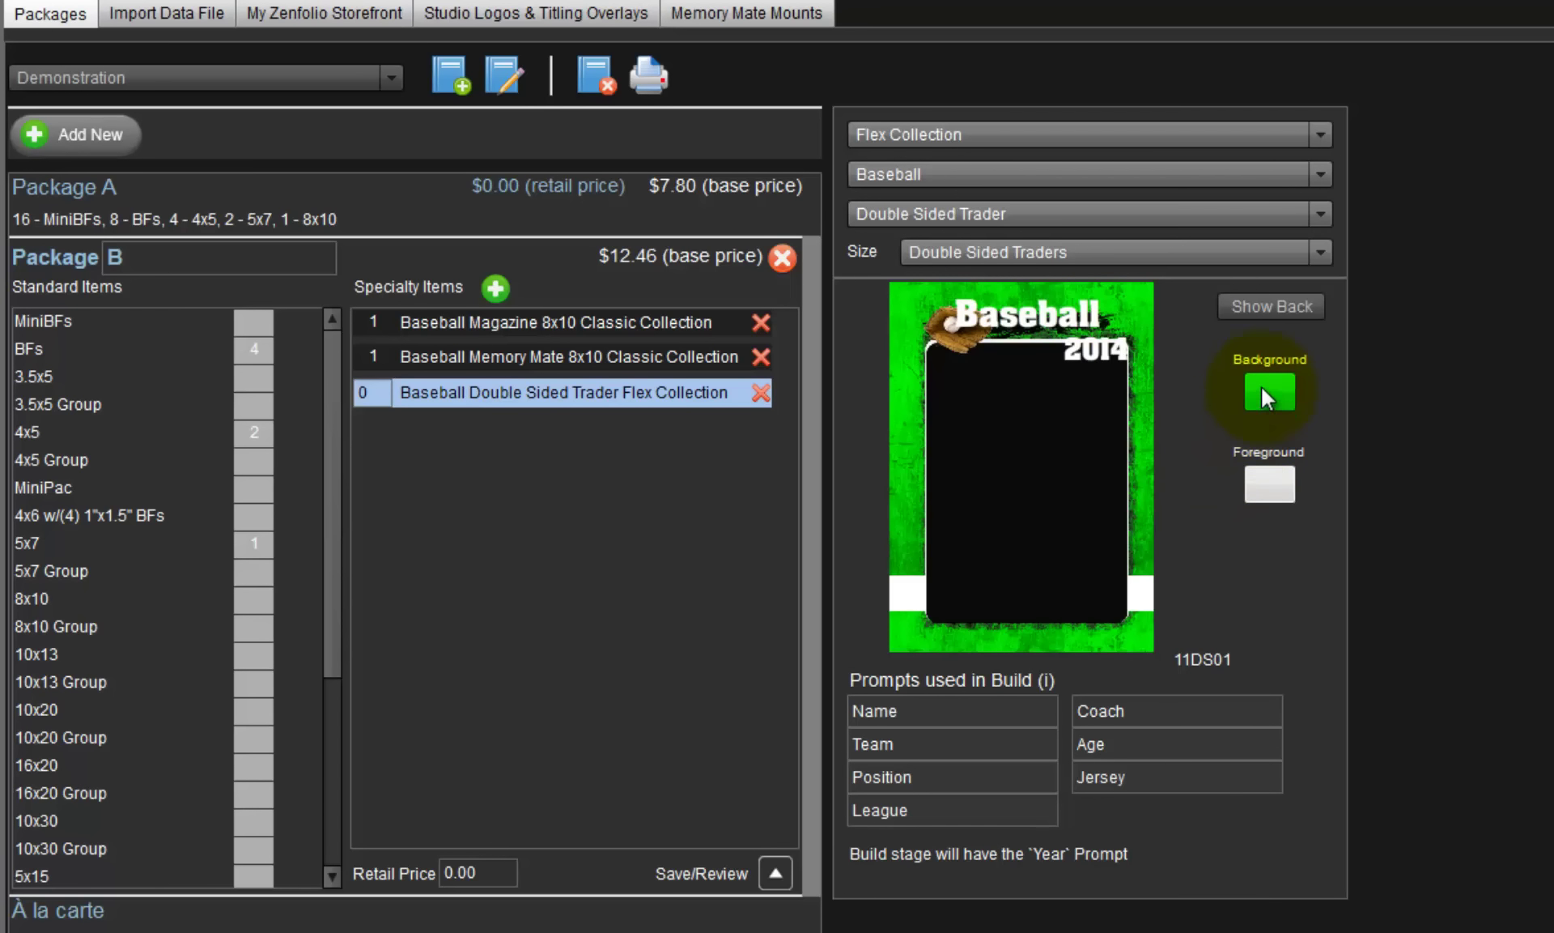
Step: Set the Flex Collection trader's foreground colour to a blue swatch
left_click(1280, 486)
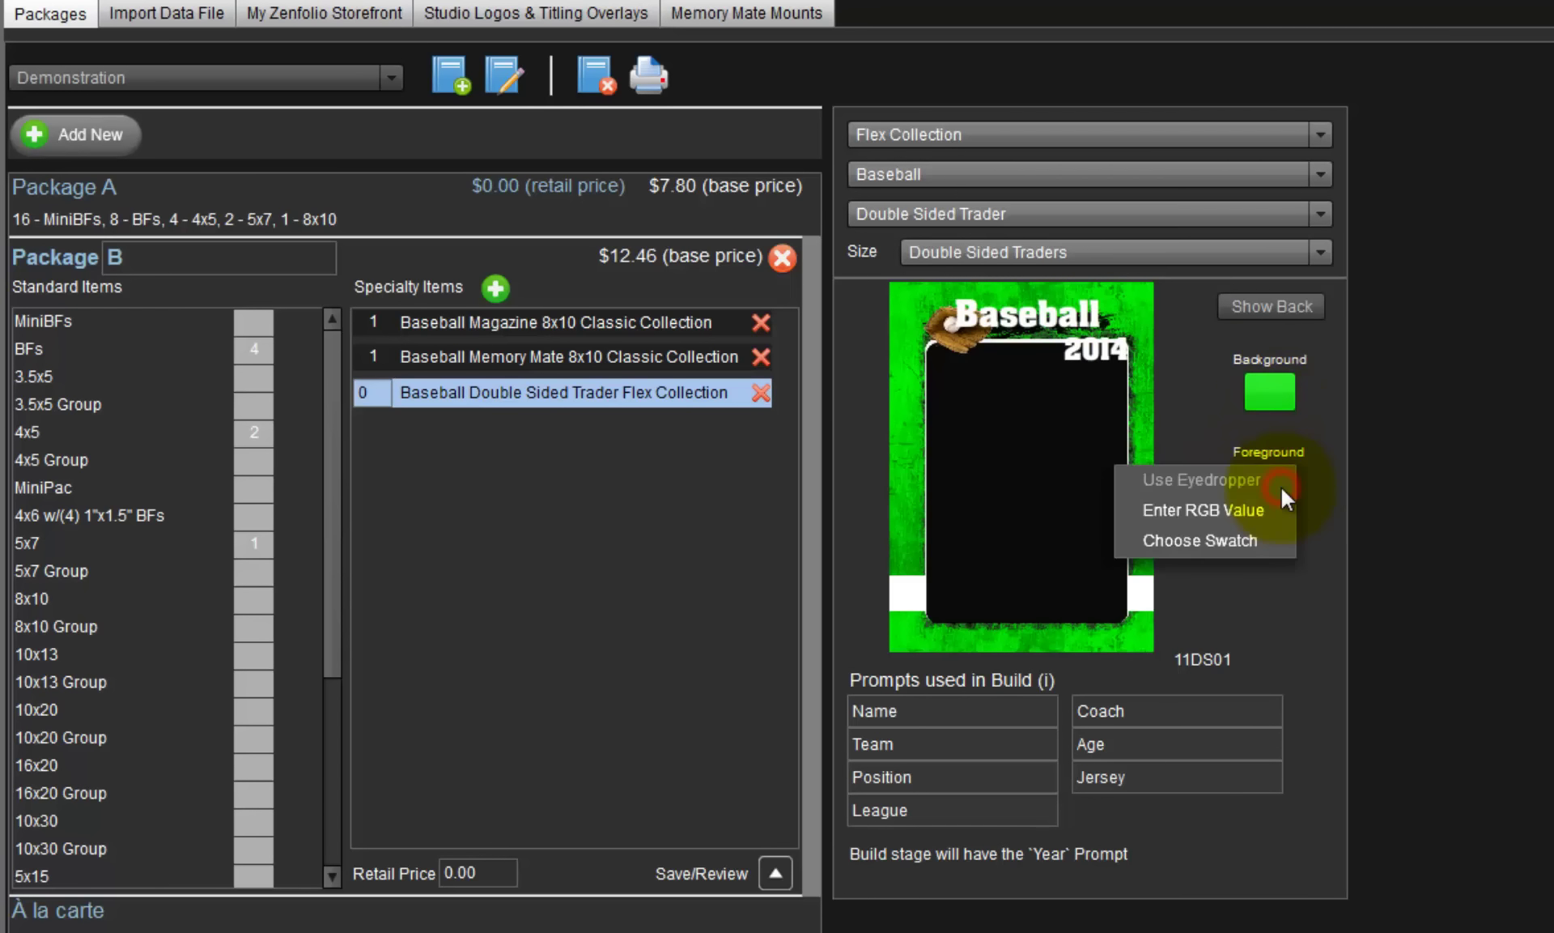
left_click(1260, 546)
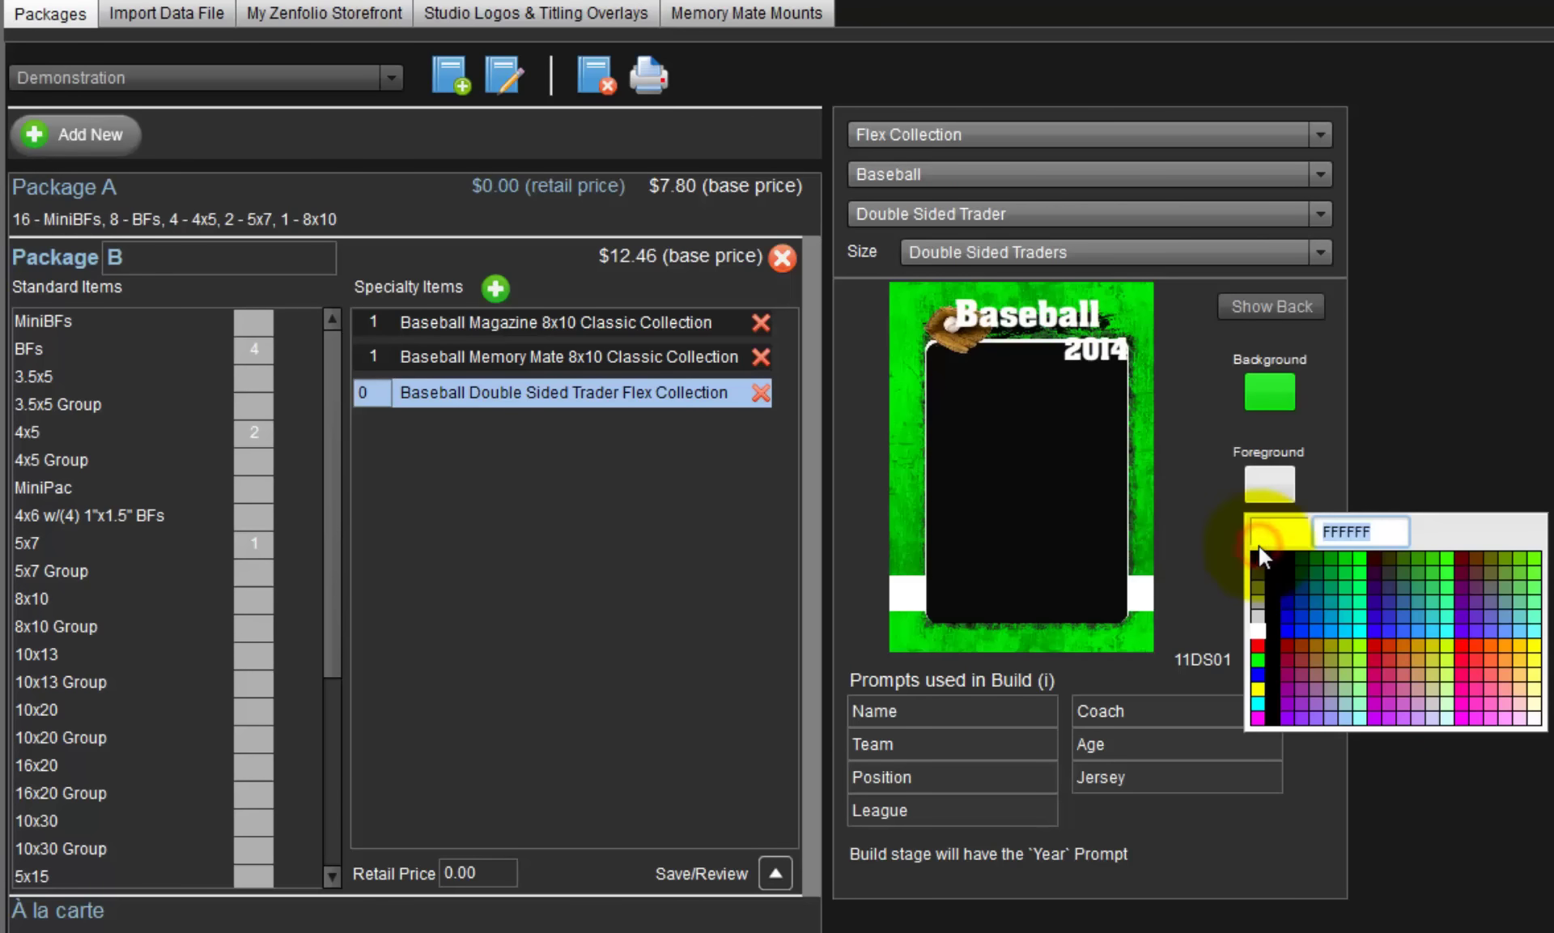
left_click(1285, 627)
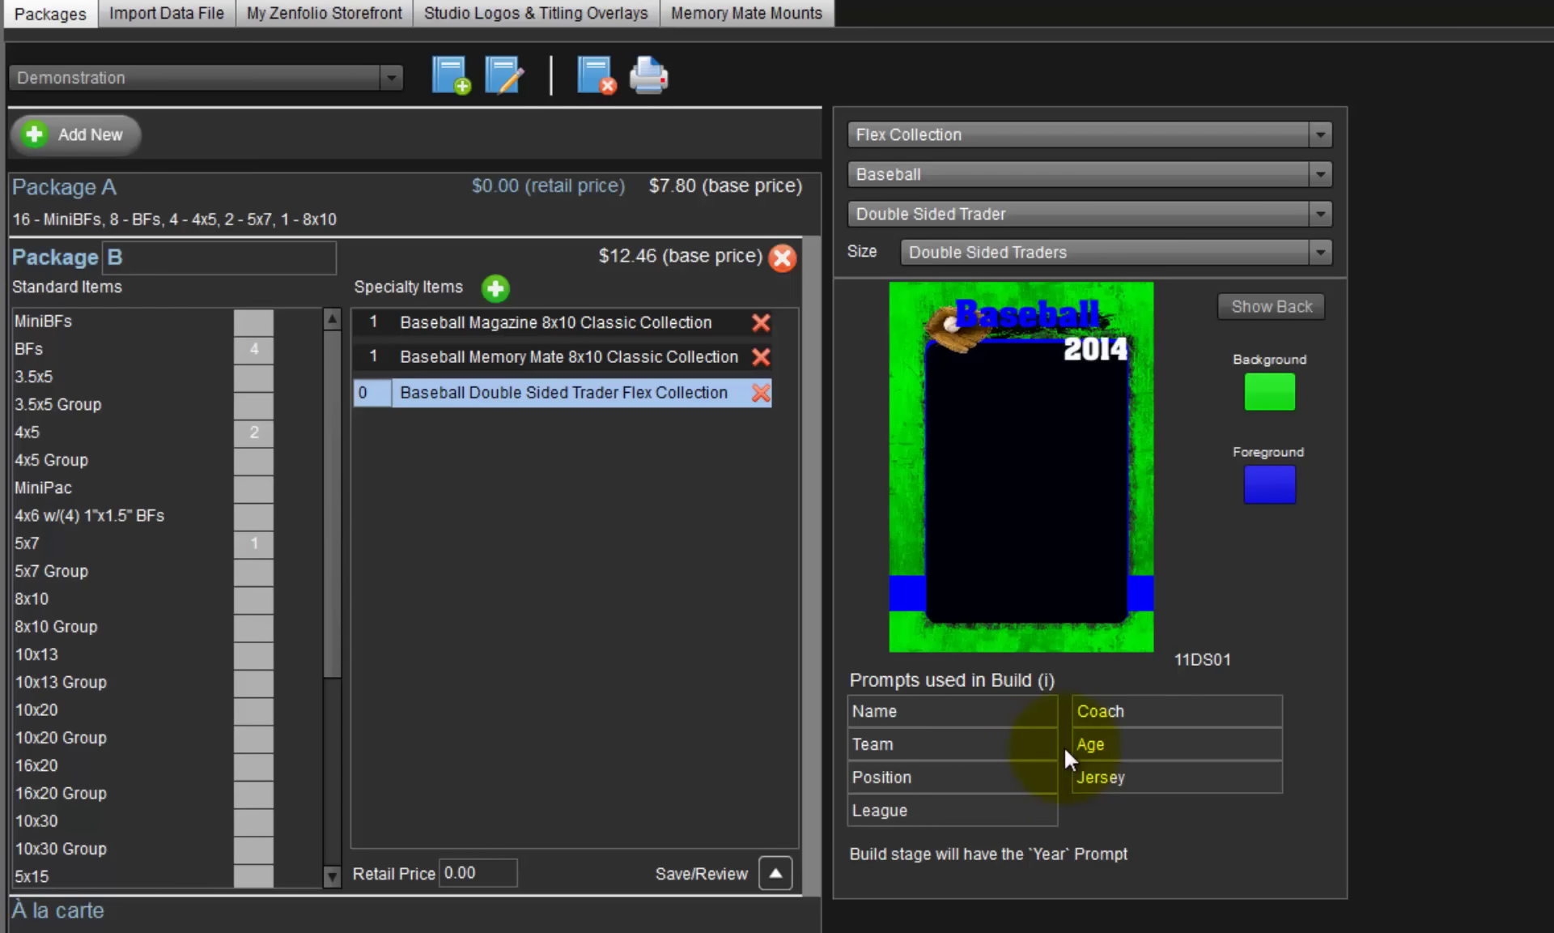
Step: Rename the trader's Age prompt to "Batting Avg." and display the back of the card
double_click(1122, 744)
type("Batting")
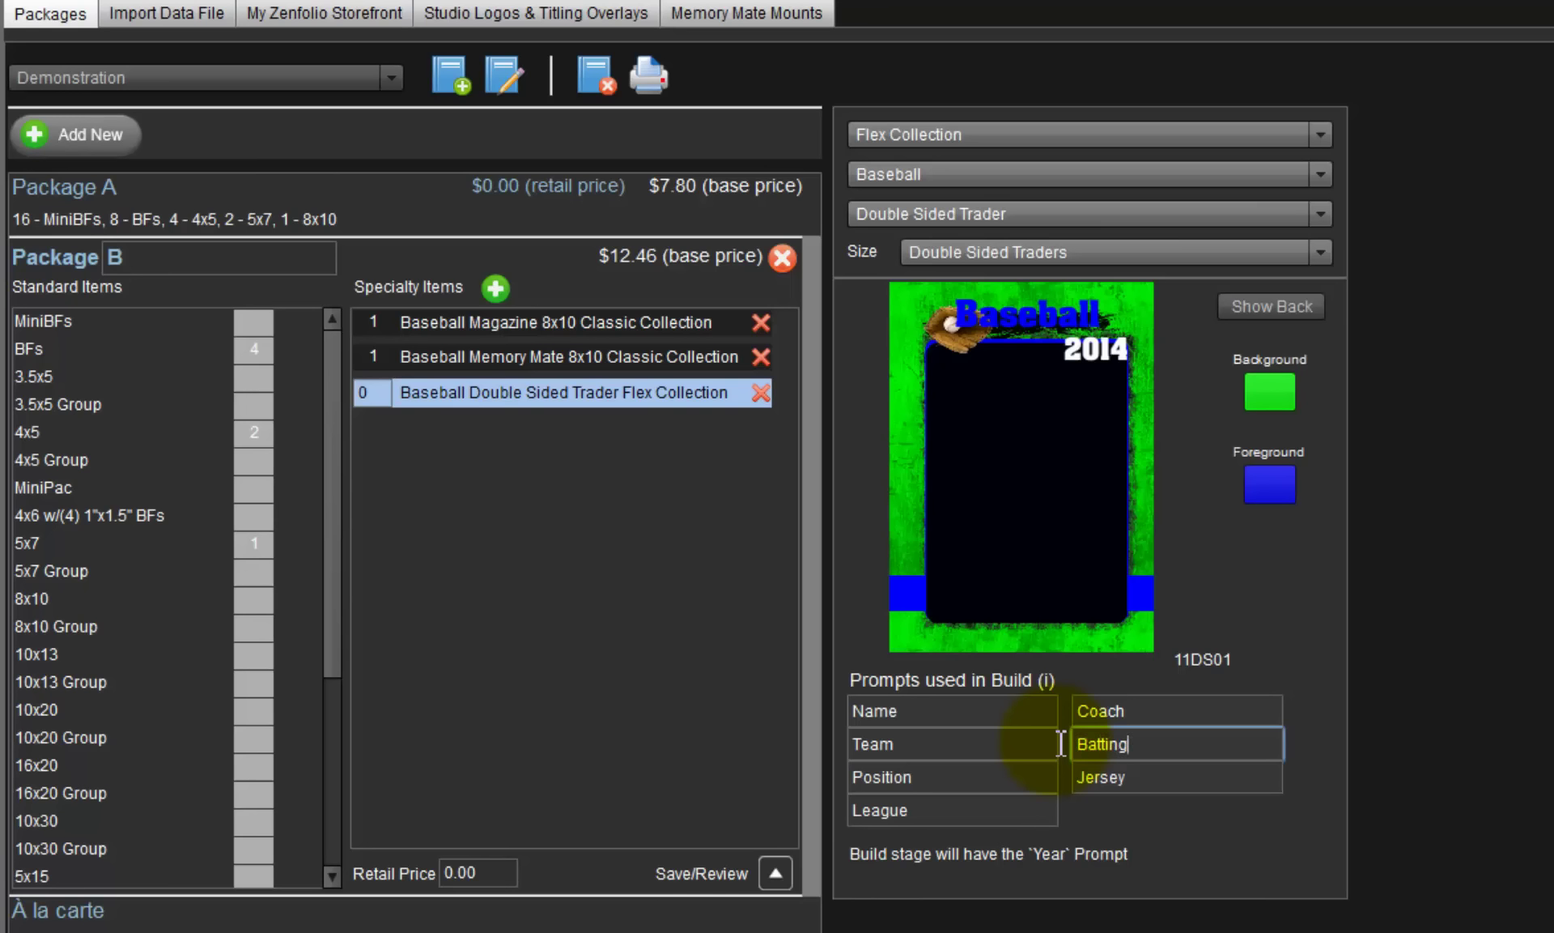
type(" Avg.")
left_click(1250, 308)
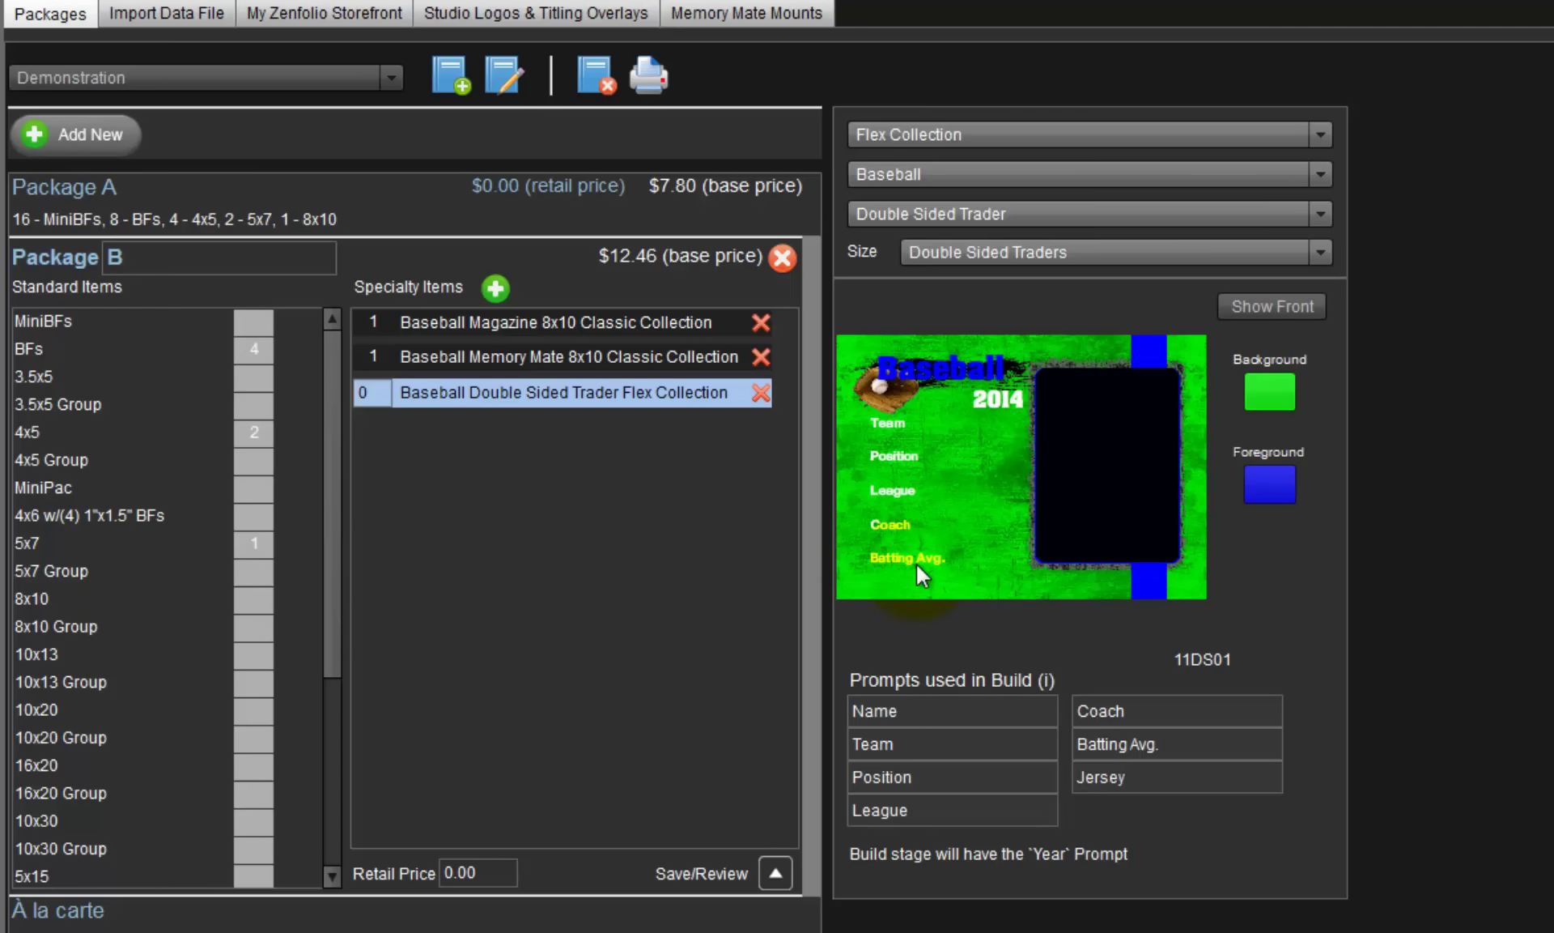
Step: Create Package C and add an 8x10 Baseball Game Ticket from the Flex Collection as its first specialty item
left_click(89, 135)
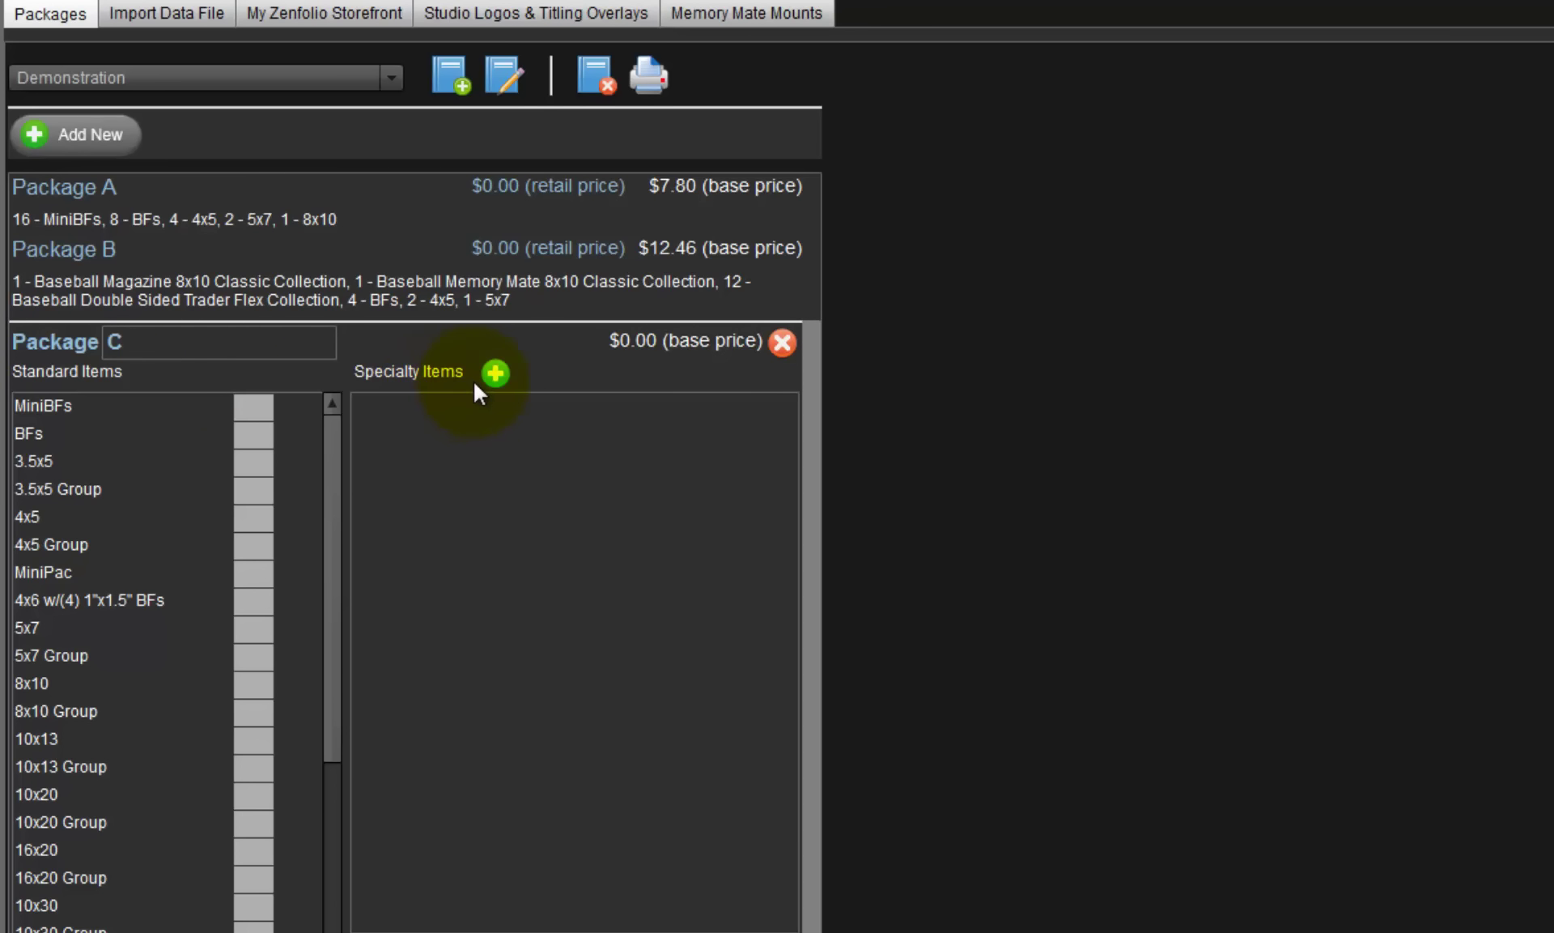
left_click(496, 374)
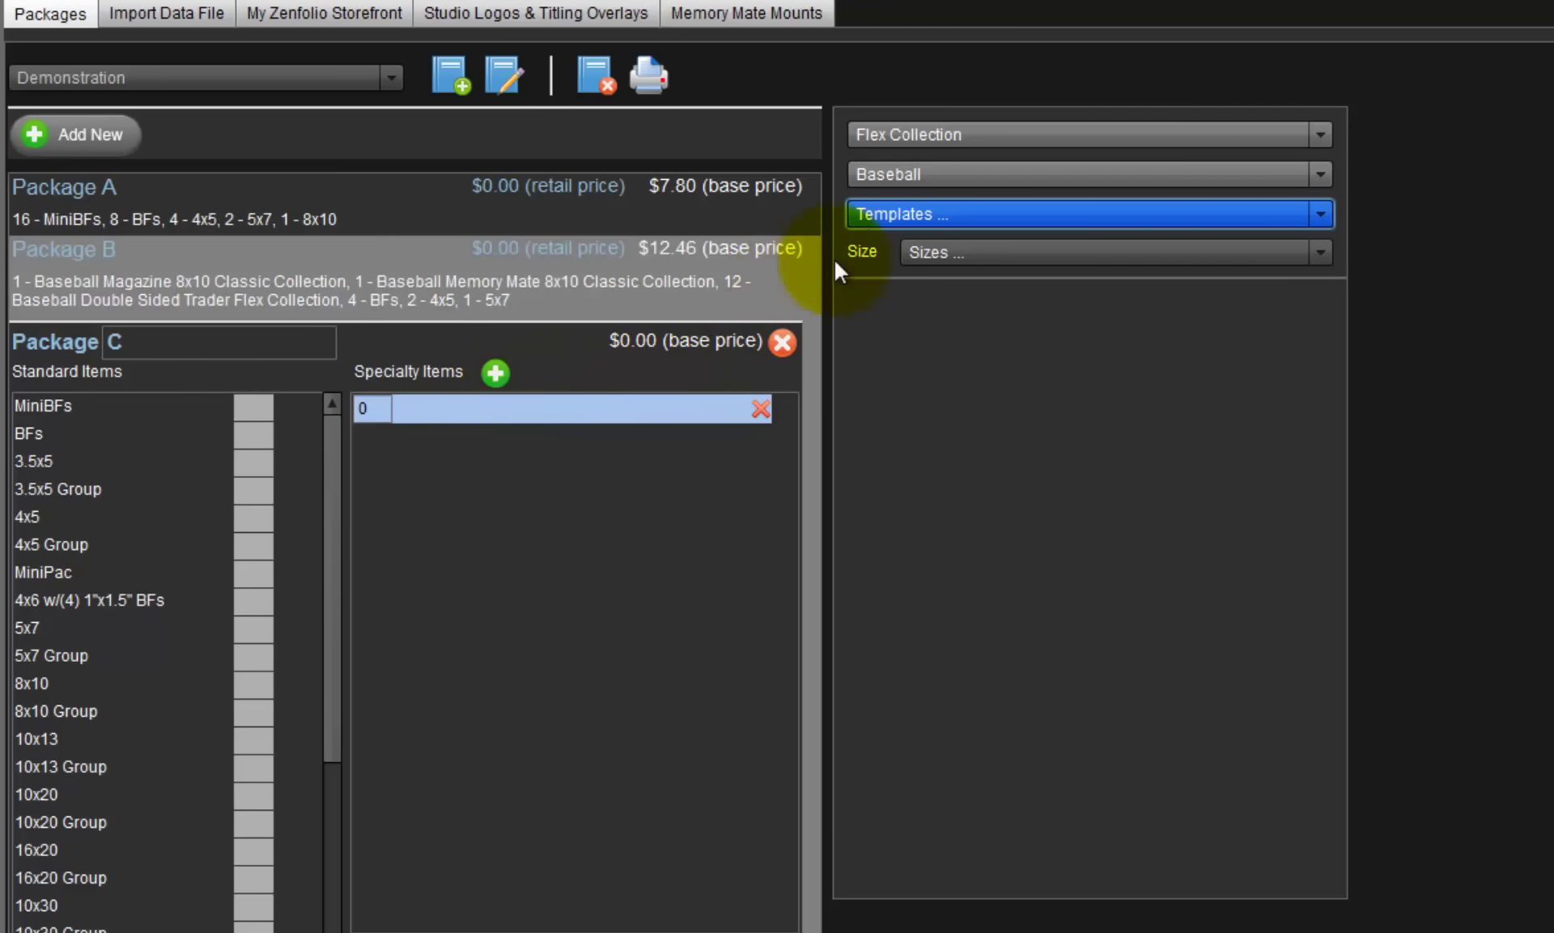
left_click(942, 216)
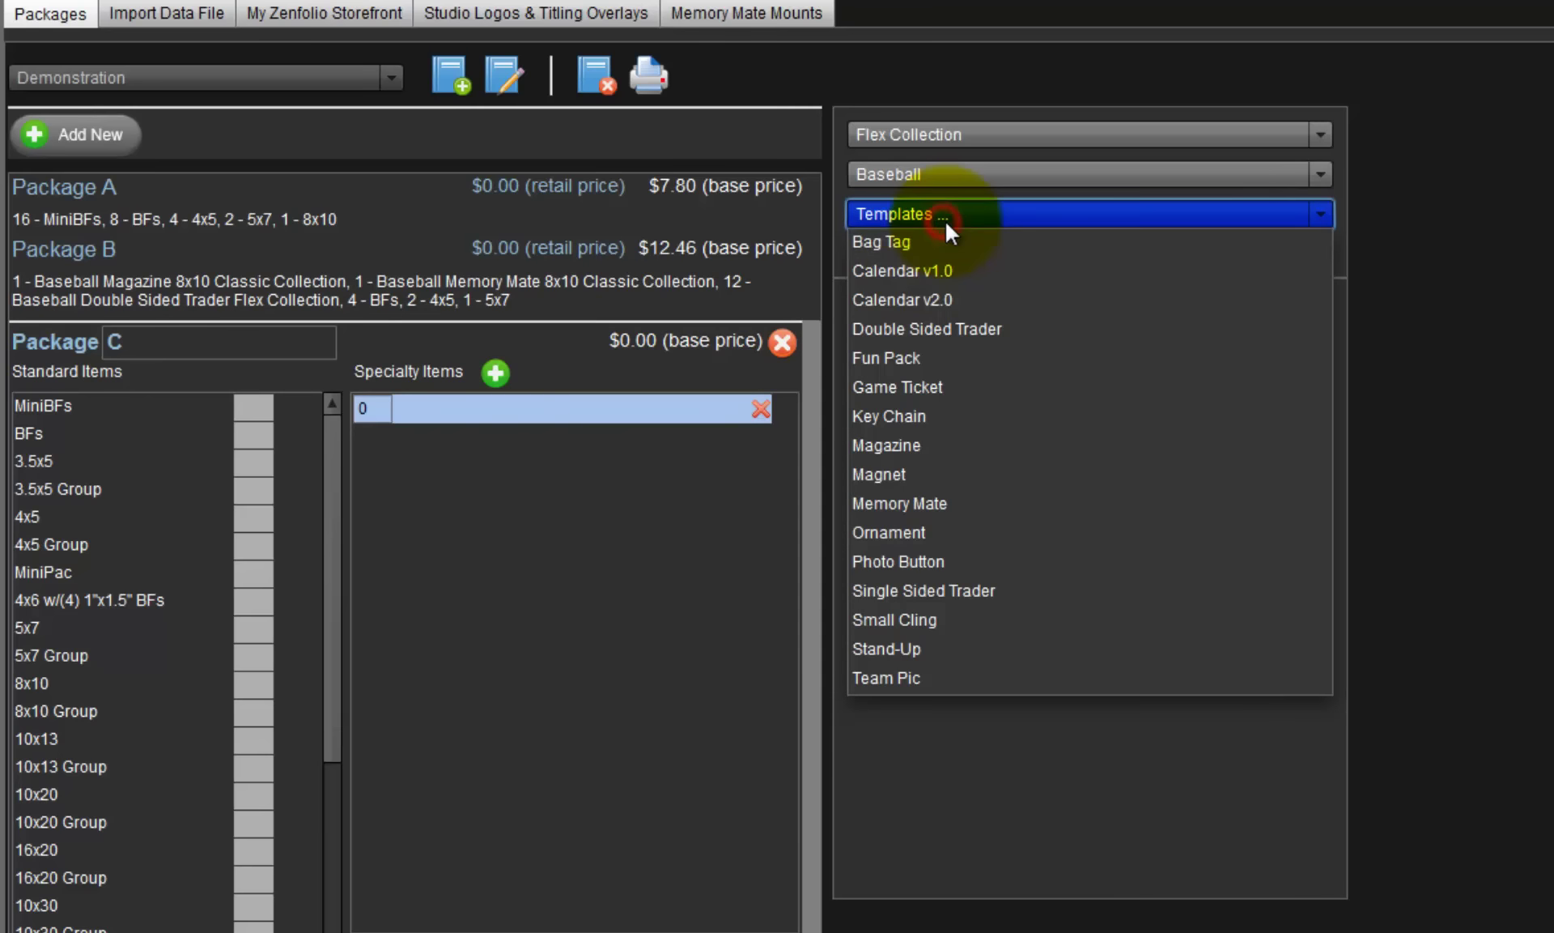
left_click(913, 385)
left_click(974, 254)
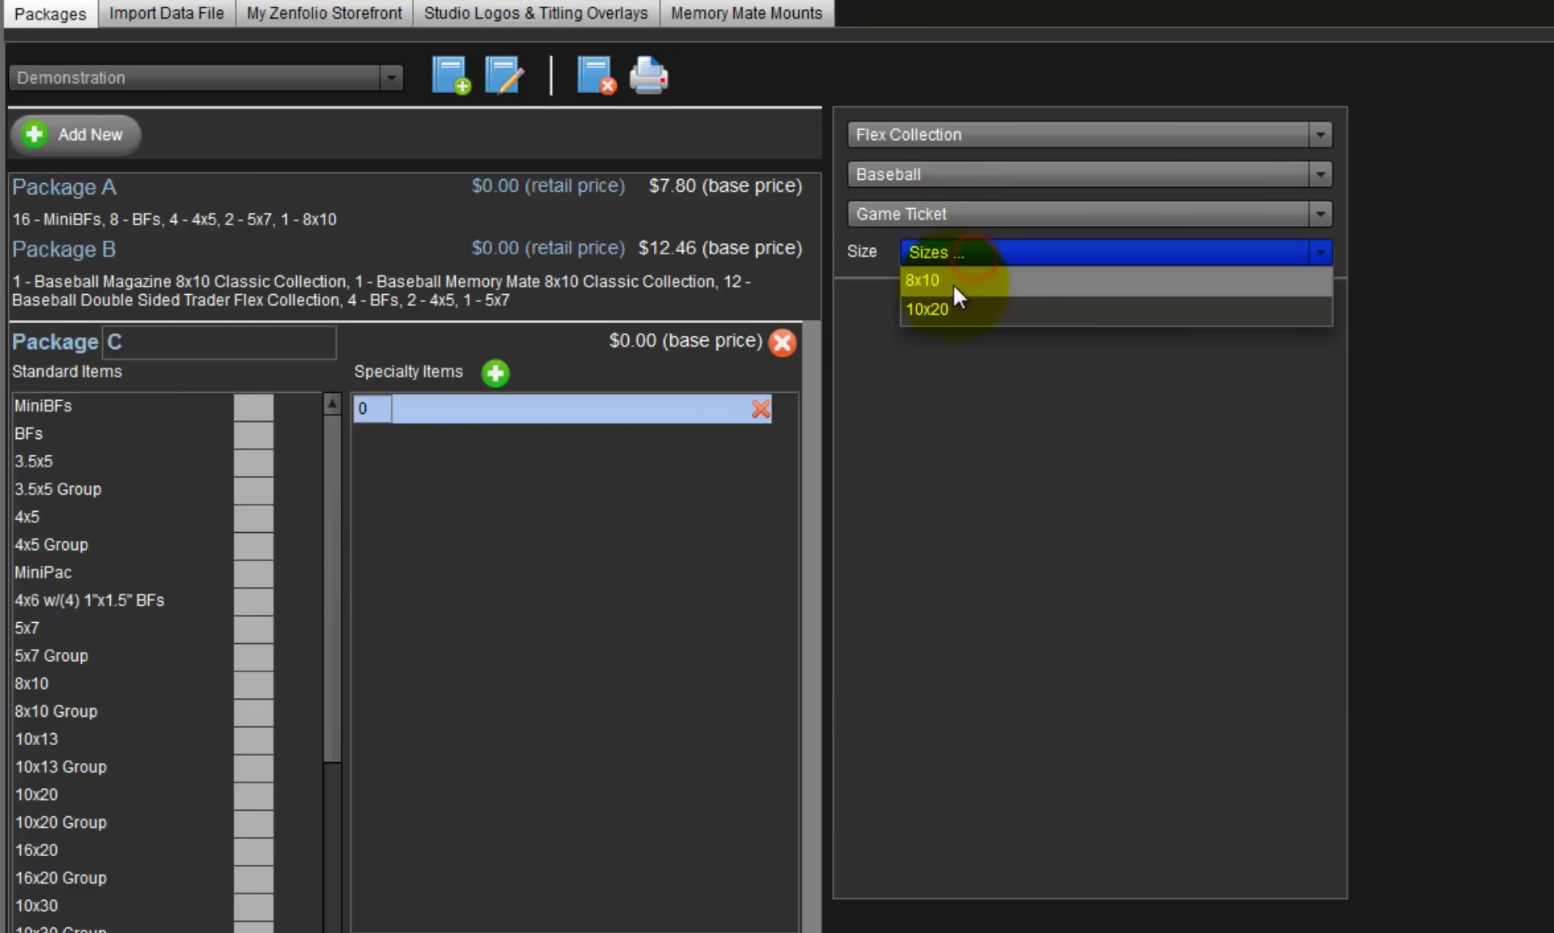
left_click(953, 283)
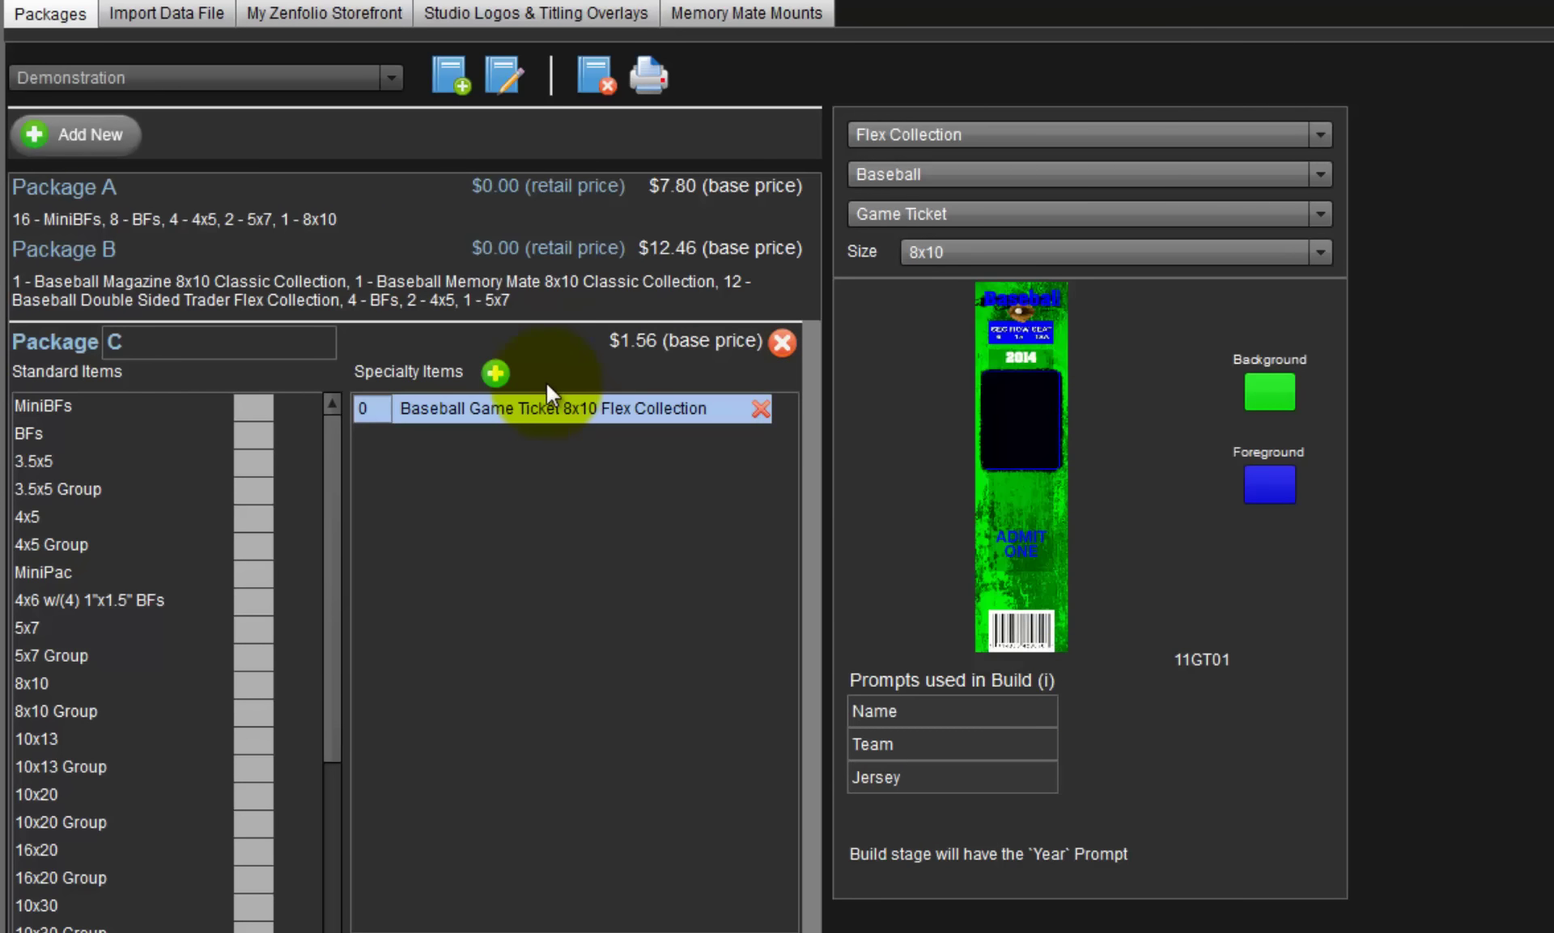
Step: Add a Baseball Bag Tag from the Flex Collection as Package C's second specialty item
left_click(503, 382)
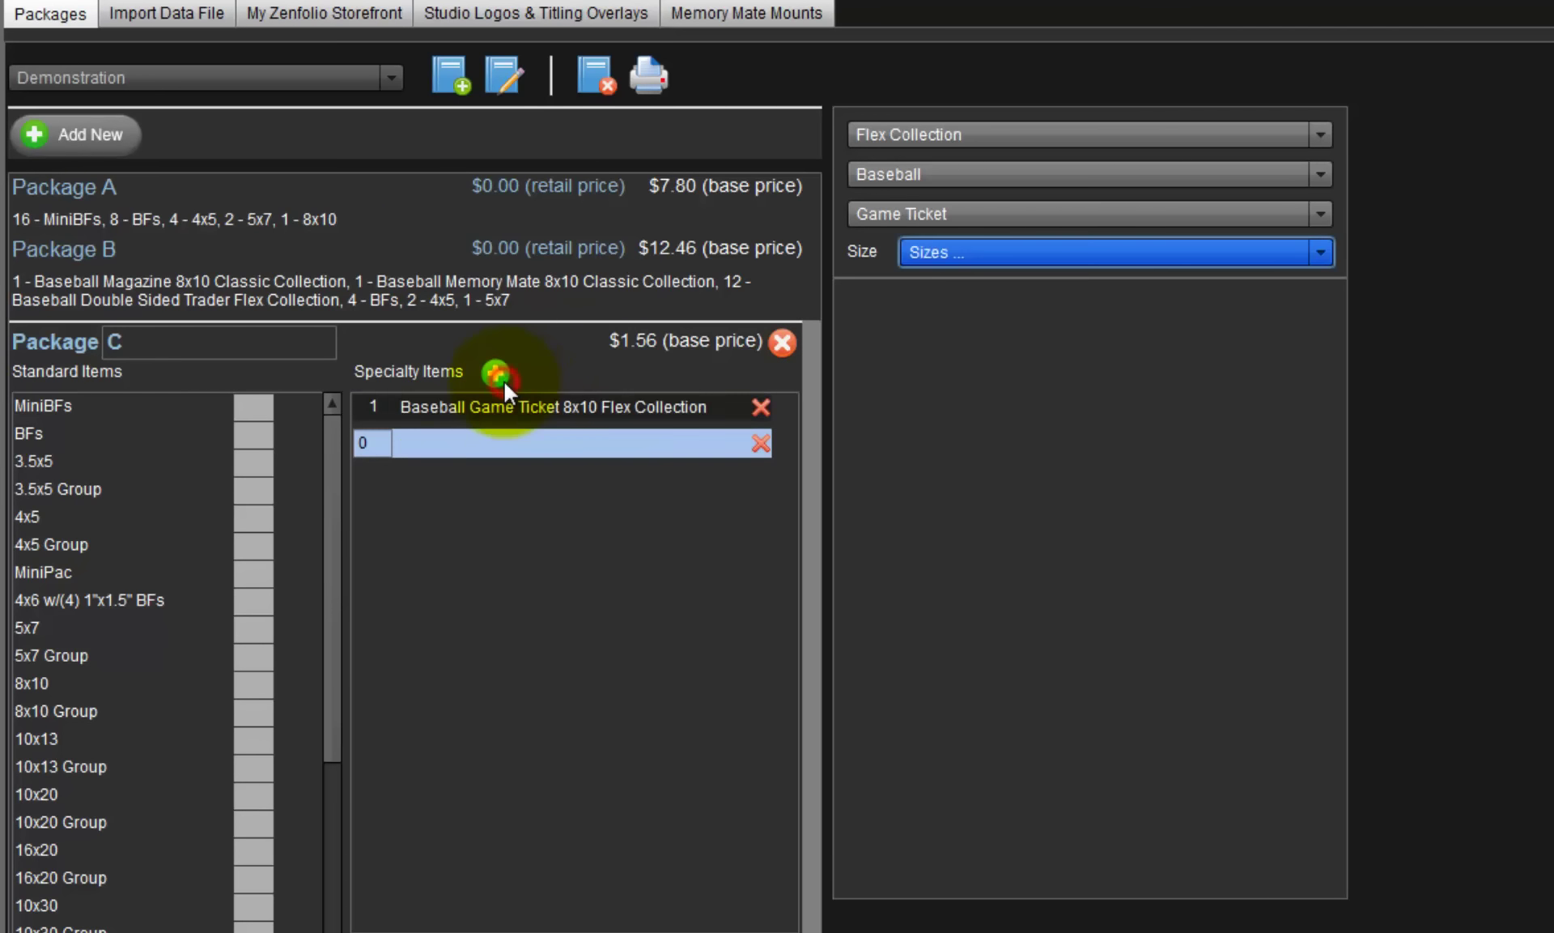
left_click(939, 212)
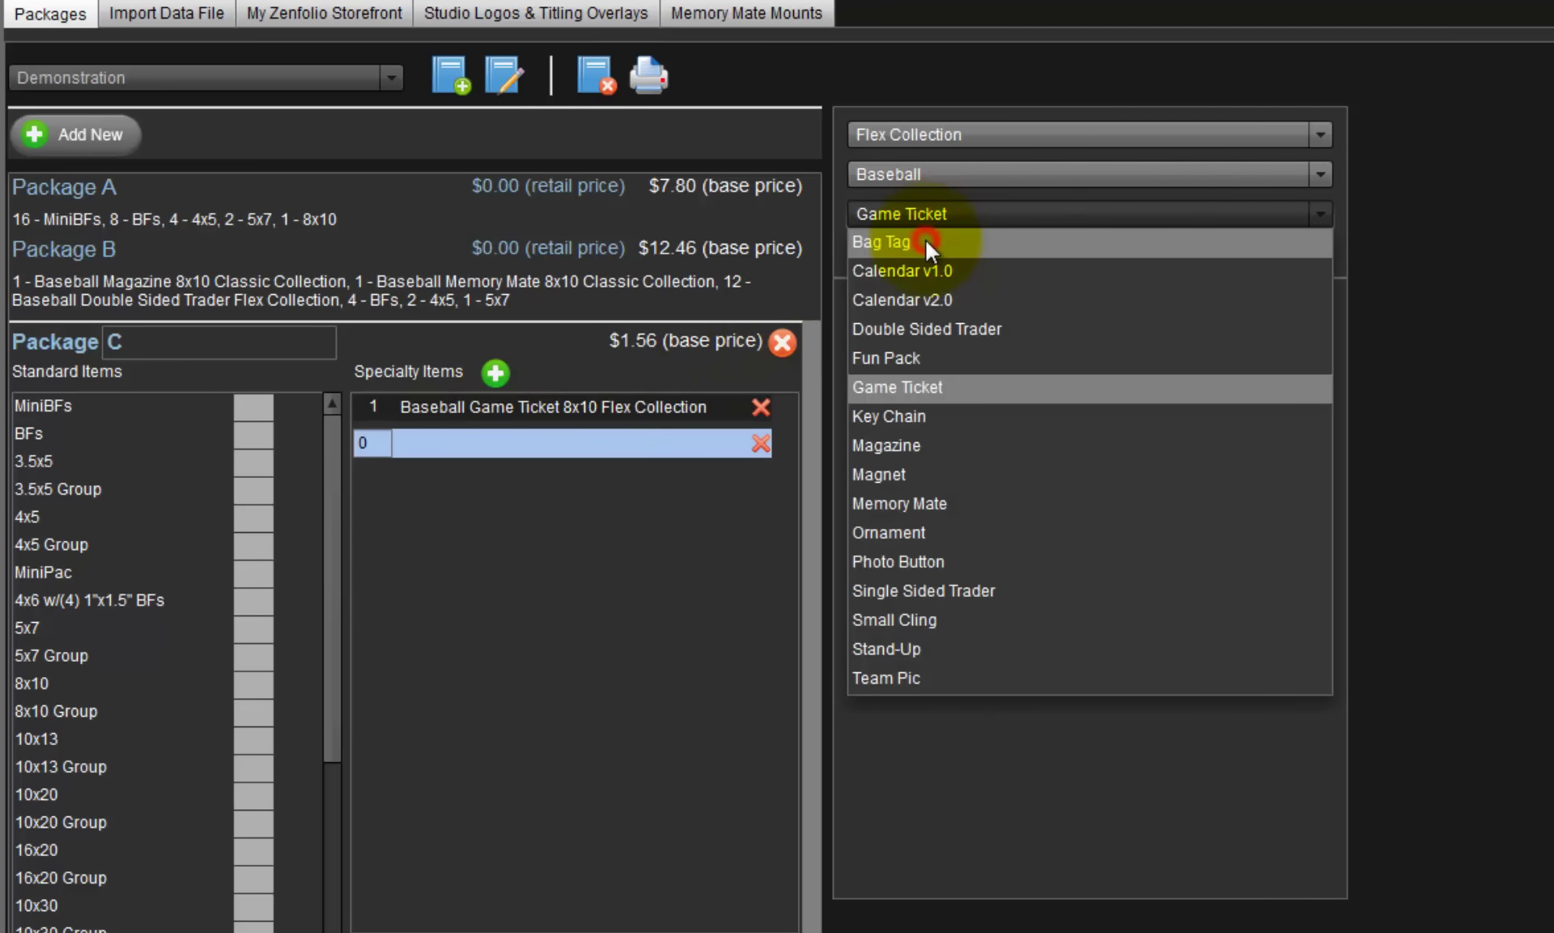
left_click(927, 243)
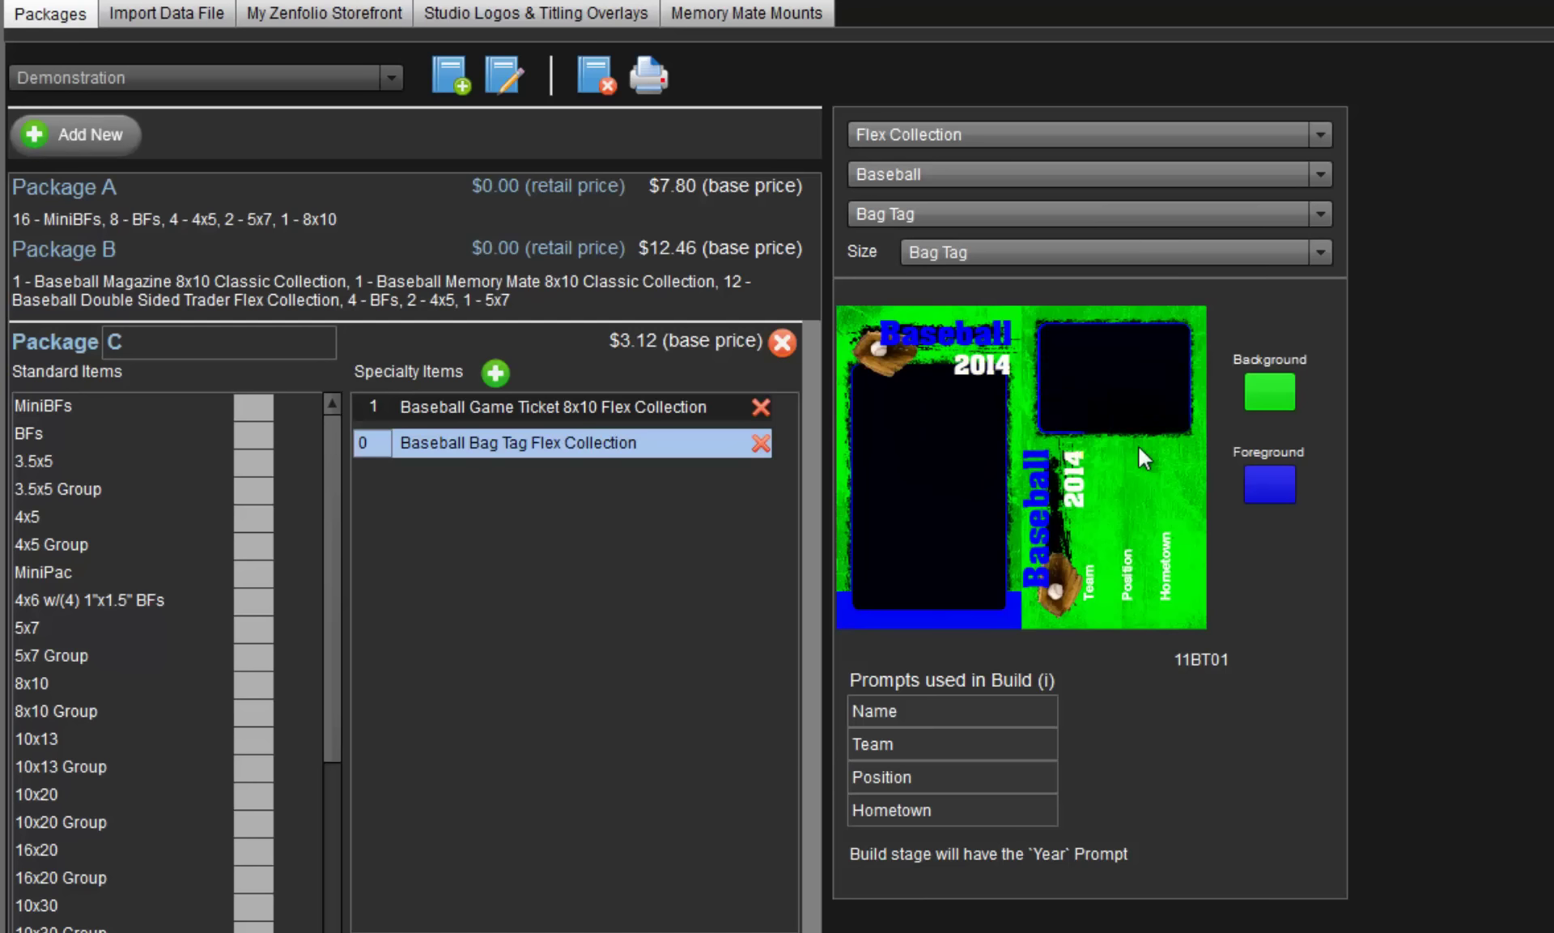
left_click(1263, 434)
left_click(1275, 534)
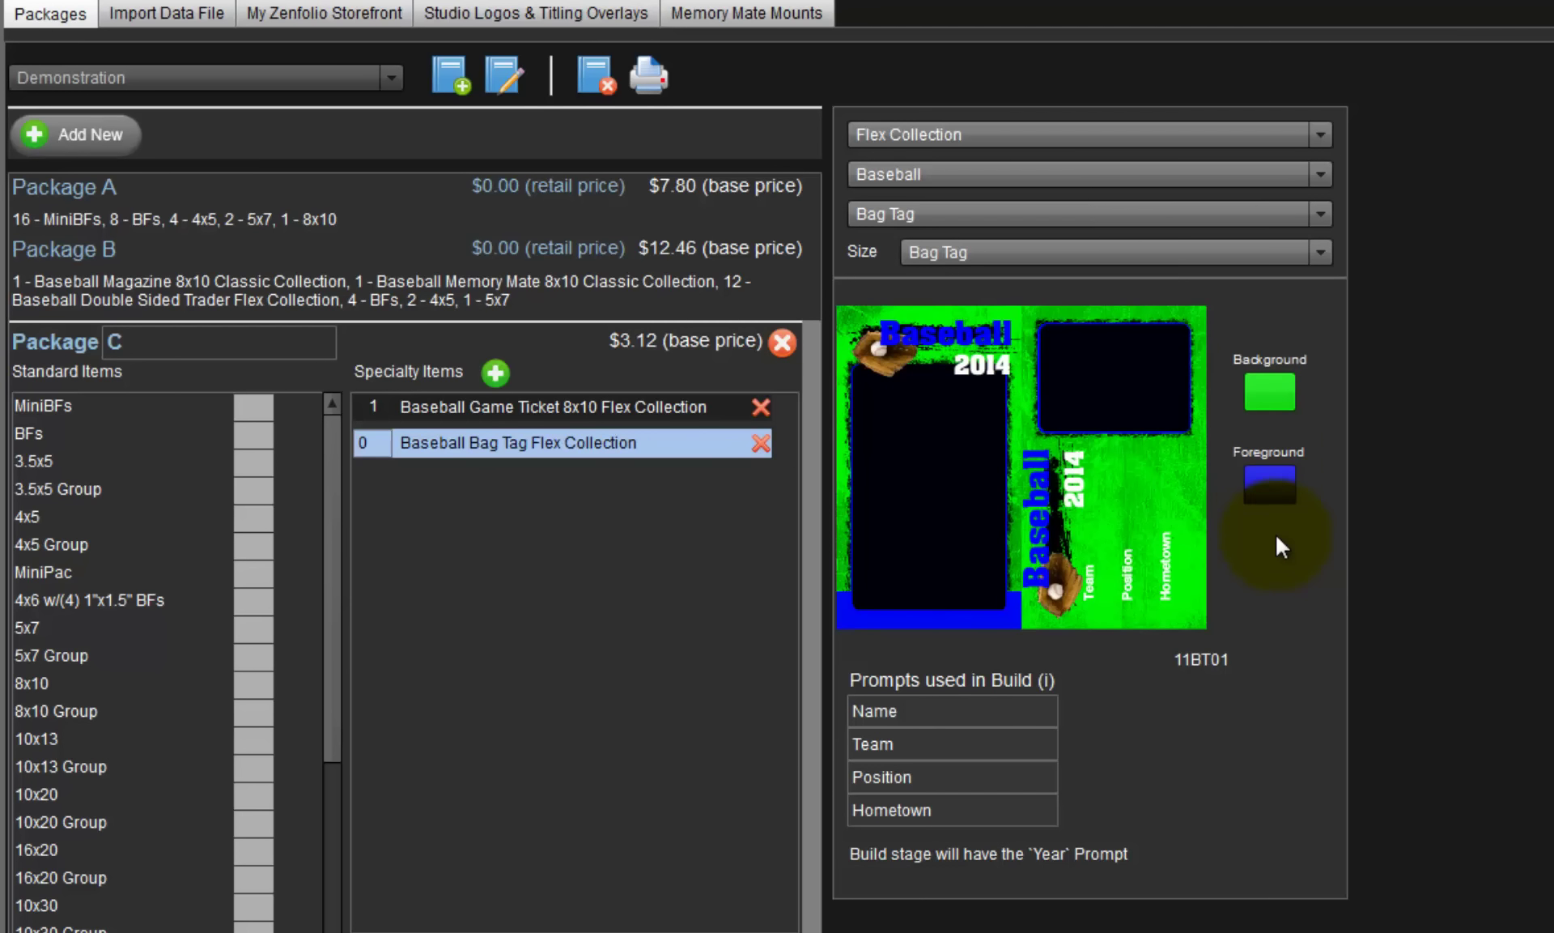
Step: Add a Baseball Photo Button from the Classic Collection as Package C's third specialty item and save the package
left_click(496, 372)
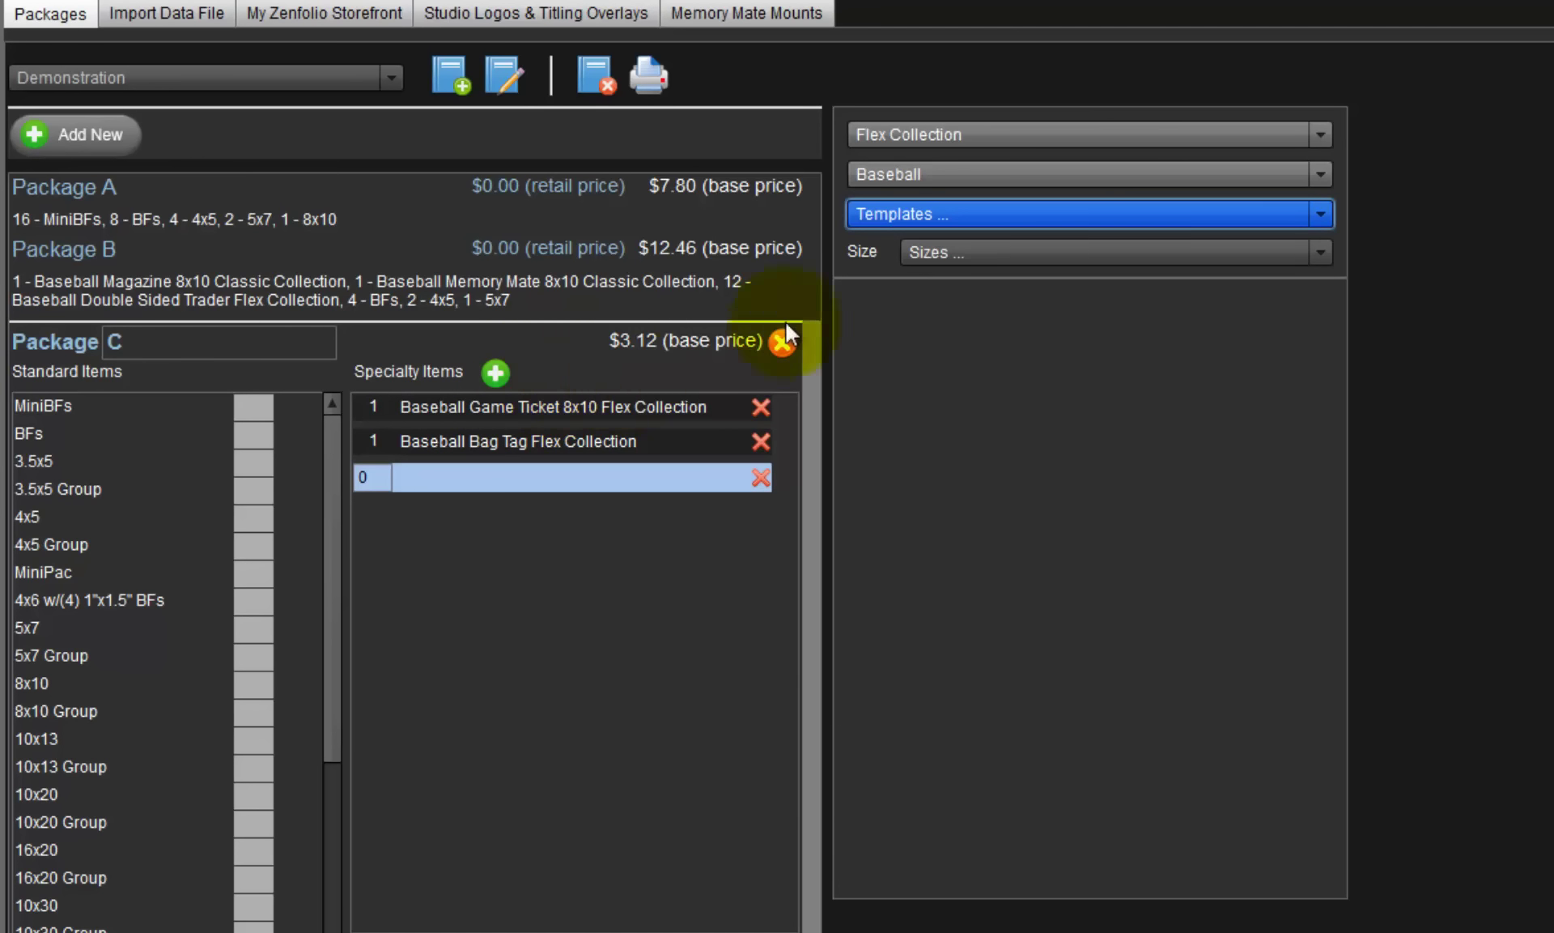
left_click(1009, 133)
left_click(958, 187)
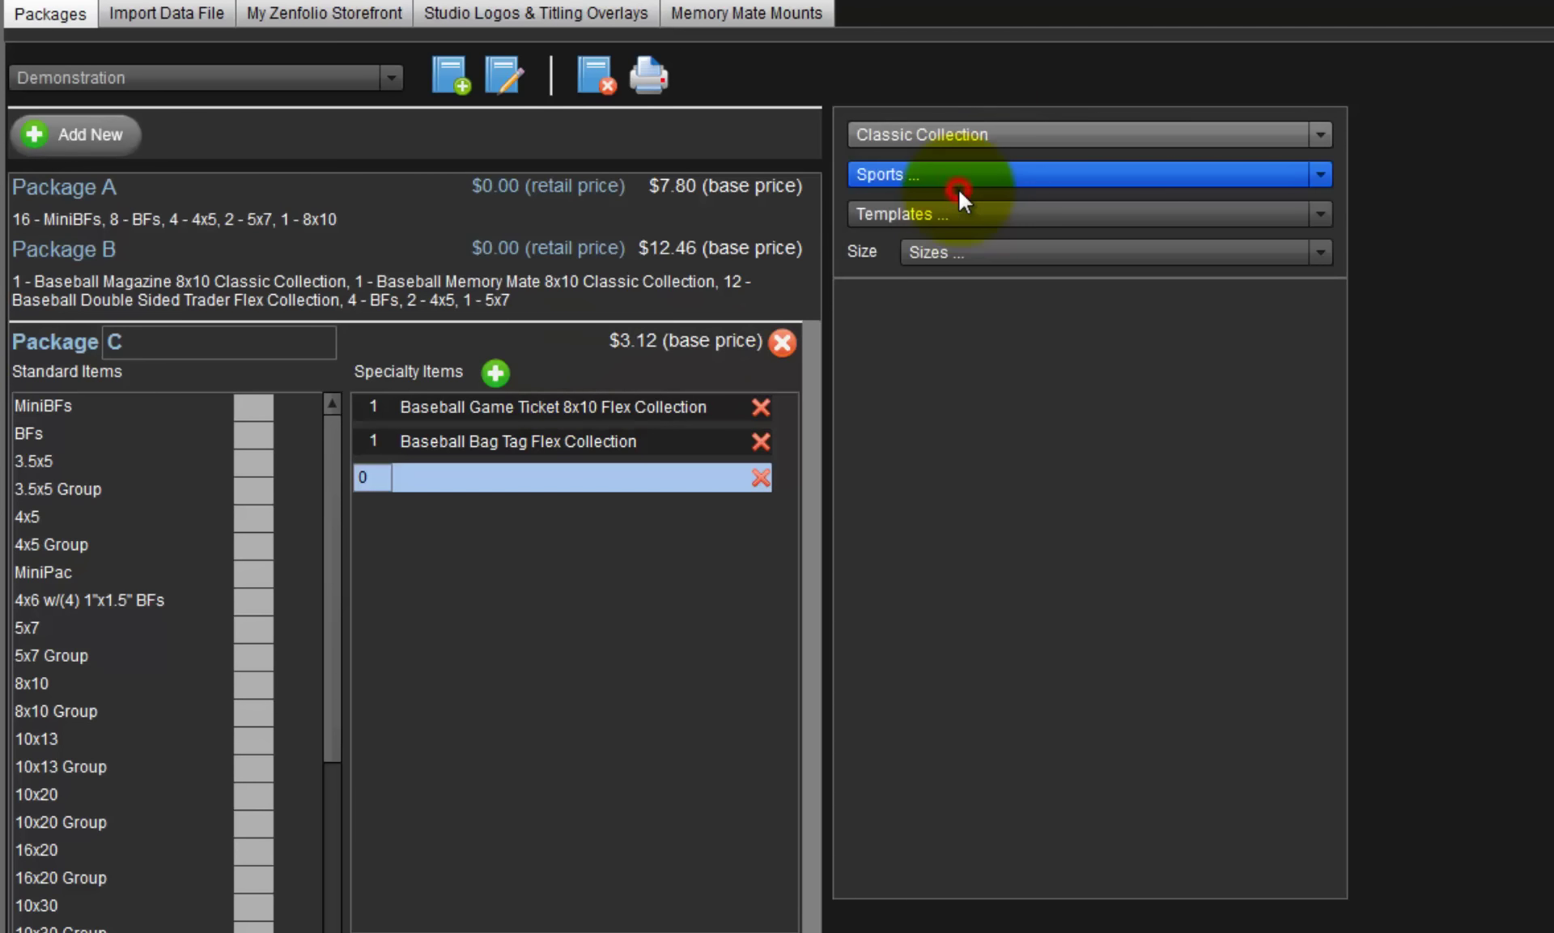
left_click(962, 177)
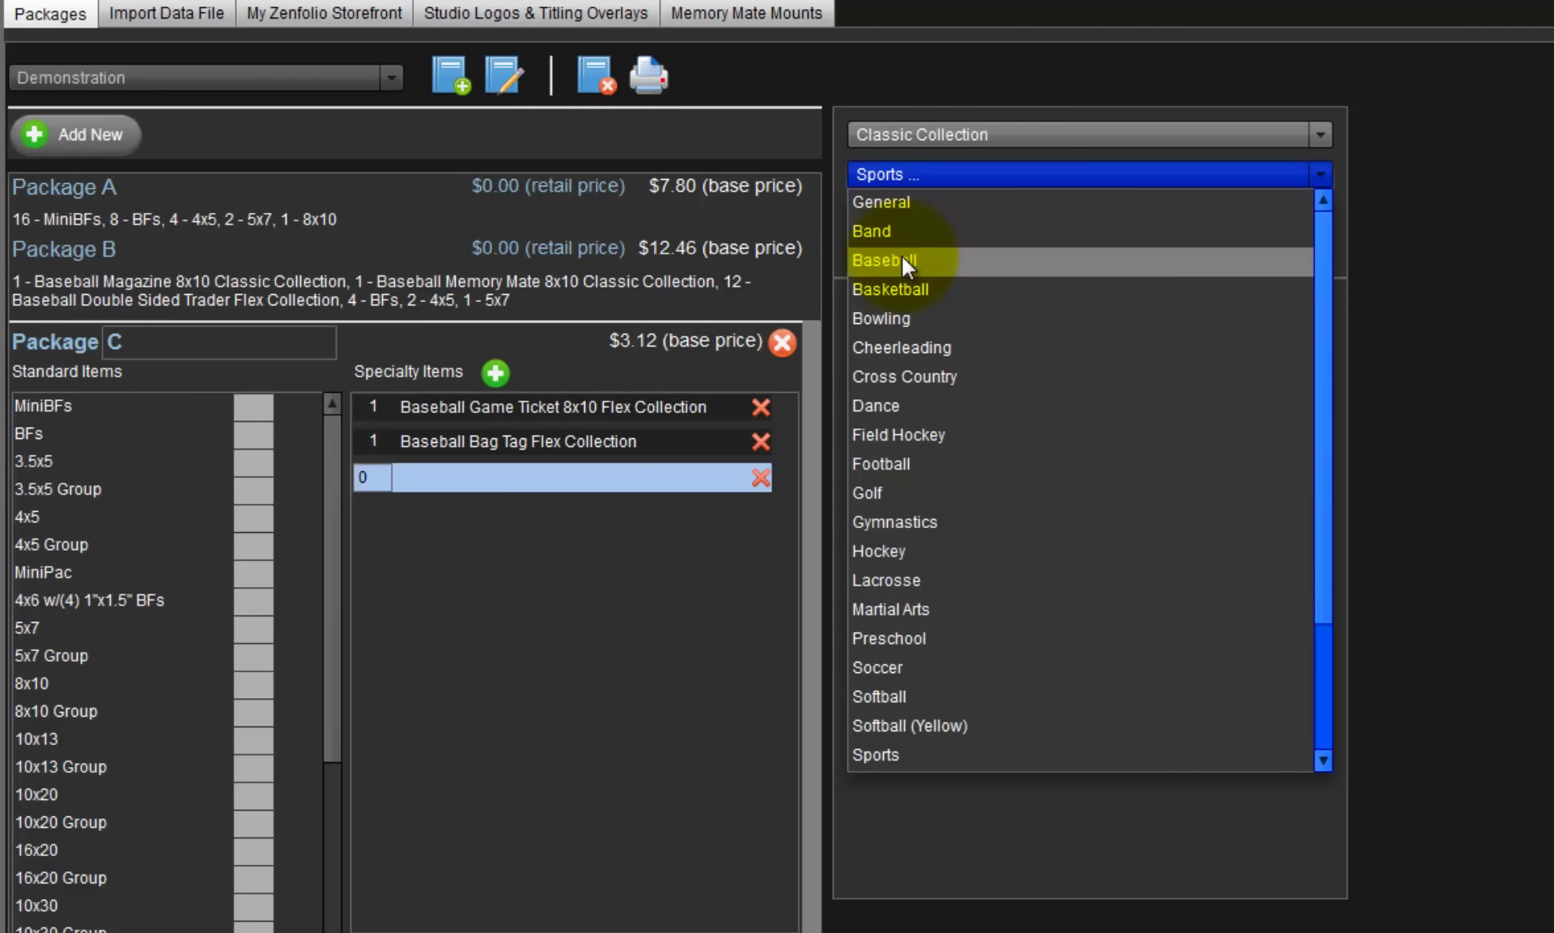
left_click(902, 257)
left_click(941, 213)
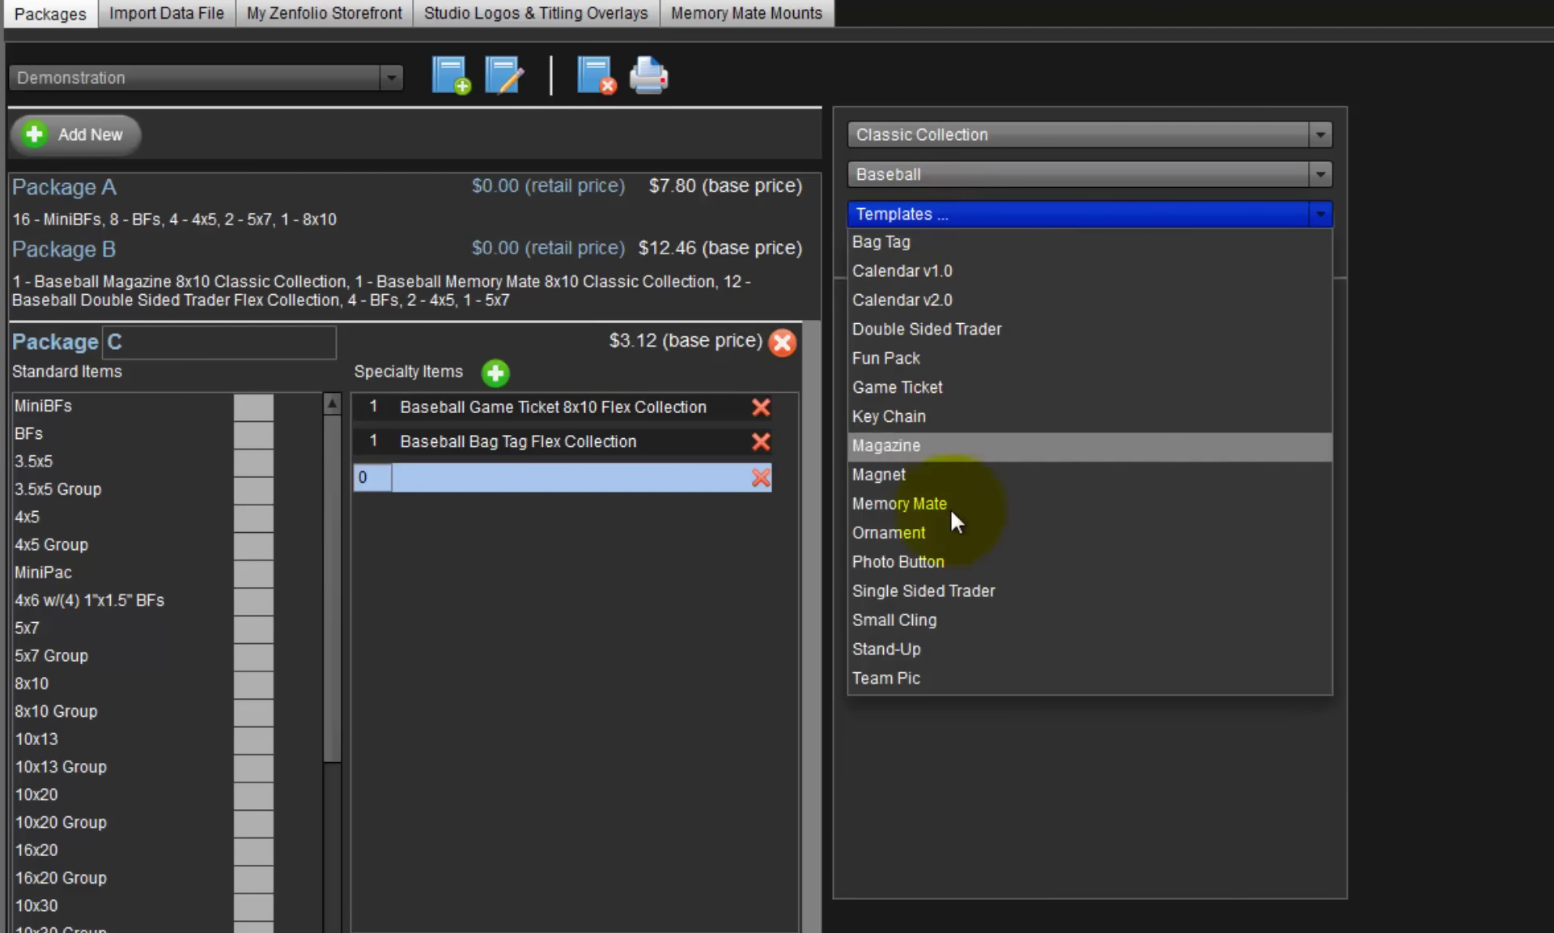
left_click(947, 561)
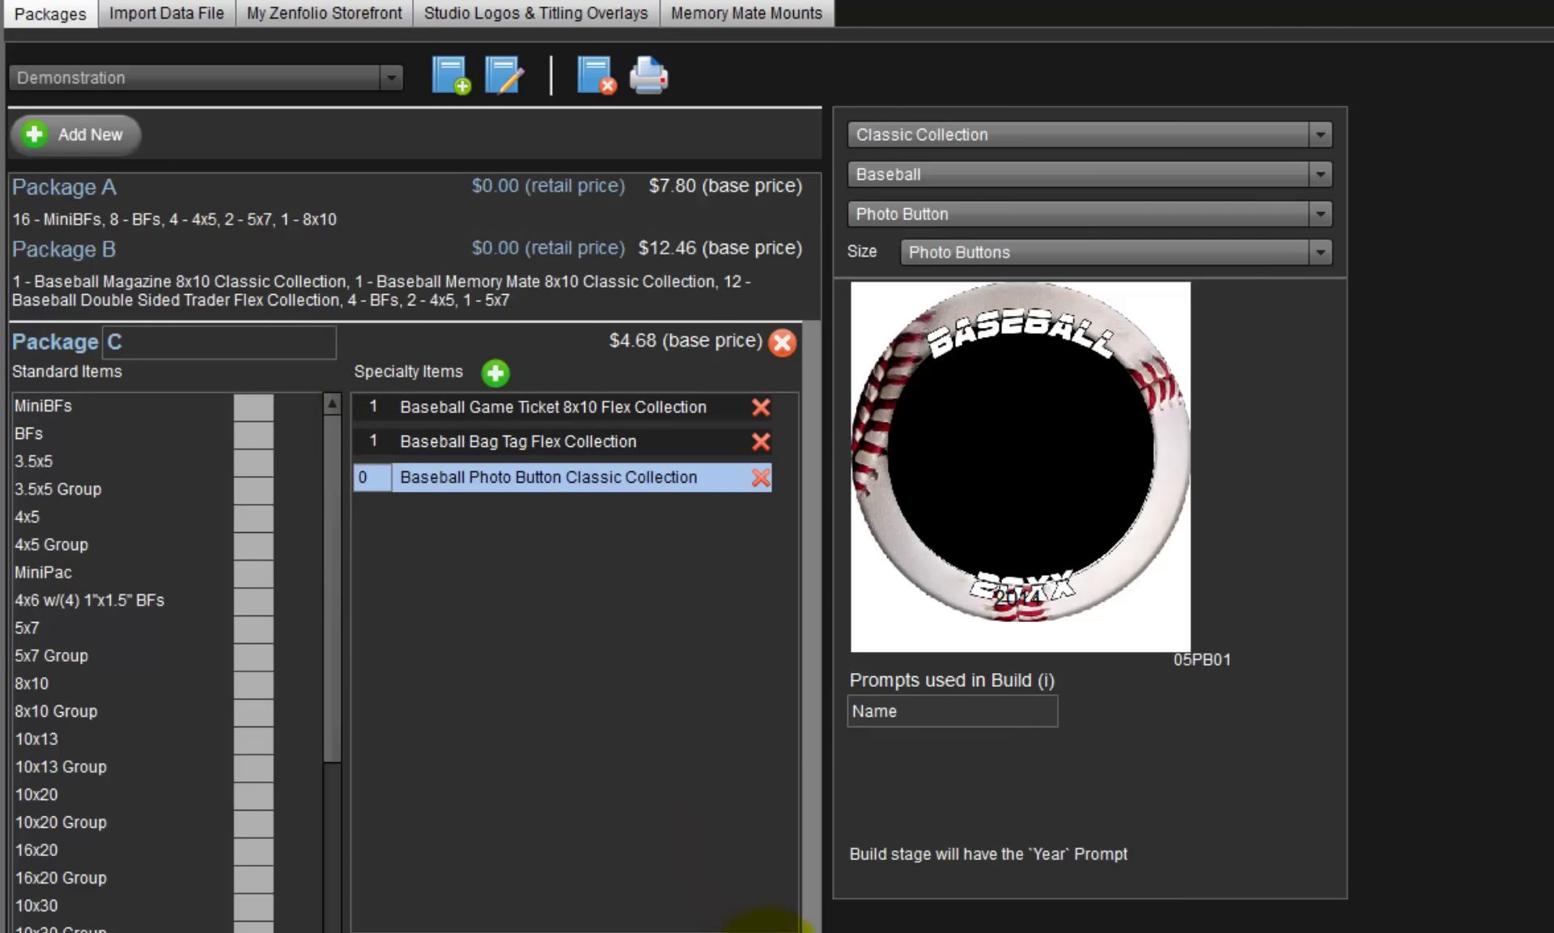
left_click(759, 913)
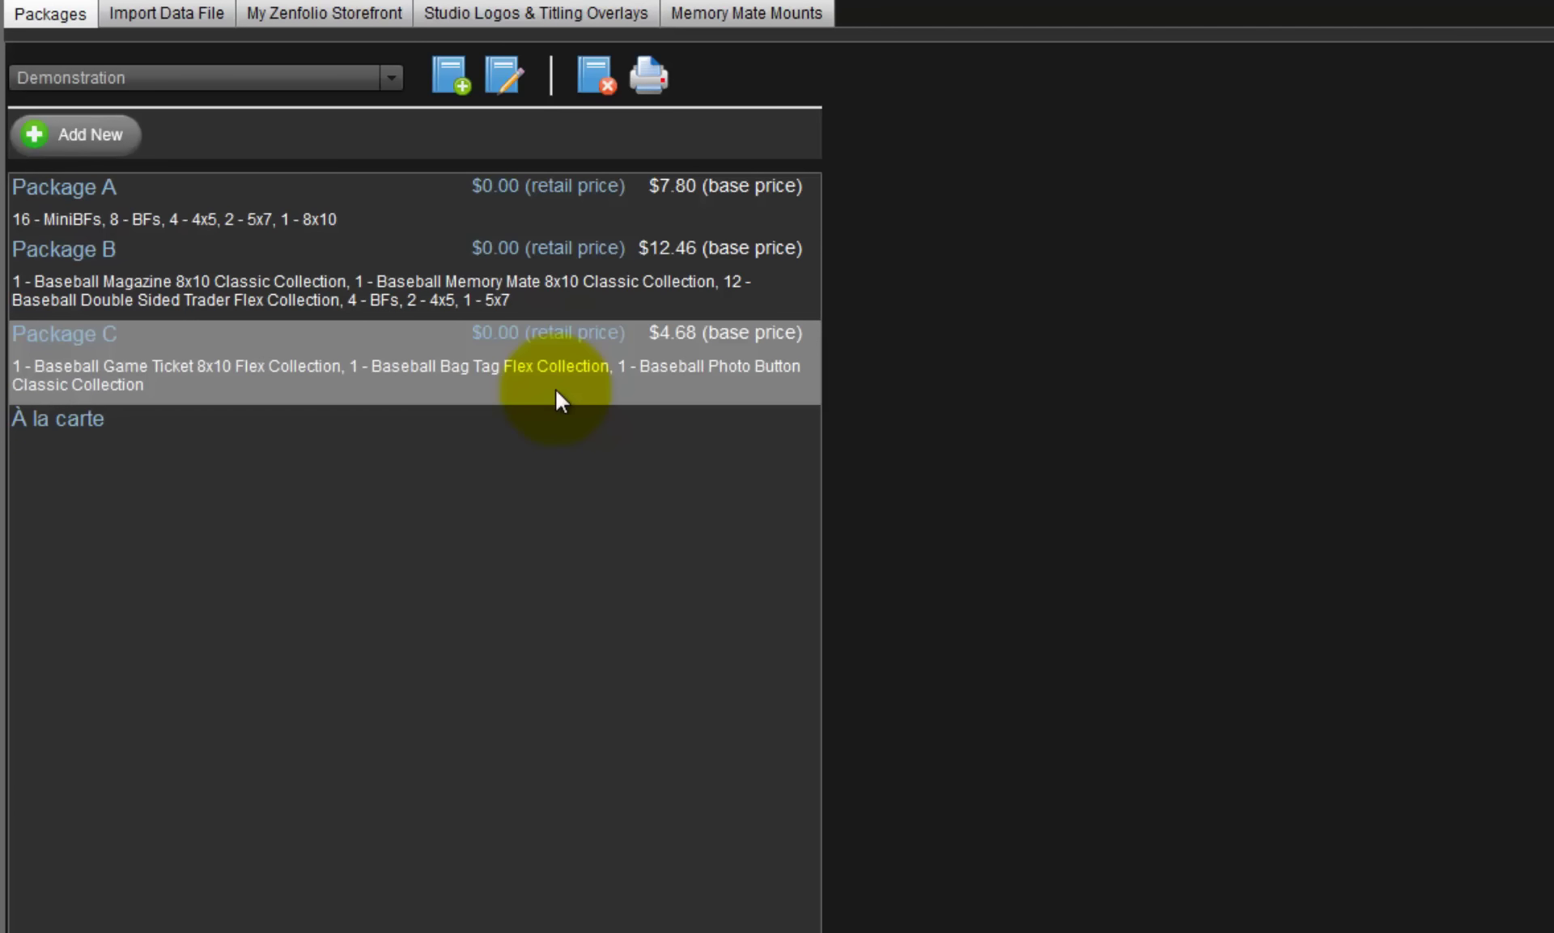
Step: View the data file import settings, and turn sending images to the Zenfolio account on and off again
left_click(202, 16)
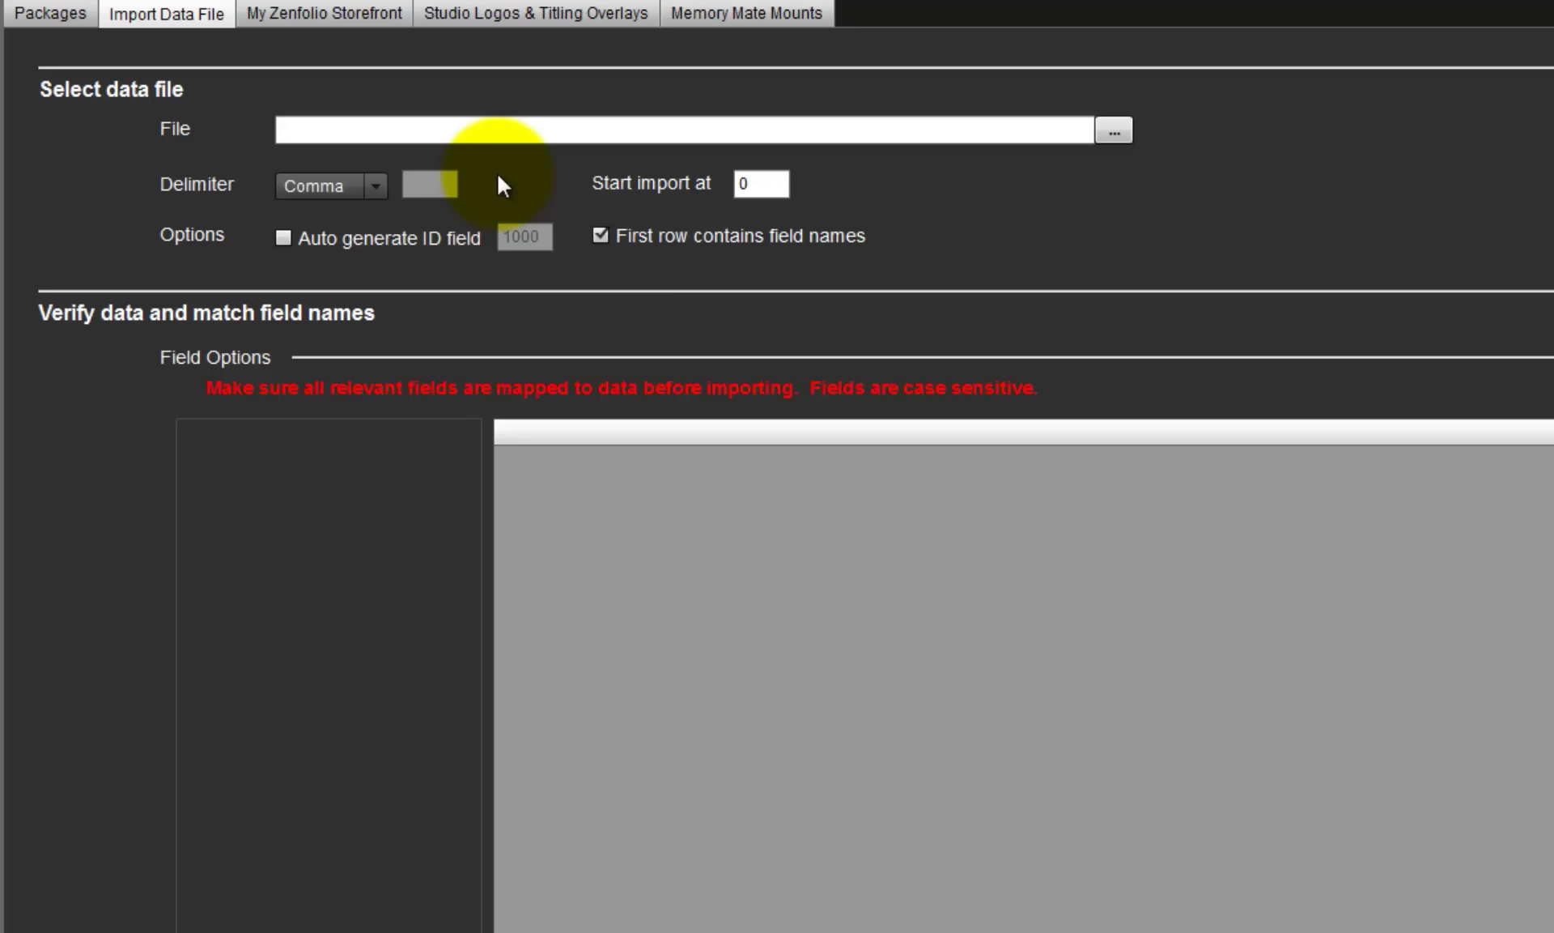
left_click(320, 13)
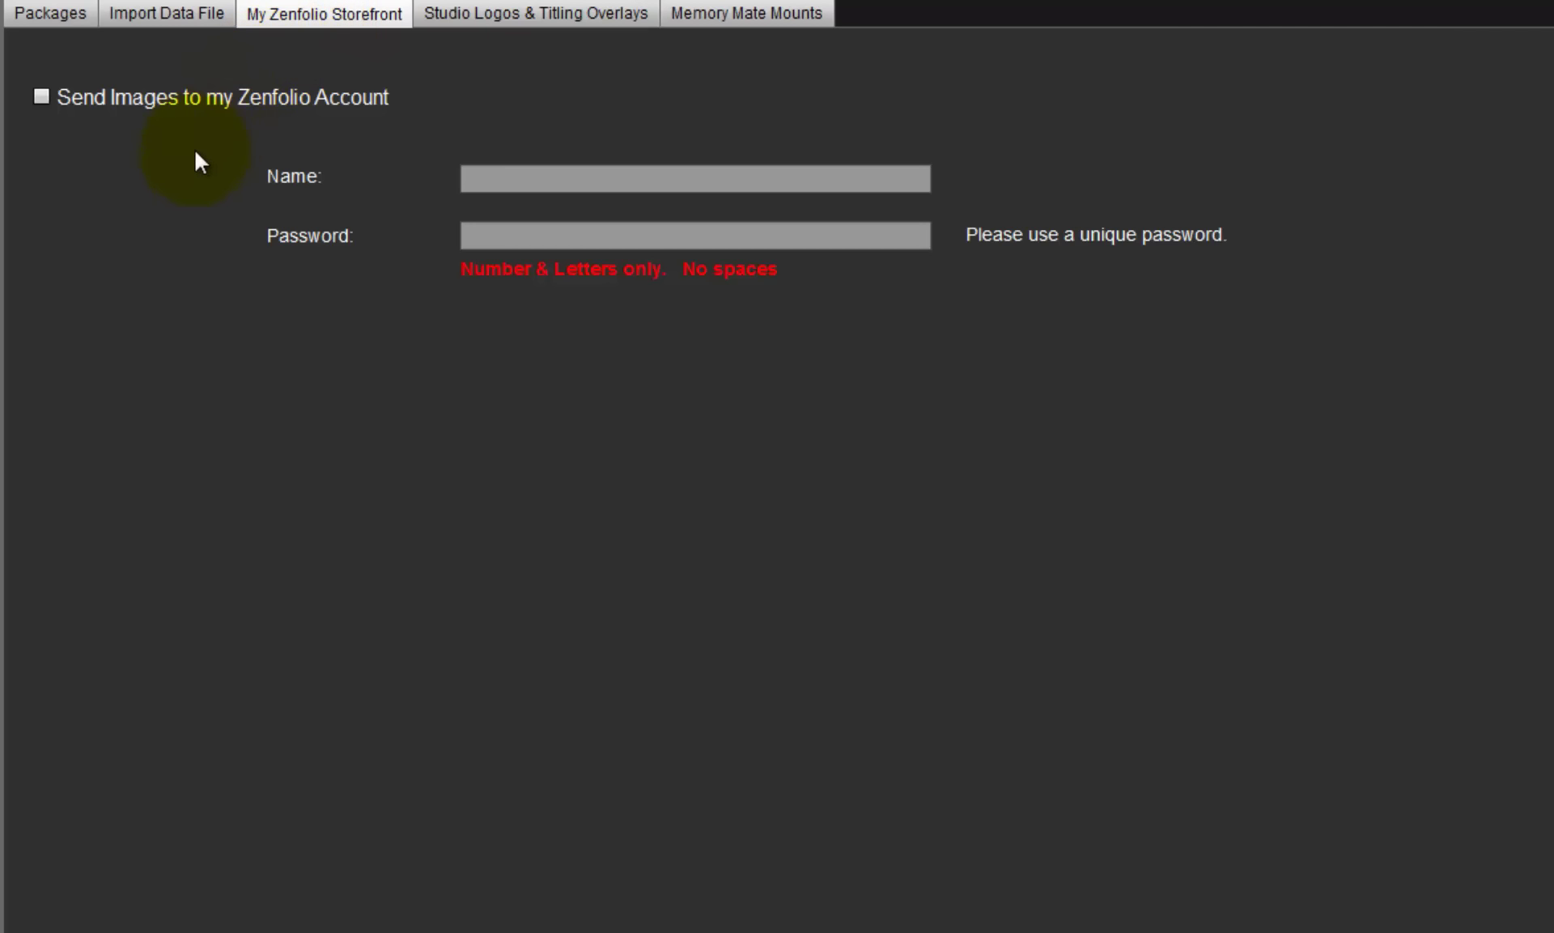
left_click(42, 97)
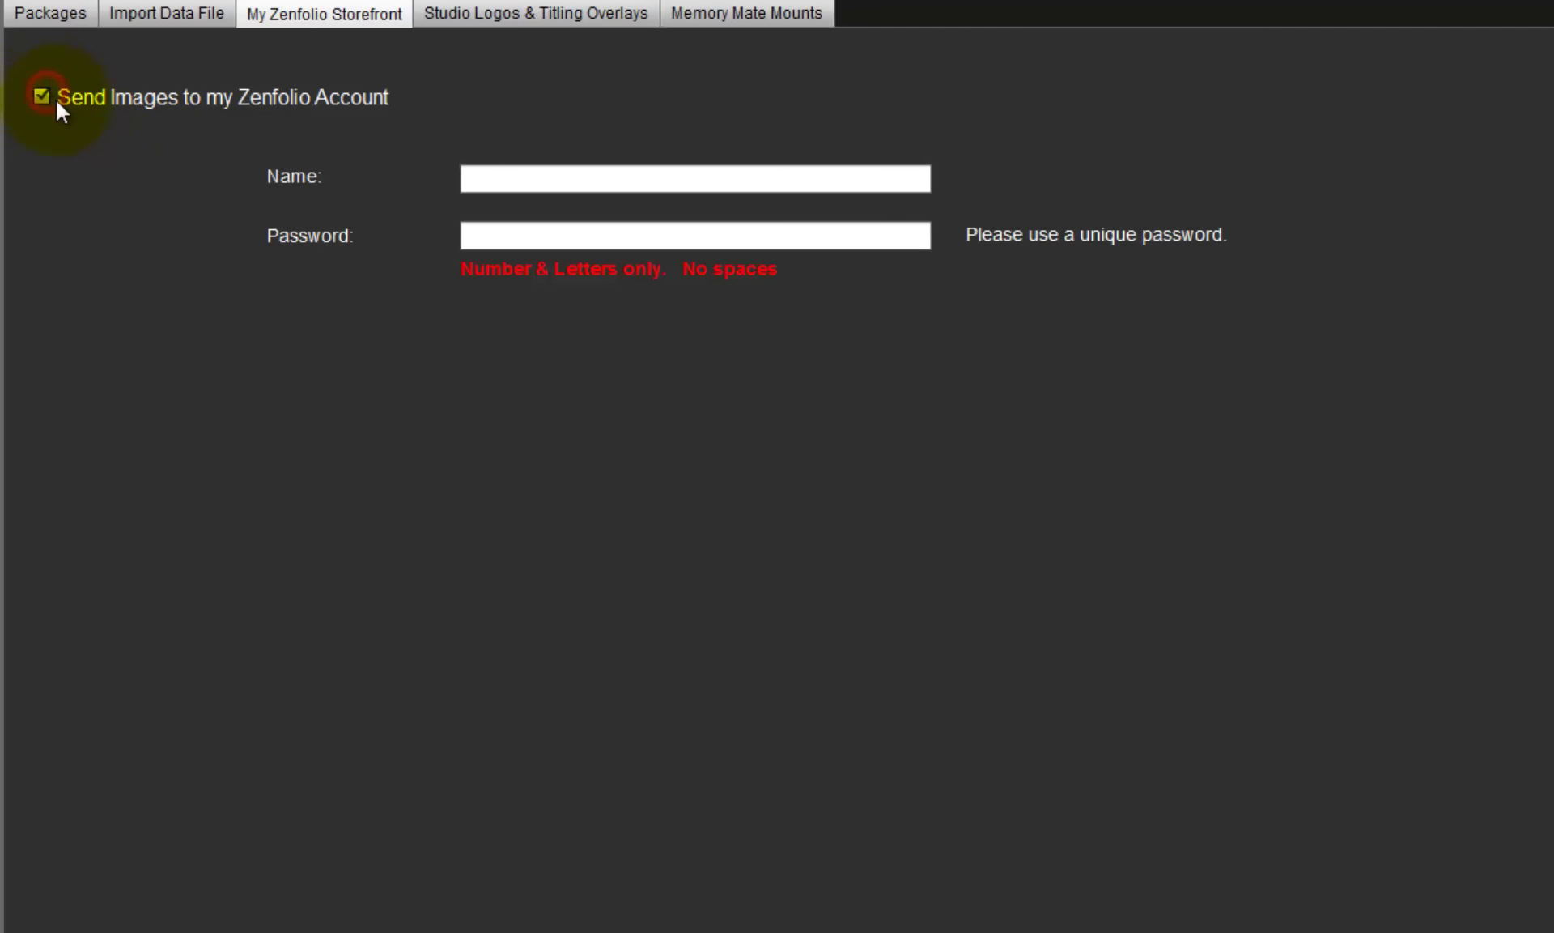
left_click(465, 178)
left_click(481, 235)
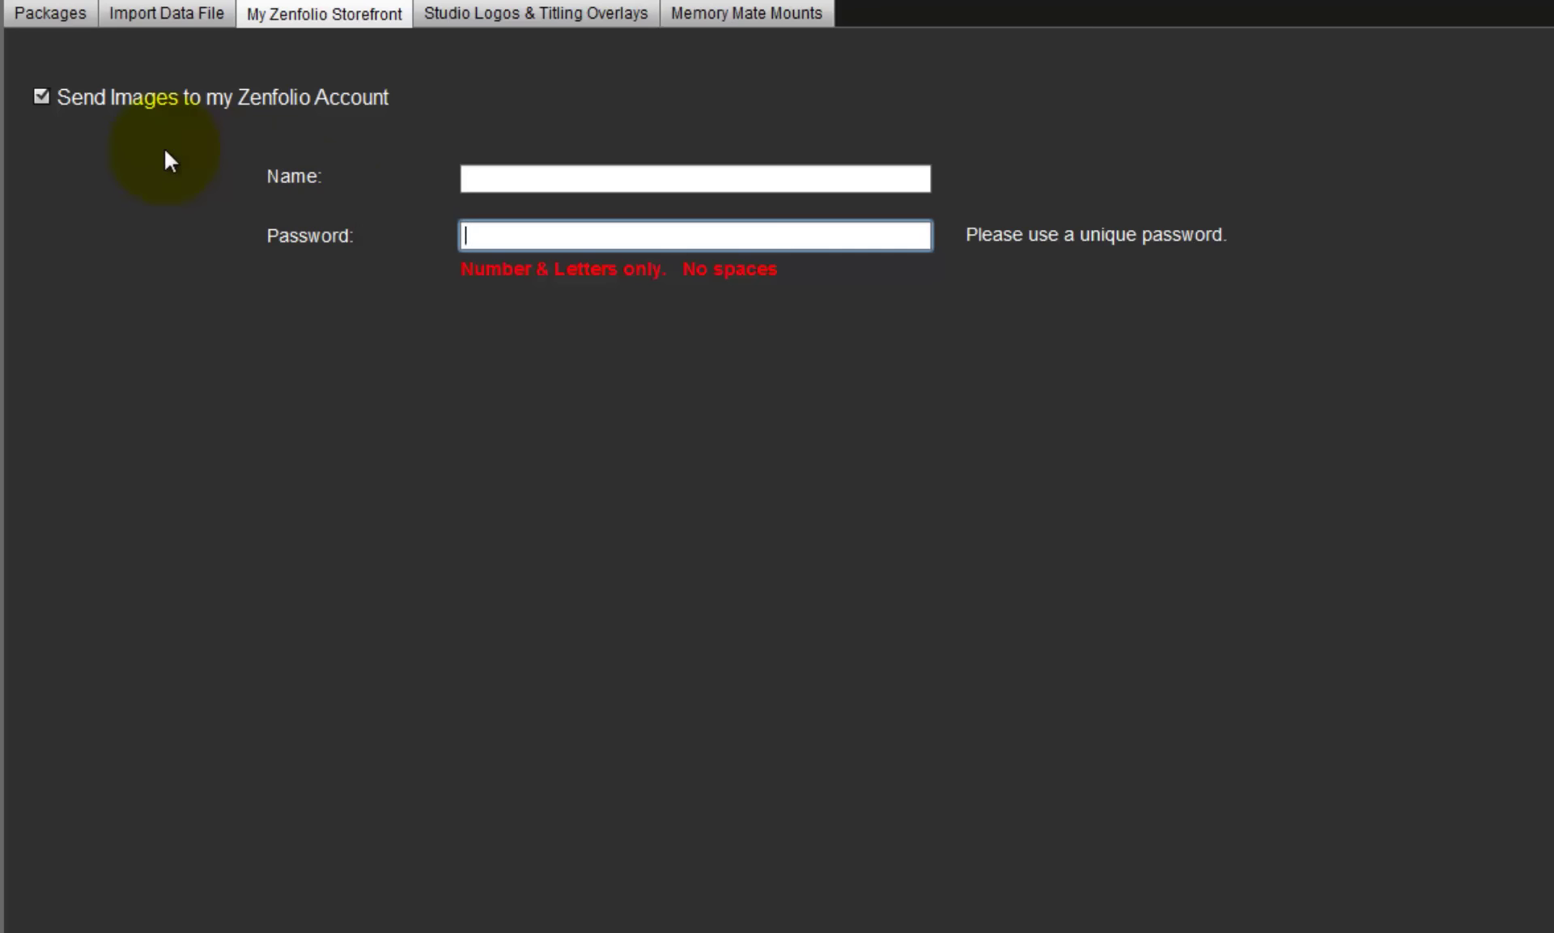
left_click(41, 97)
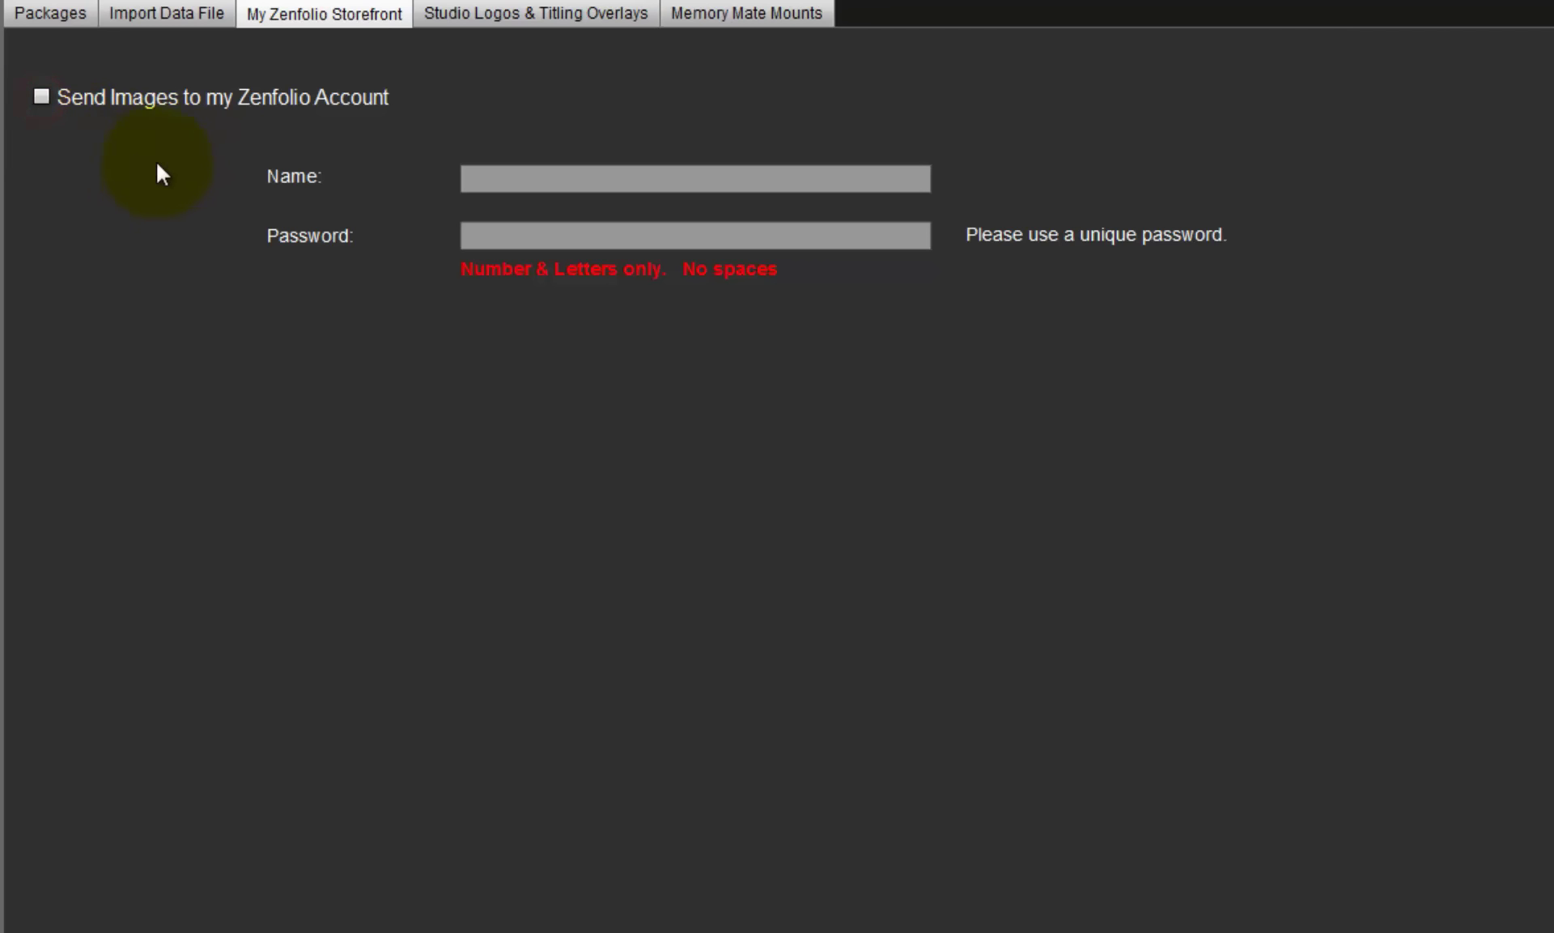
Step: Enable the titling overlay and the studio logo printing in turn to view their options, switching each off again
left_click(479, 13)
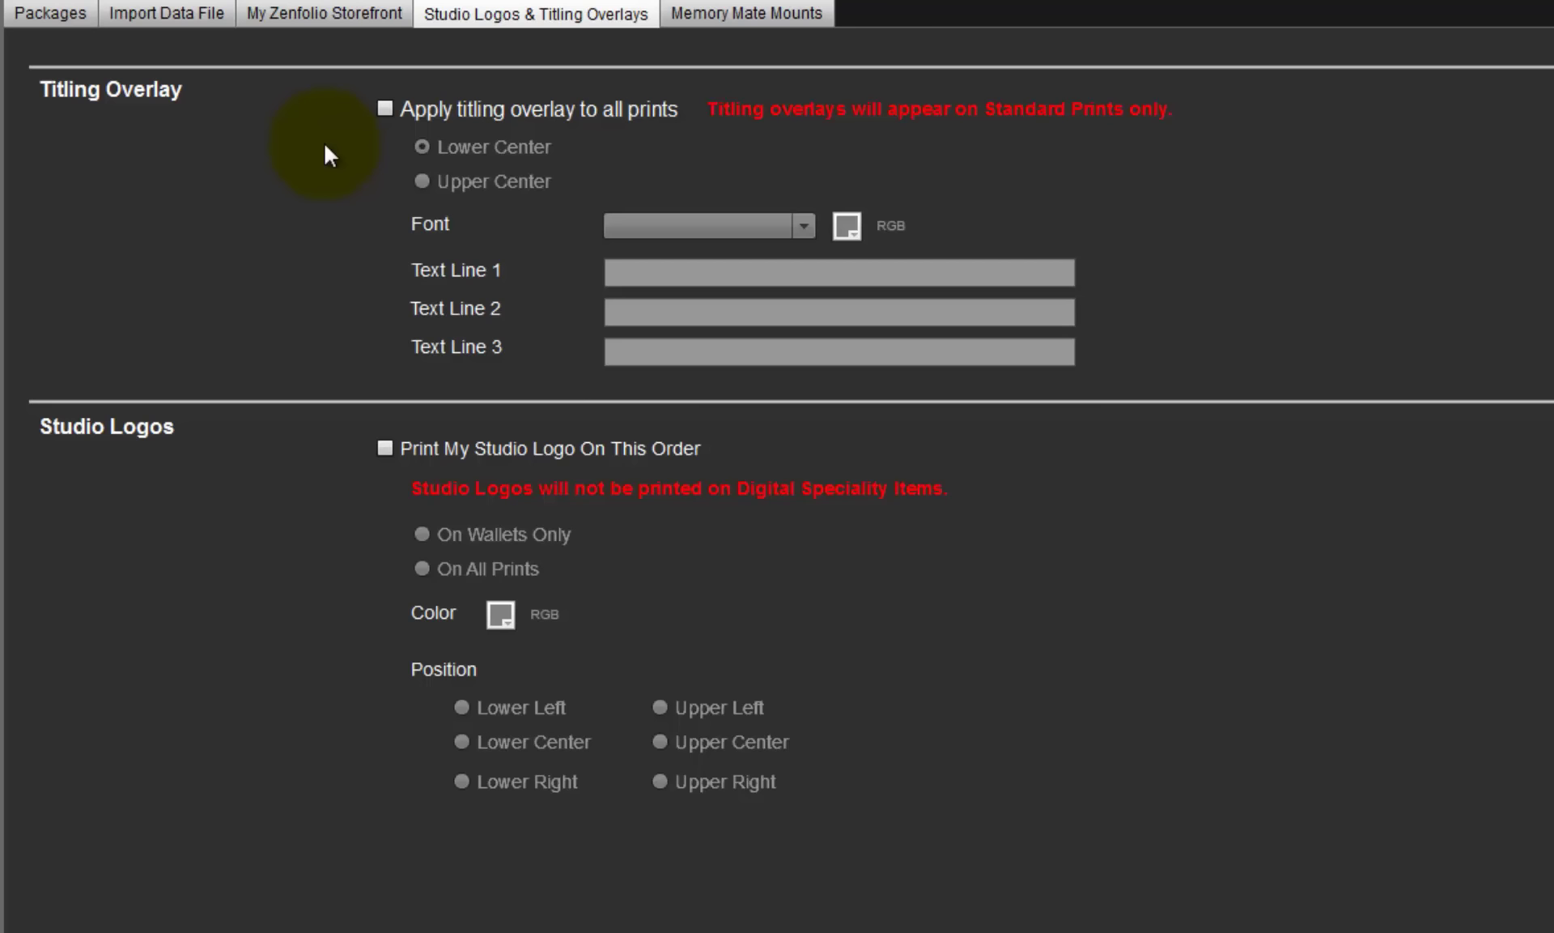
left_click(384, 110)
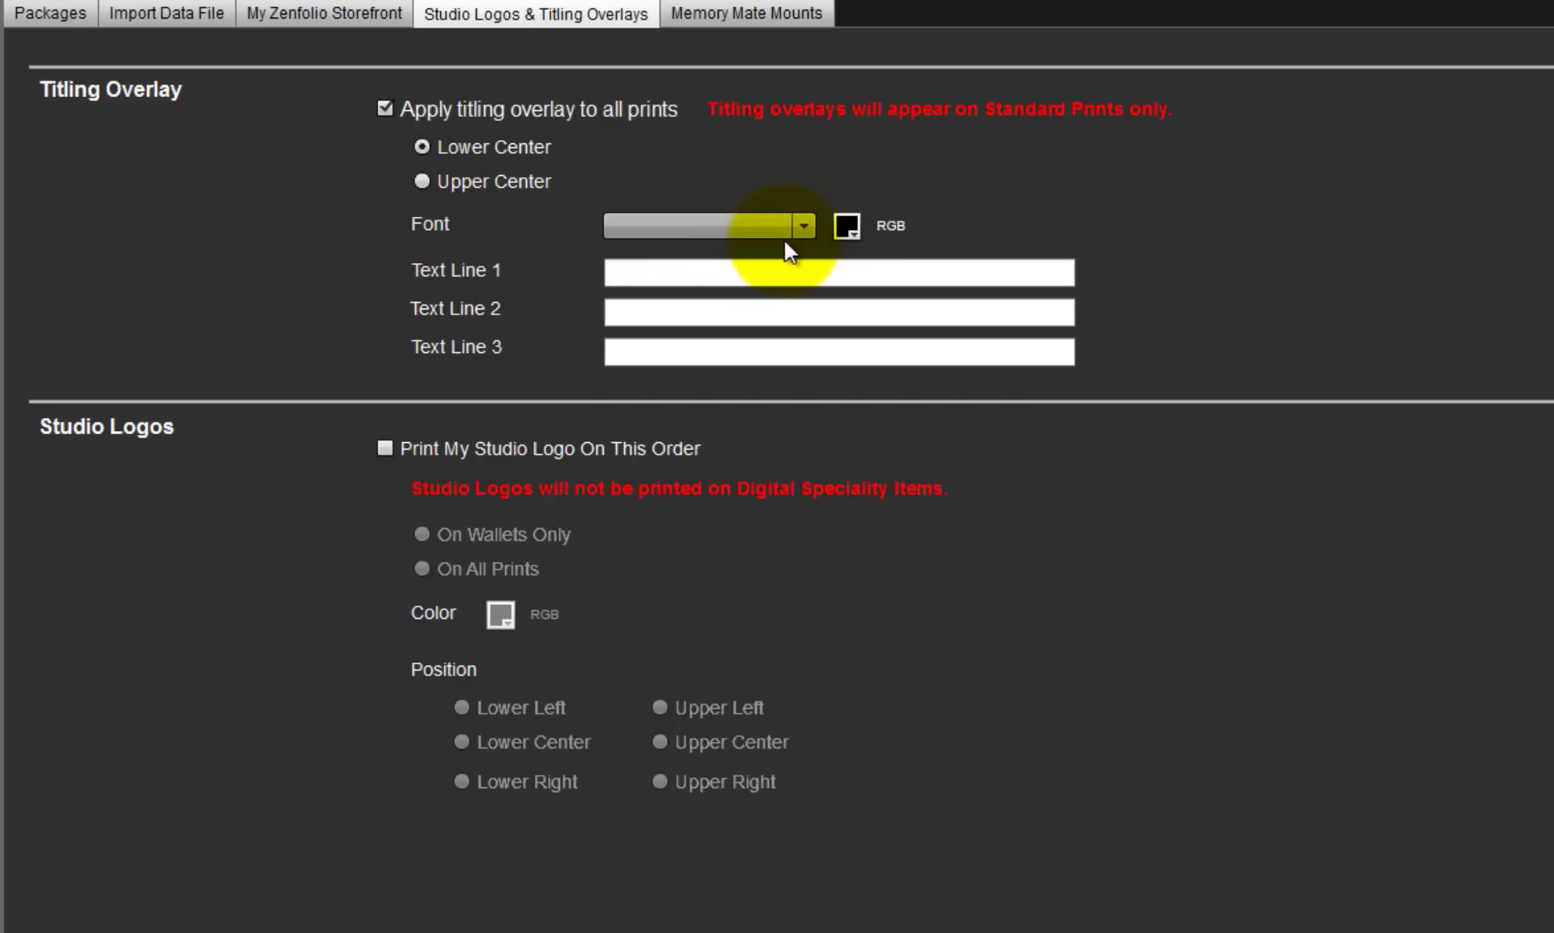
left_click(622, 272)
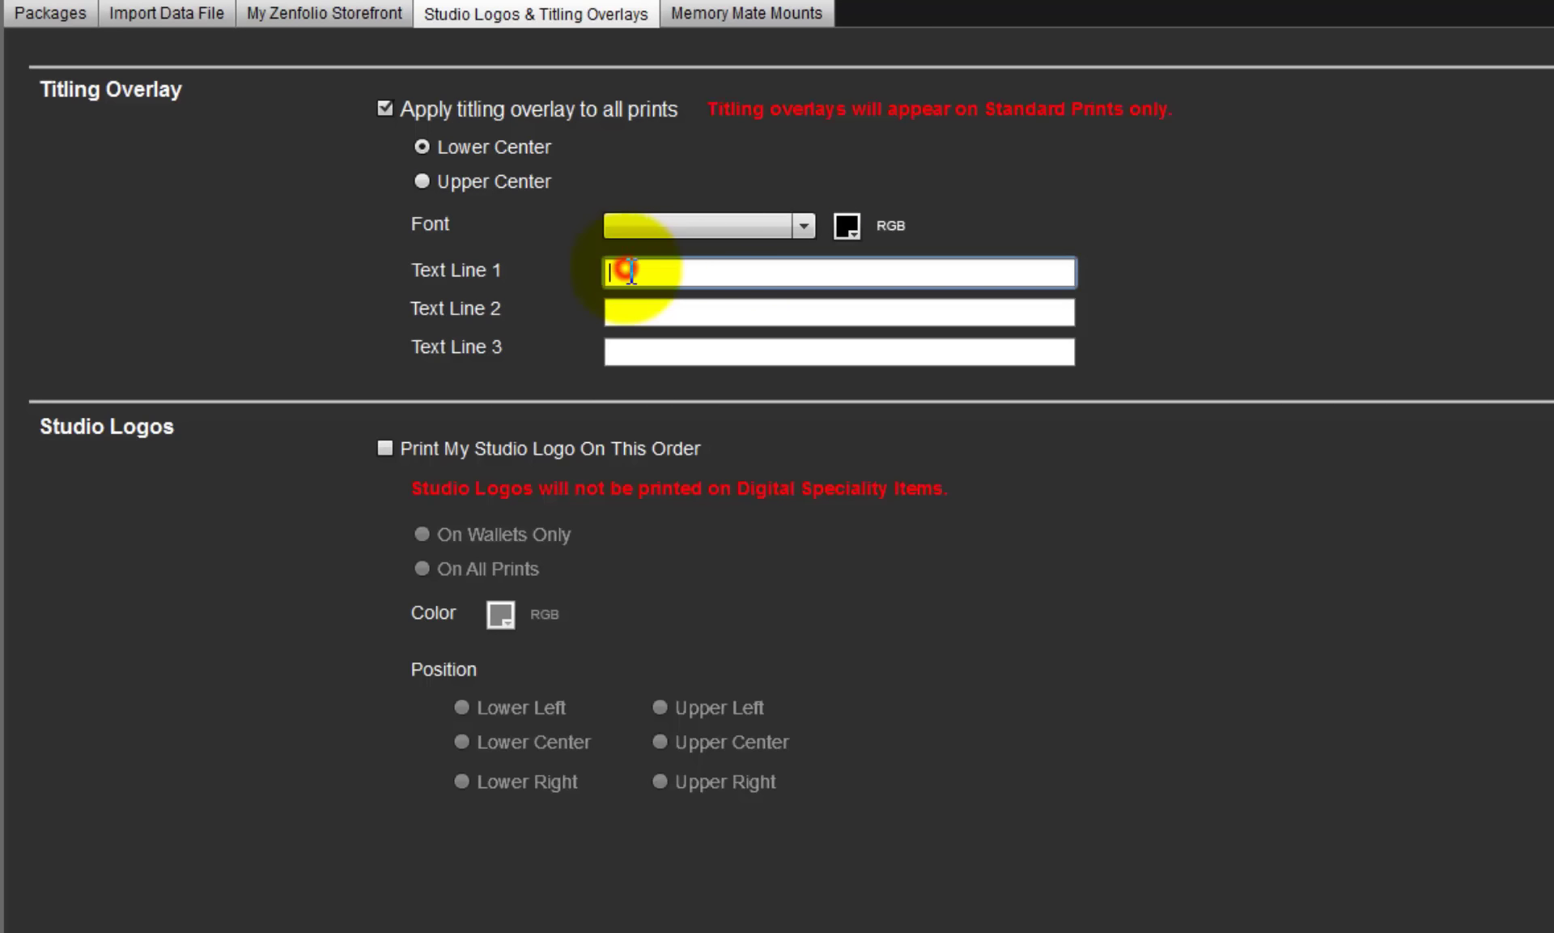
left_click(616, 311)
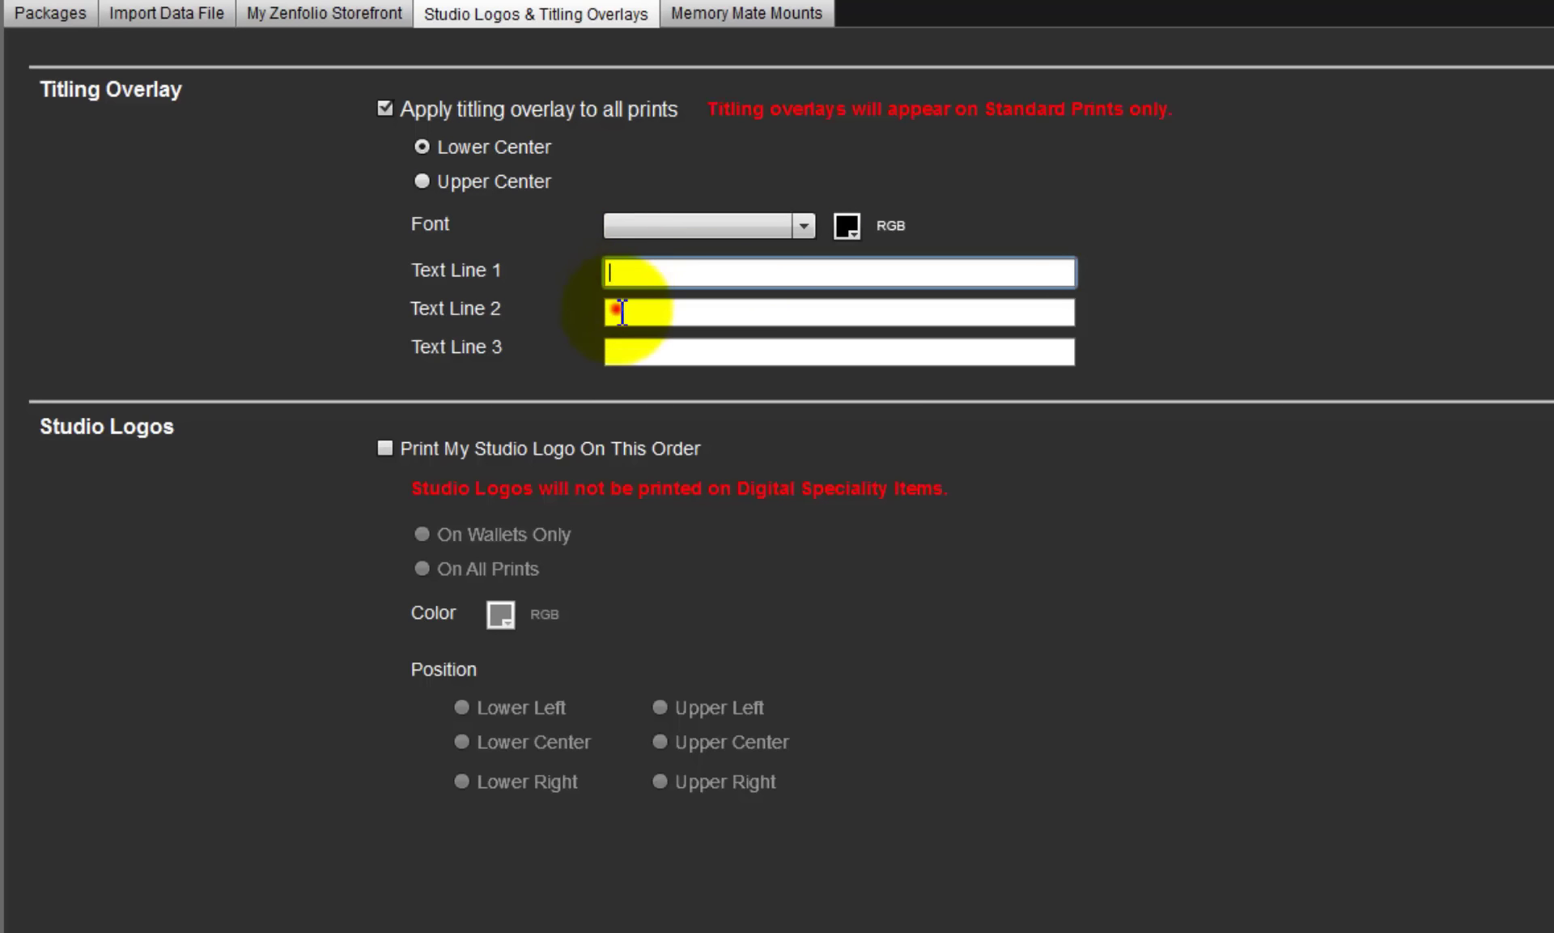
left_click(652, 350)
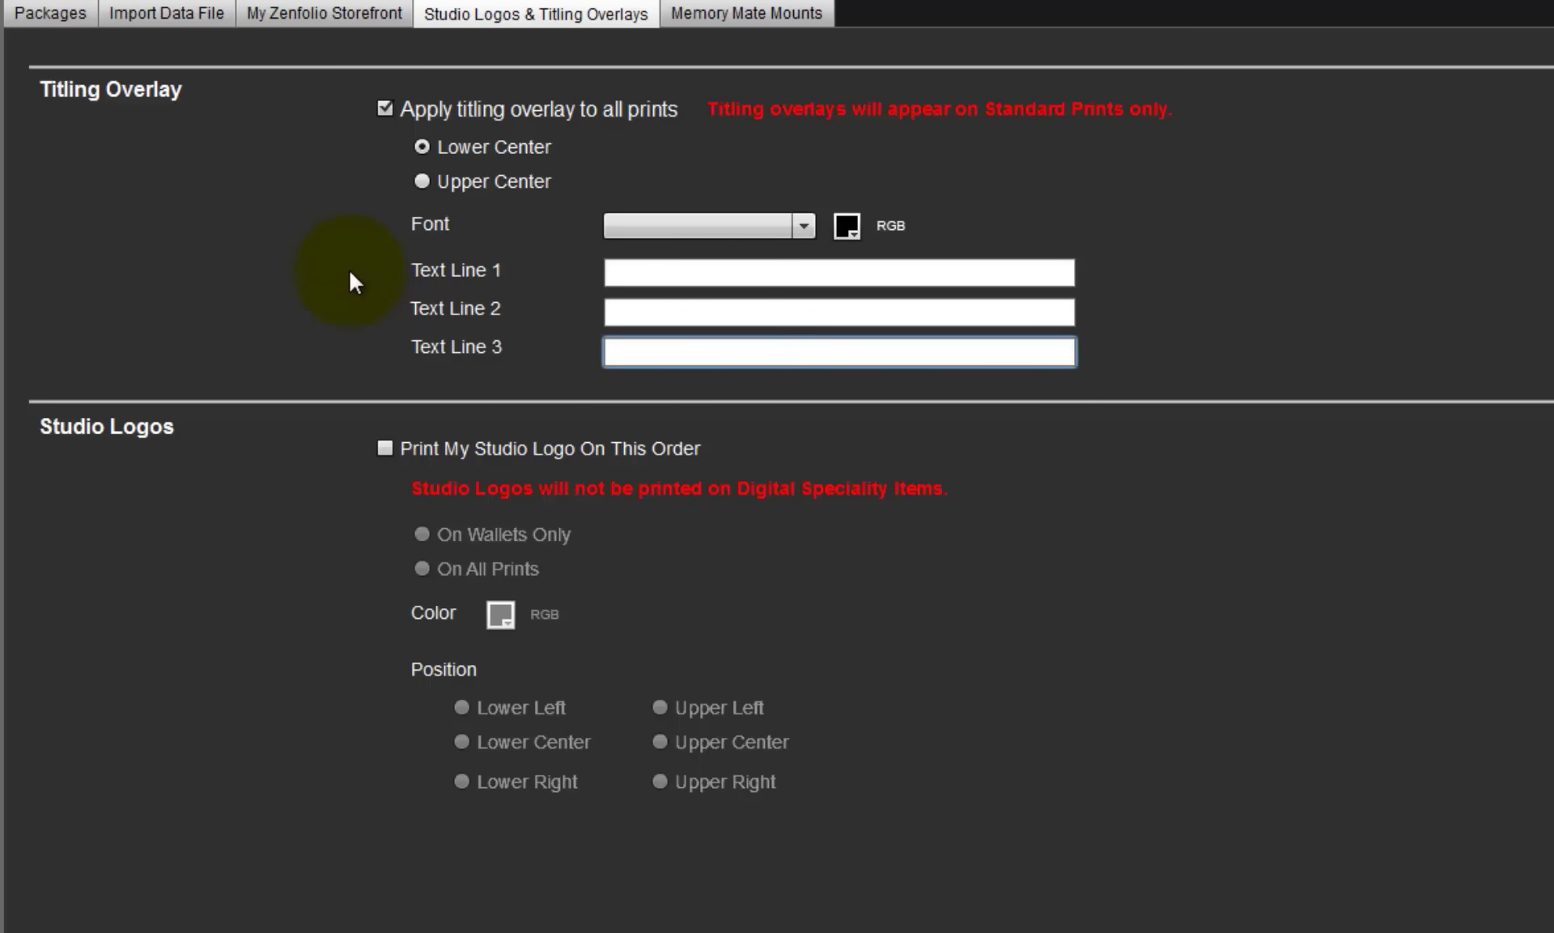
left_click(384, 108)
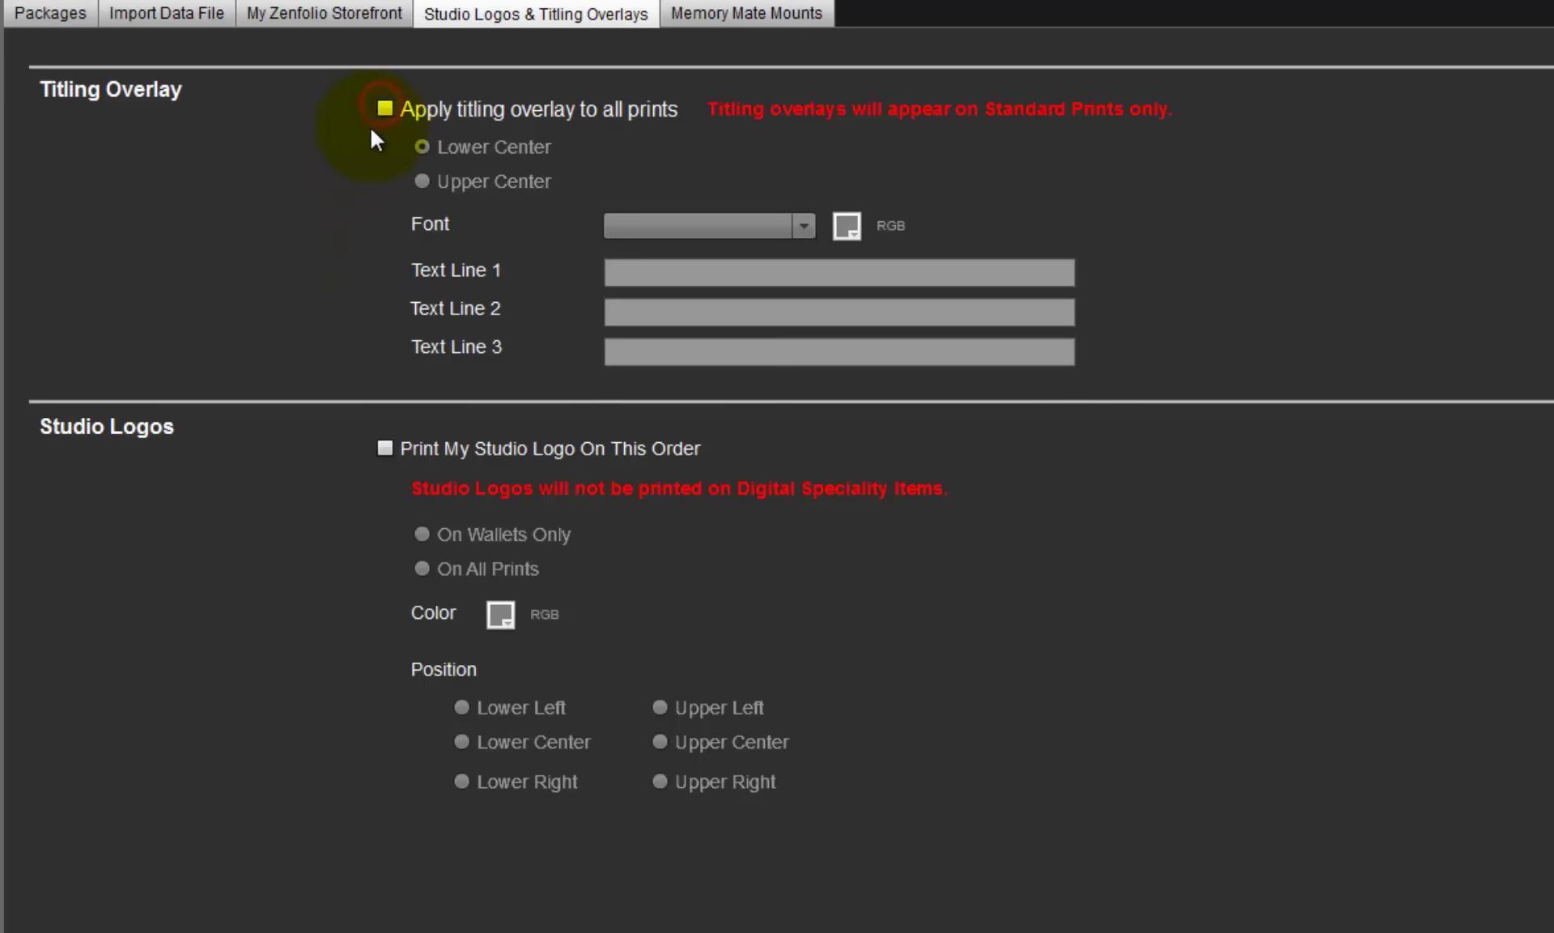
left_click(384, 447)
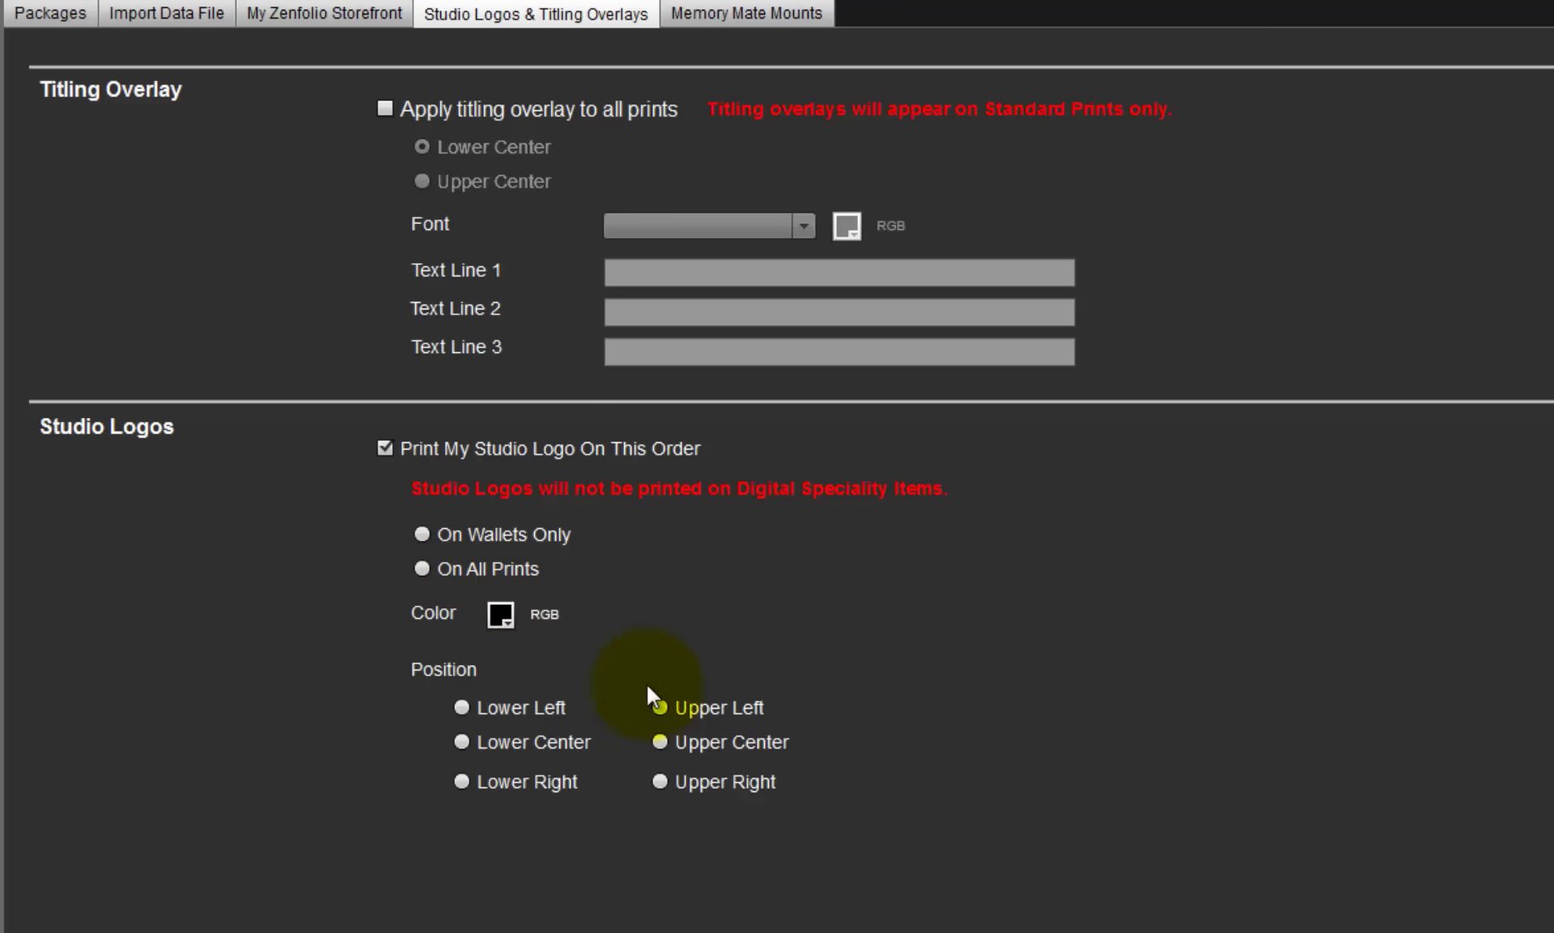
left_click(384, 449)
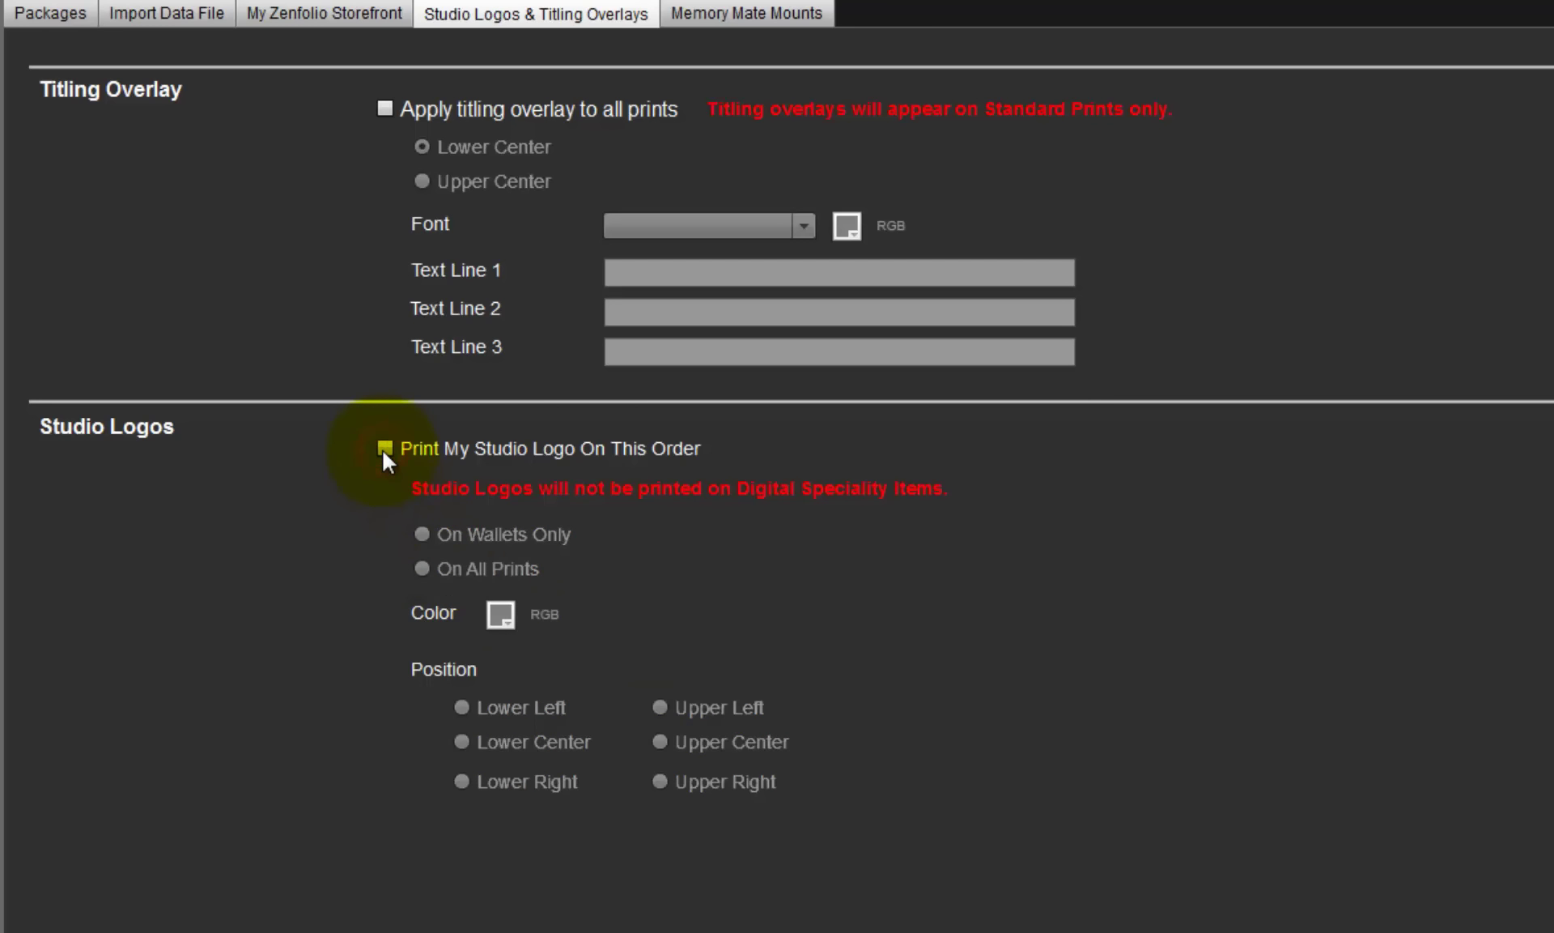
Step: View the Memory Mate mount settings, and turn foil stamping on and off again to see its options
left_click(749, 14)
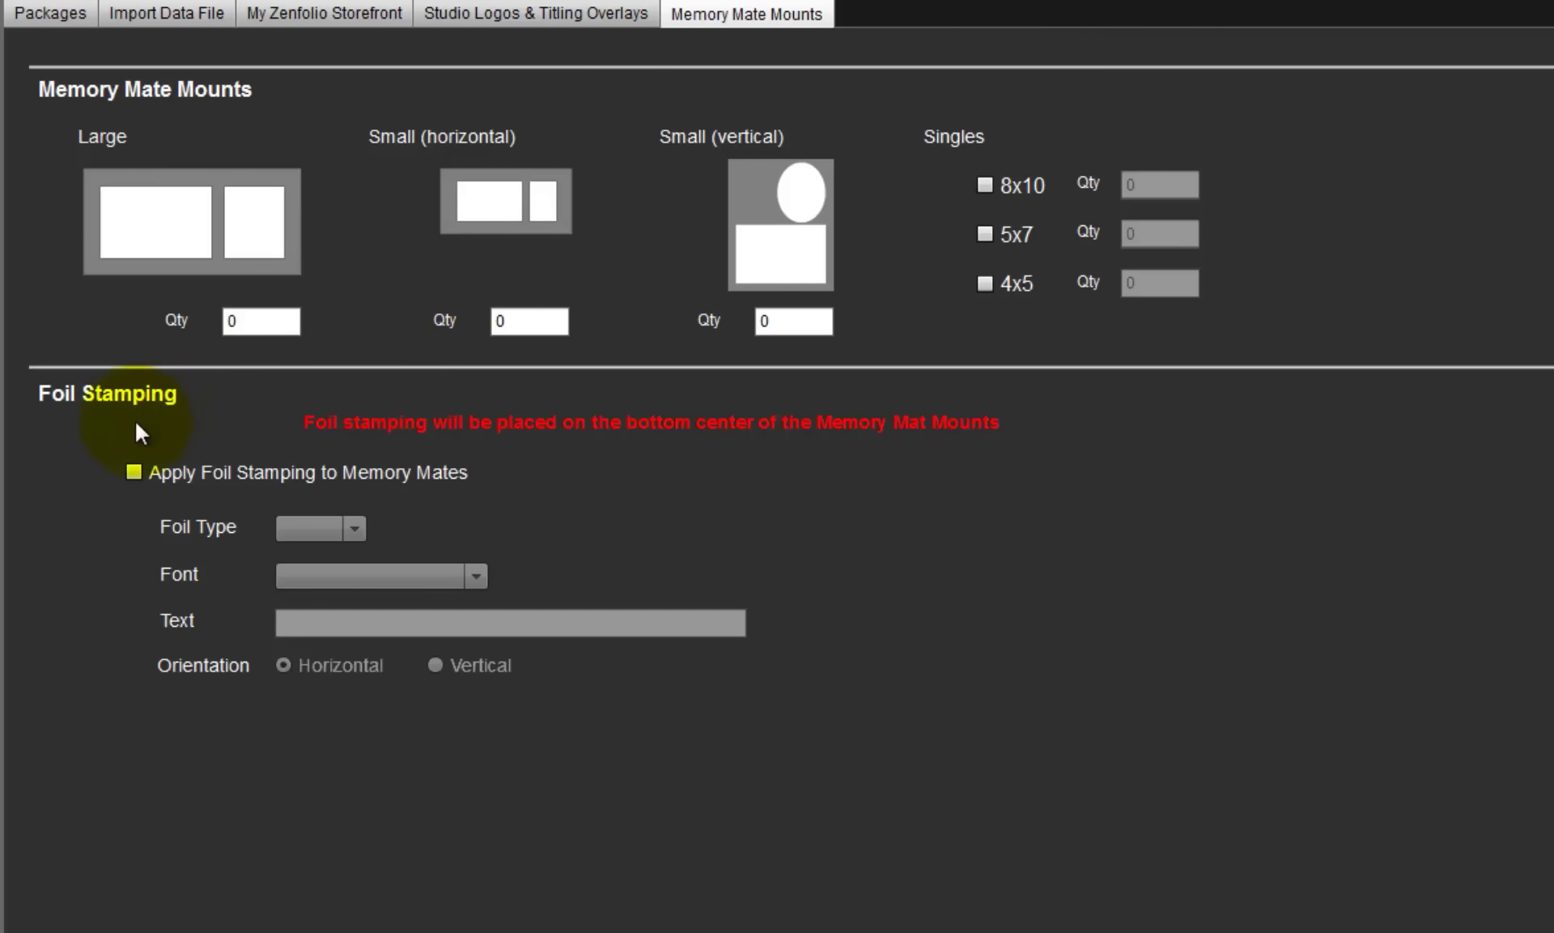
left_click(133, 471)
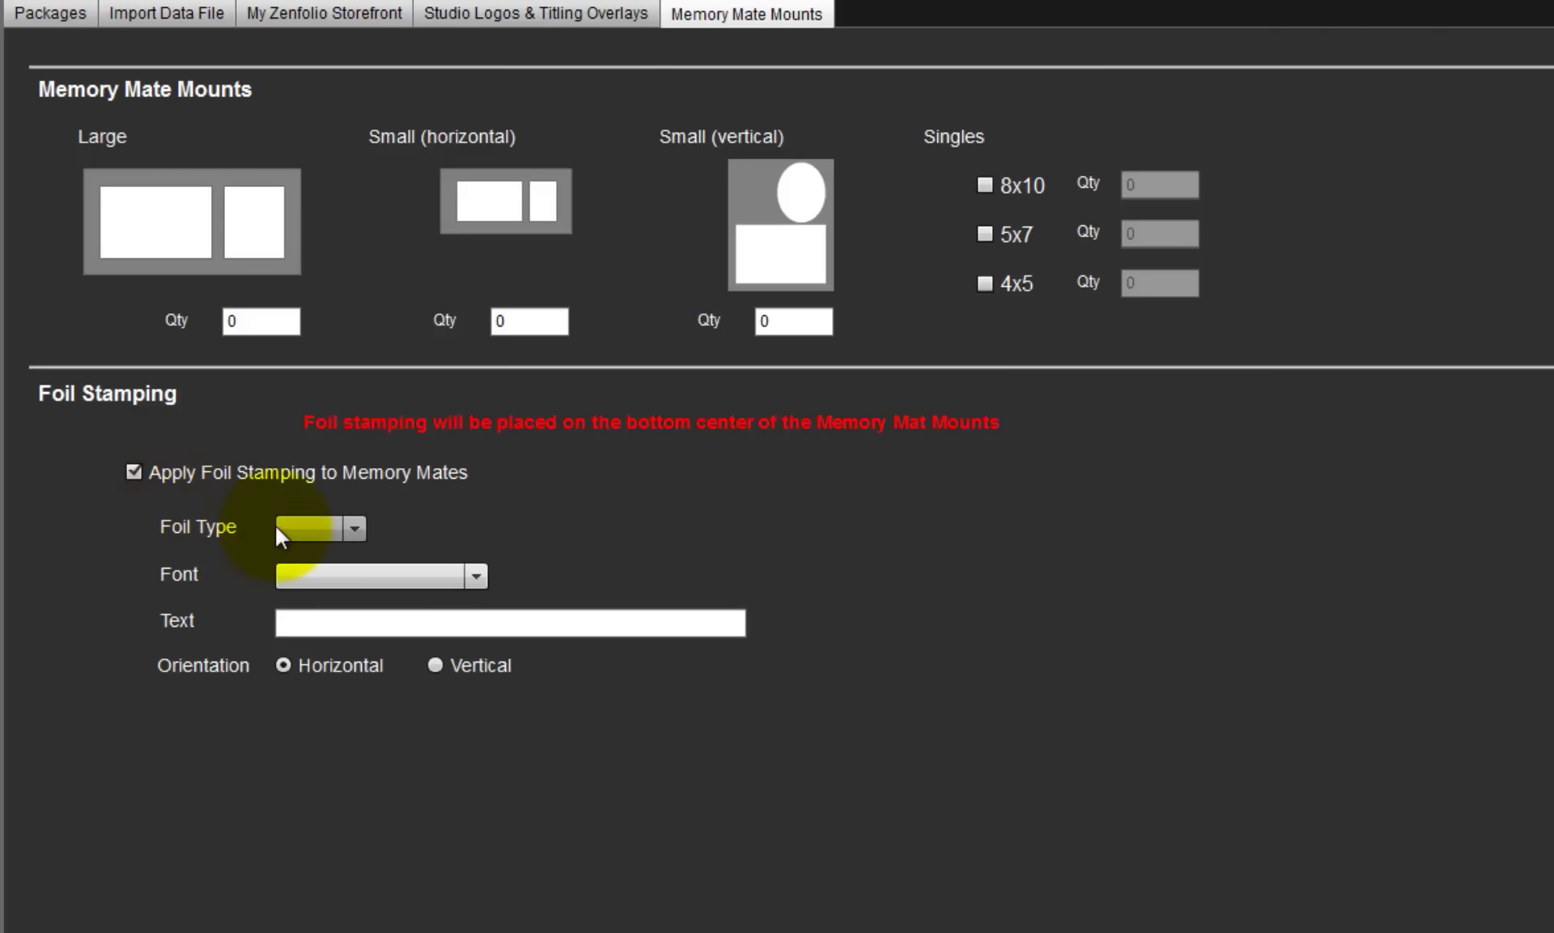
left_click(310, 622)
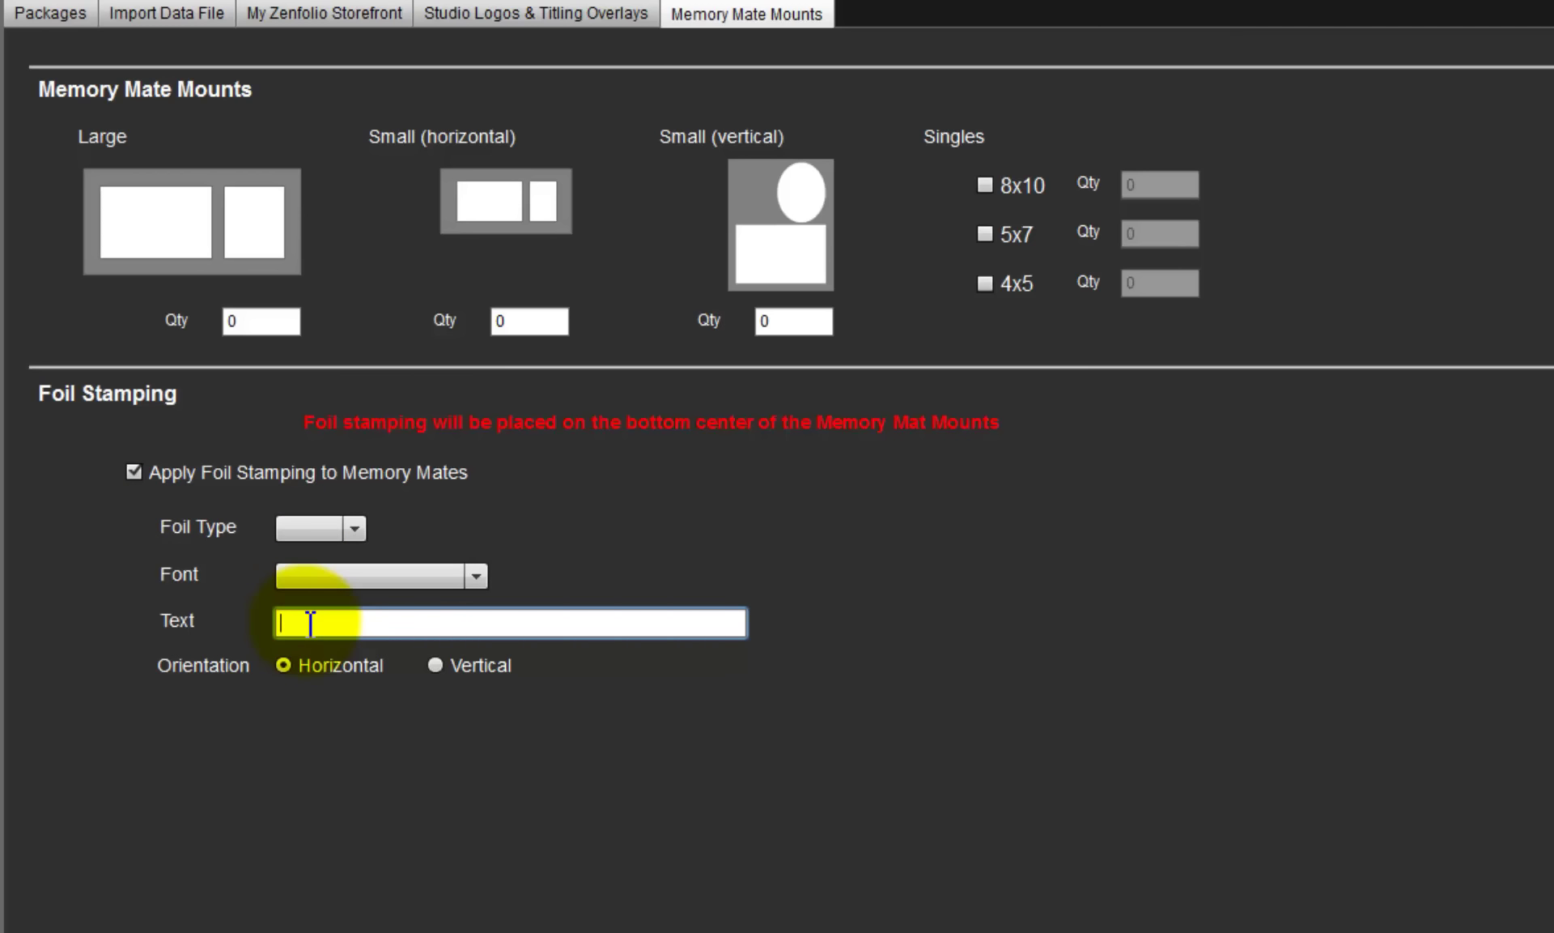
left_click(132, 471)
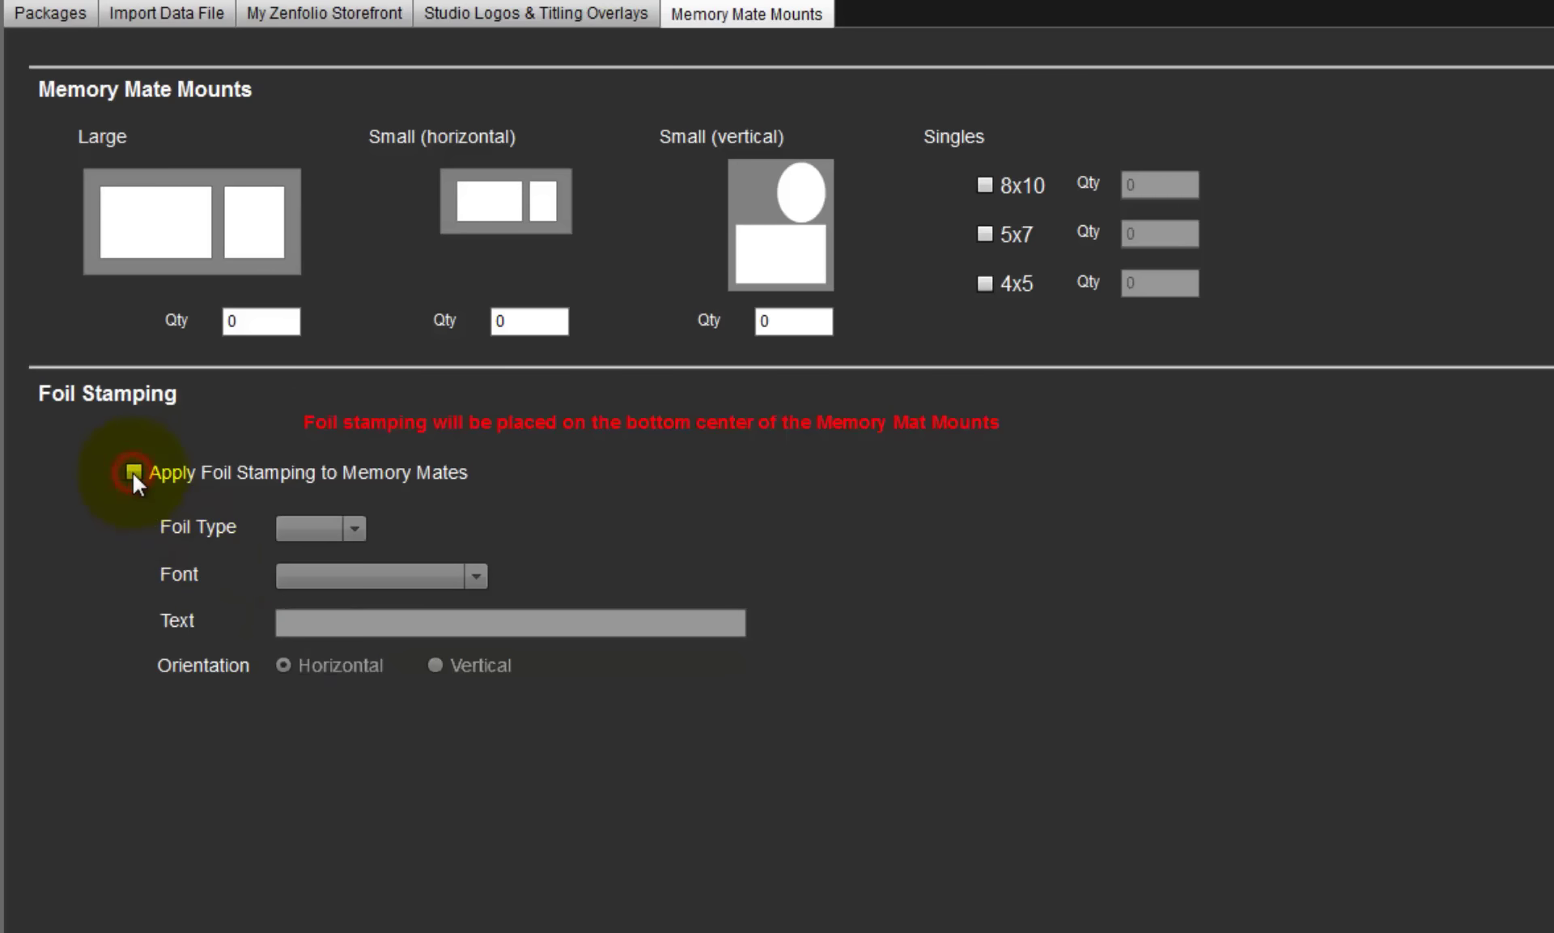